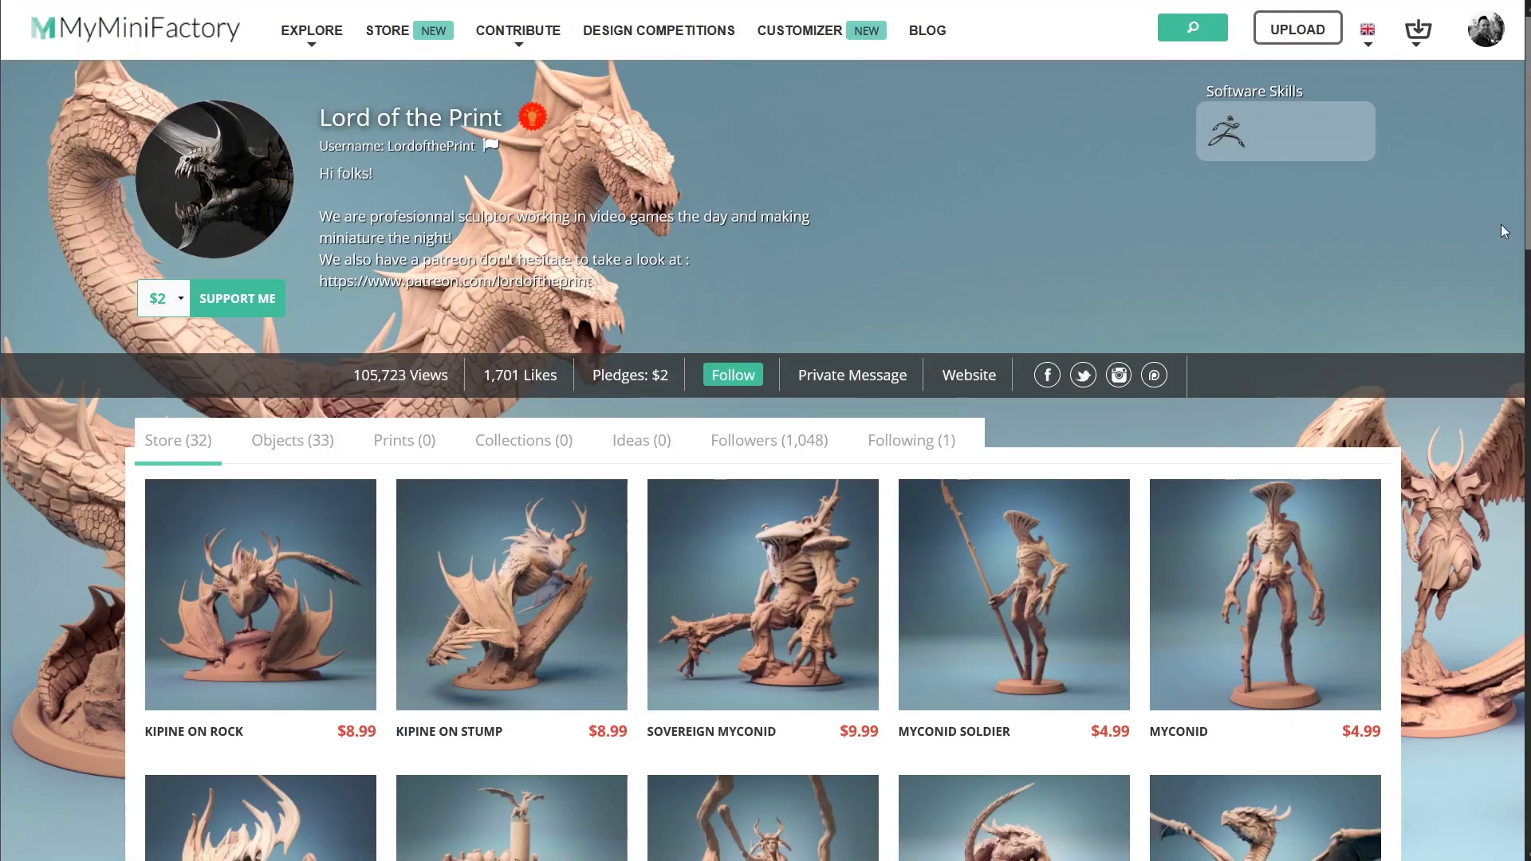
{"action": "scroll", "coordinate": [1501, 228], "scroll_direction": "down", "scroll_amount": 3}
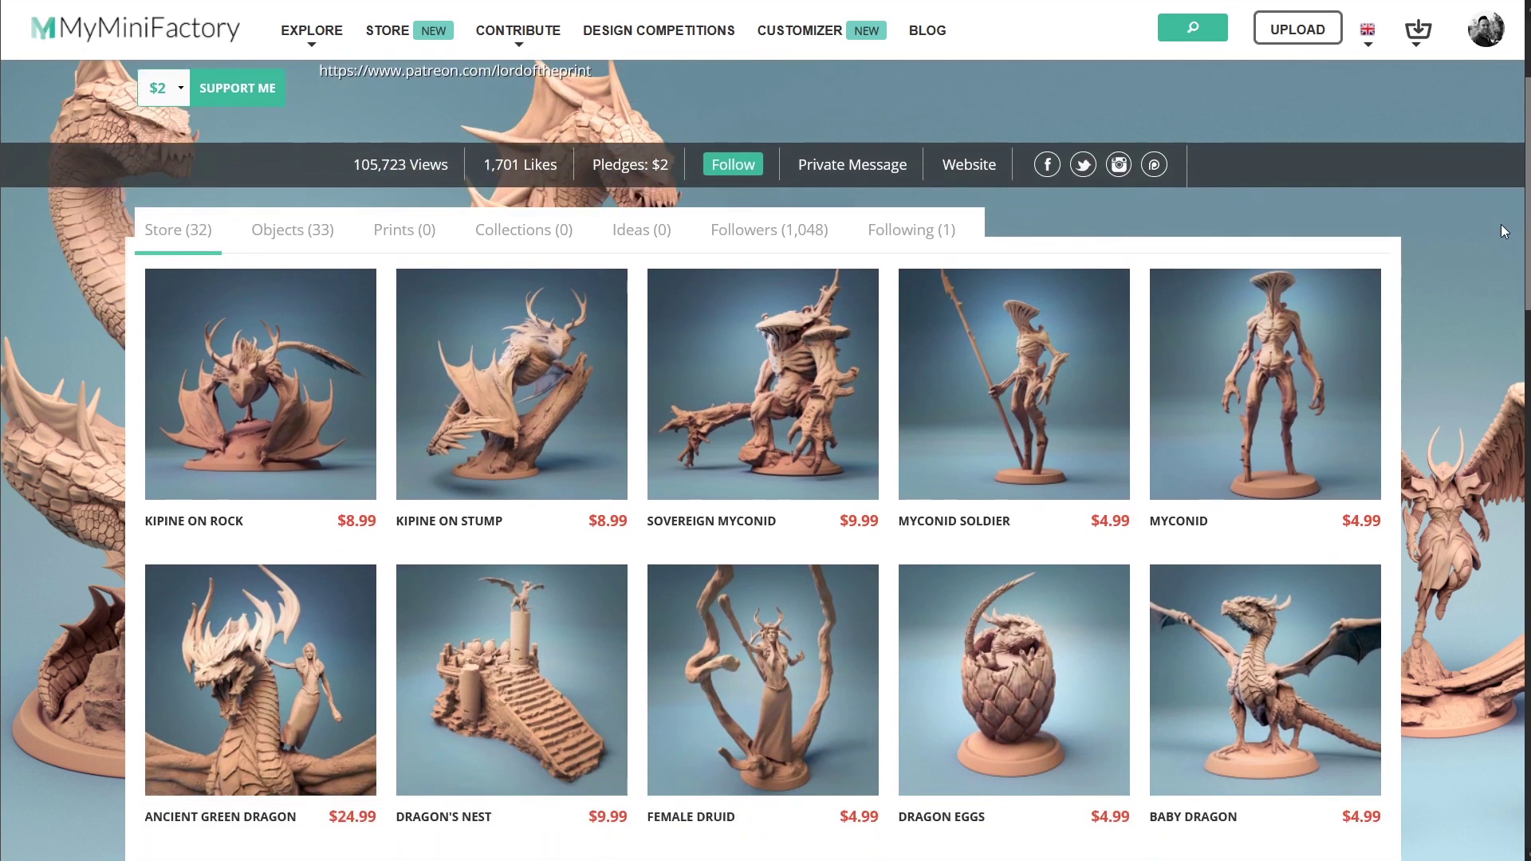
{"action": "scroll", "coordinate": [1502, 231], "scroll_direction": "down", "scroll_amount": 5}
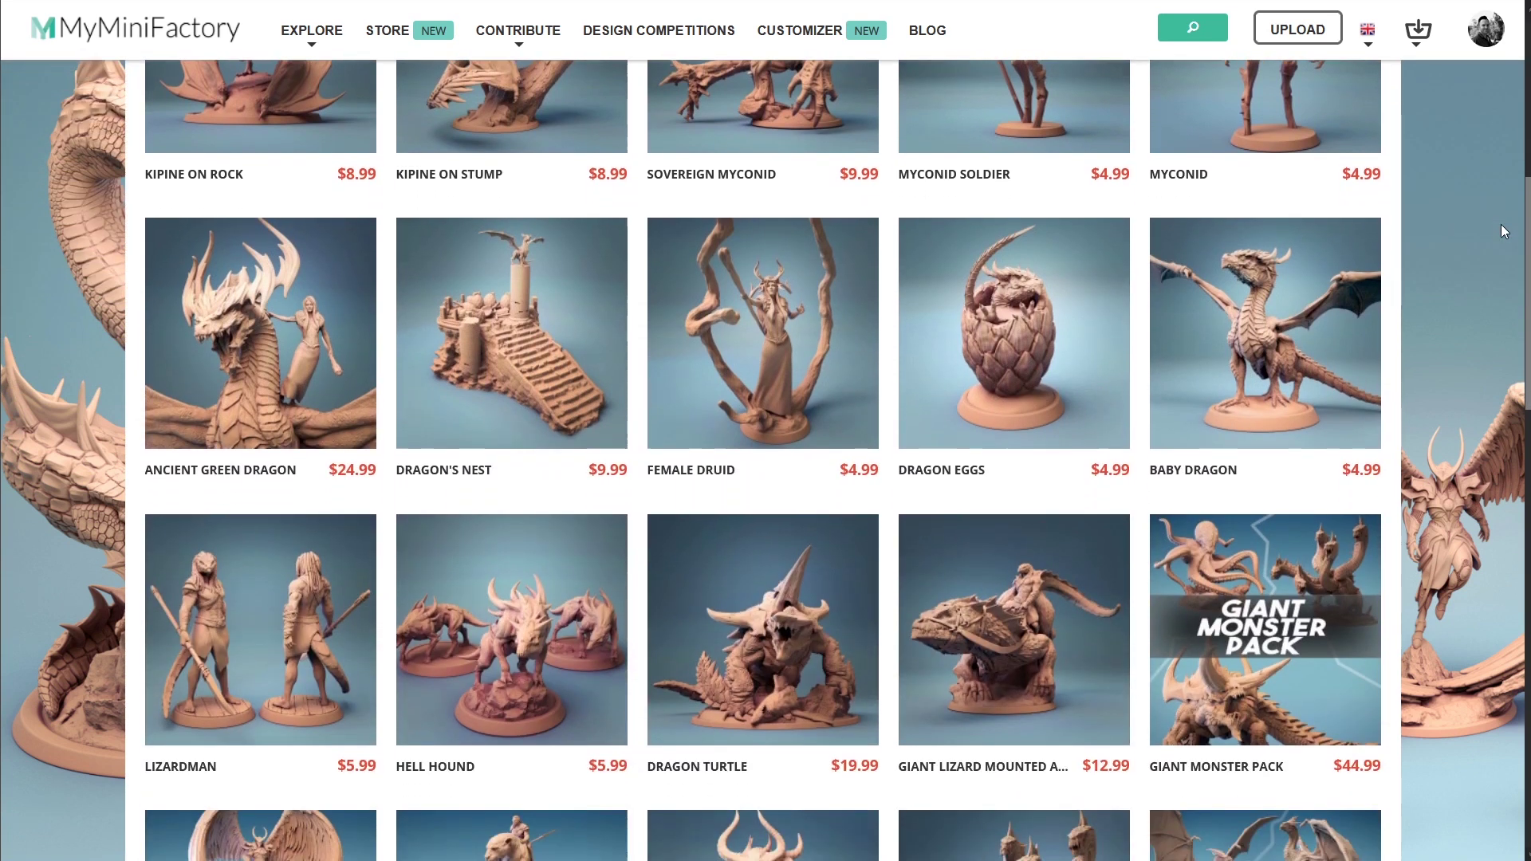
{"action": "scroll", "coordinate": [1502, 231], "scroll_direction": "down", "scroll_amount": 5}
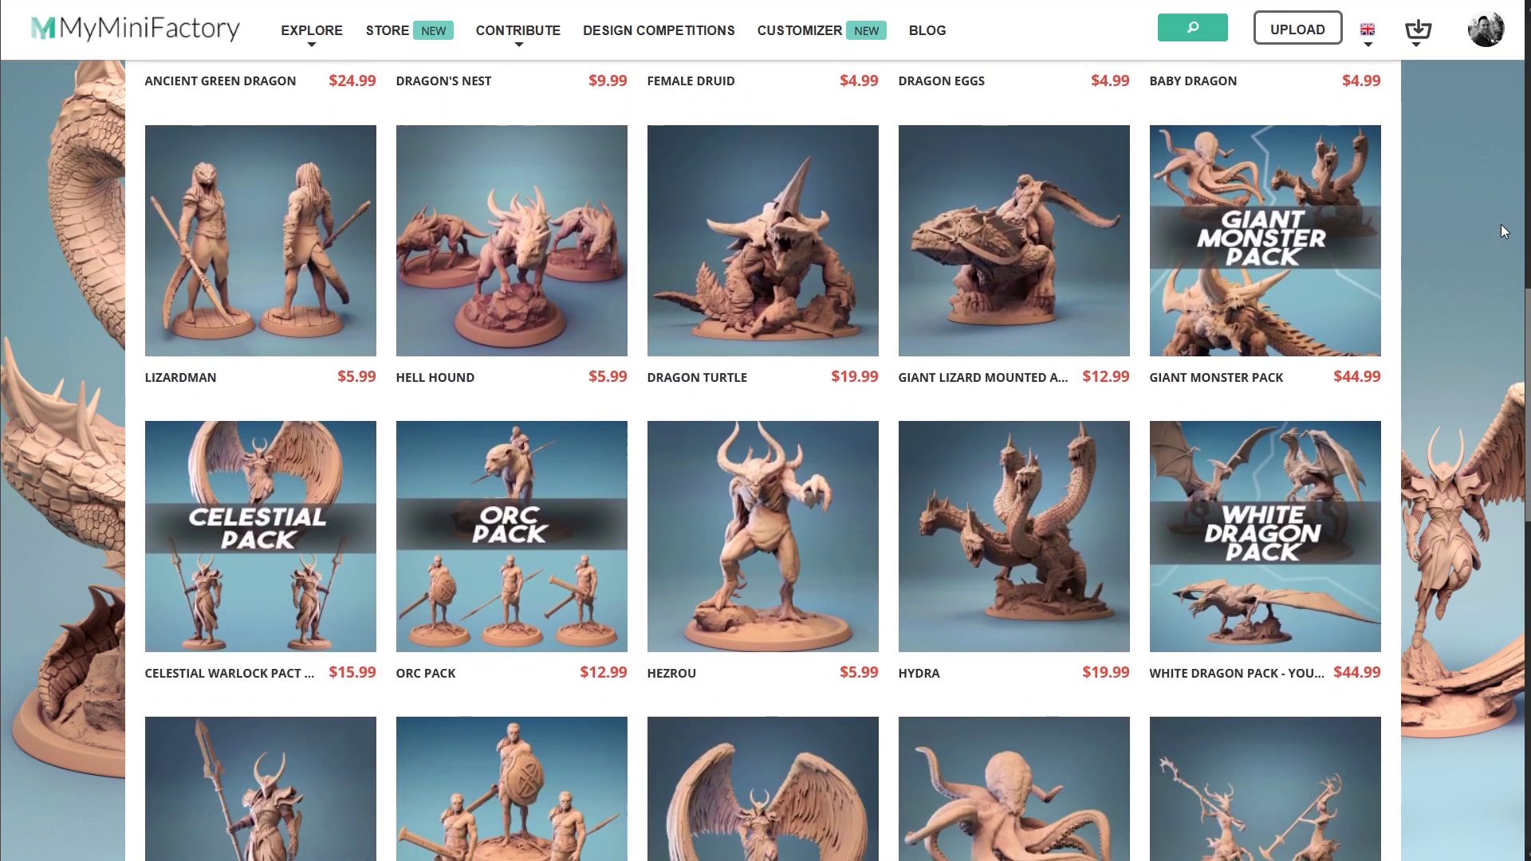
{"action": "scroll", "coordinate": [1501, 230], "scroll_direction": "down", "scroll_amount": 5}
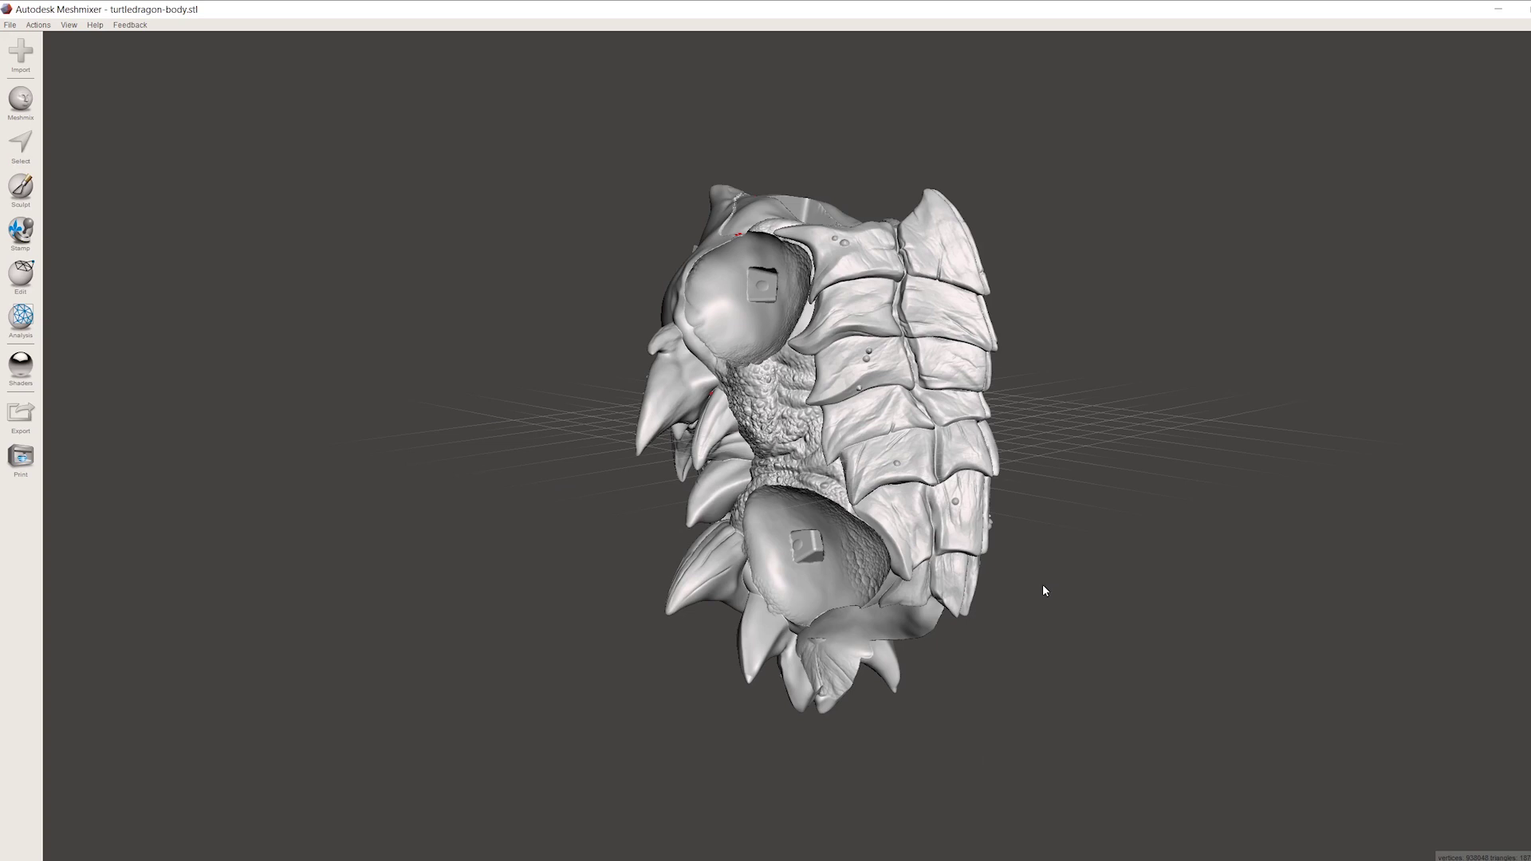
Step: Run the Inspector's Auto Repair All on turtledragon-body.stl to fix its holes and defects
{"action": "right_click_drag", "start_coordinate": [1041, 588], "coordinate": [343, 683]}
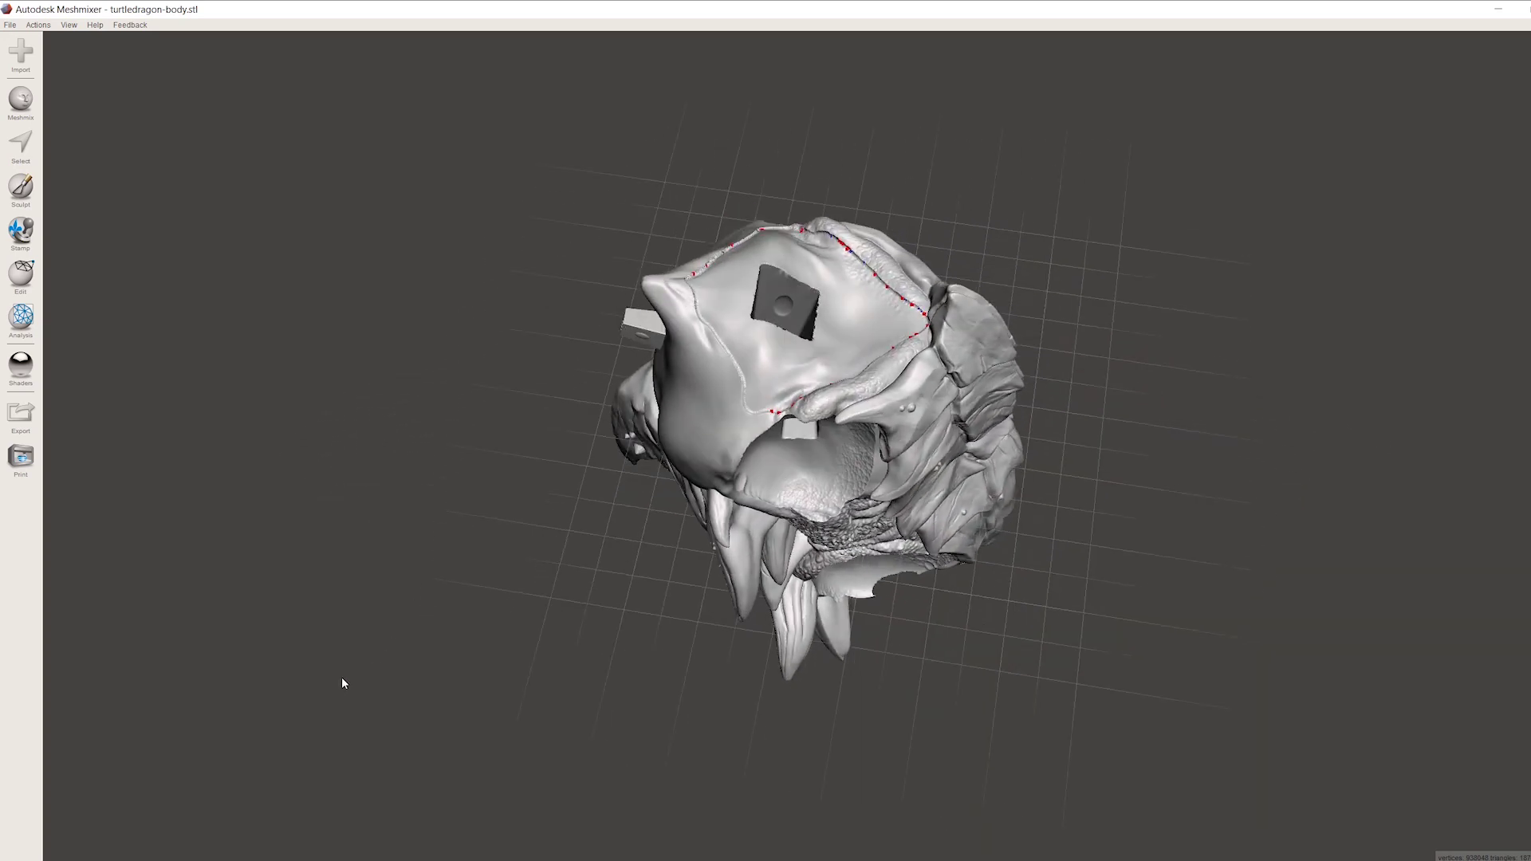
{"action": "left_click", "coordinate": [21, 317]}
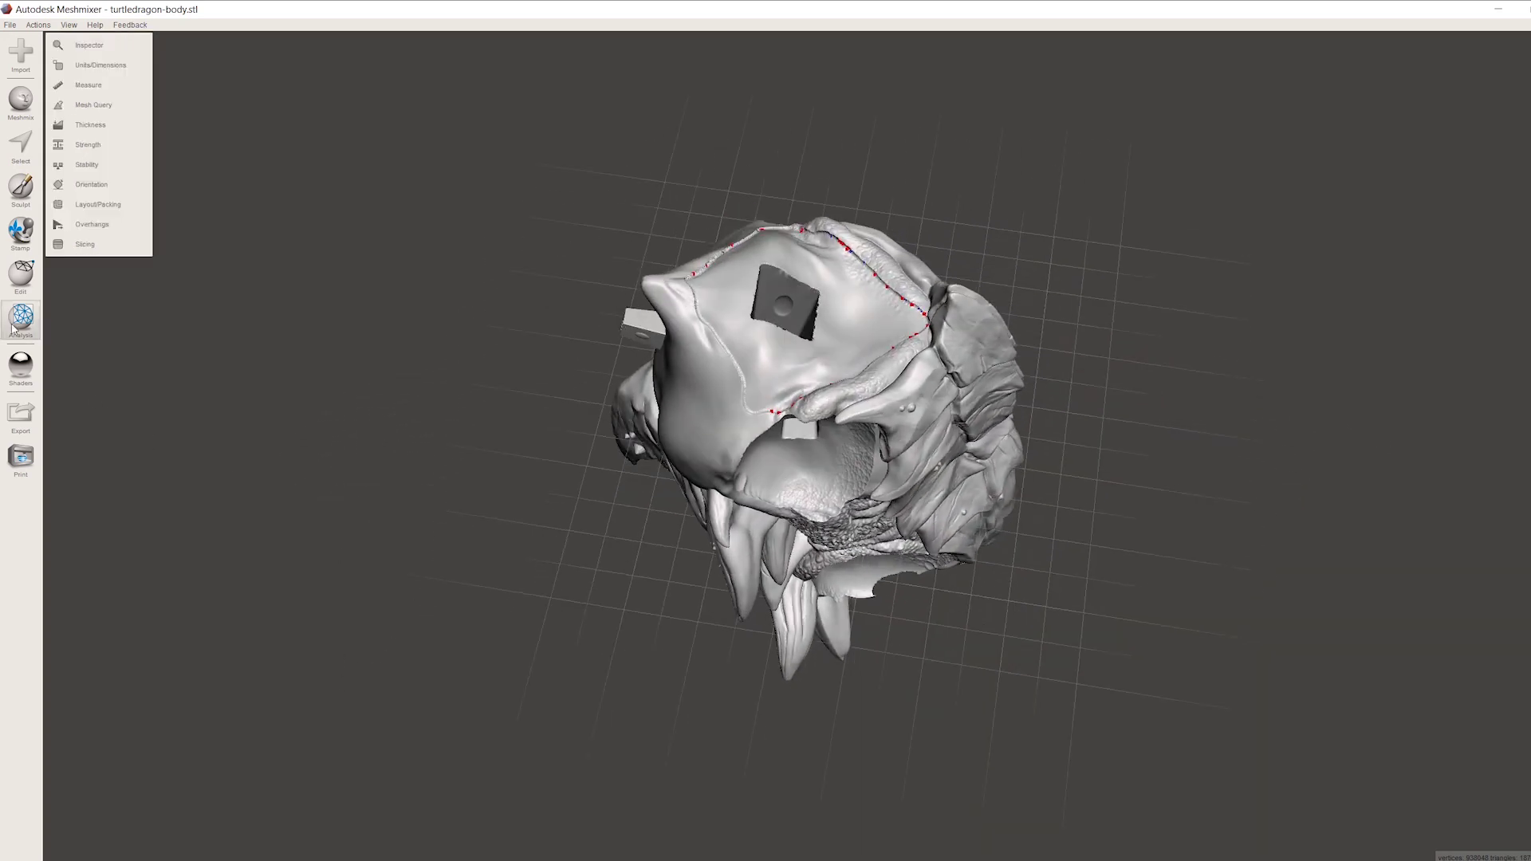
{"action": "left_click", "coordinate": [90, 46]}
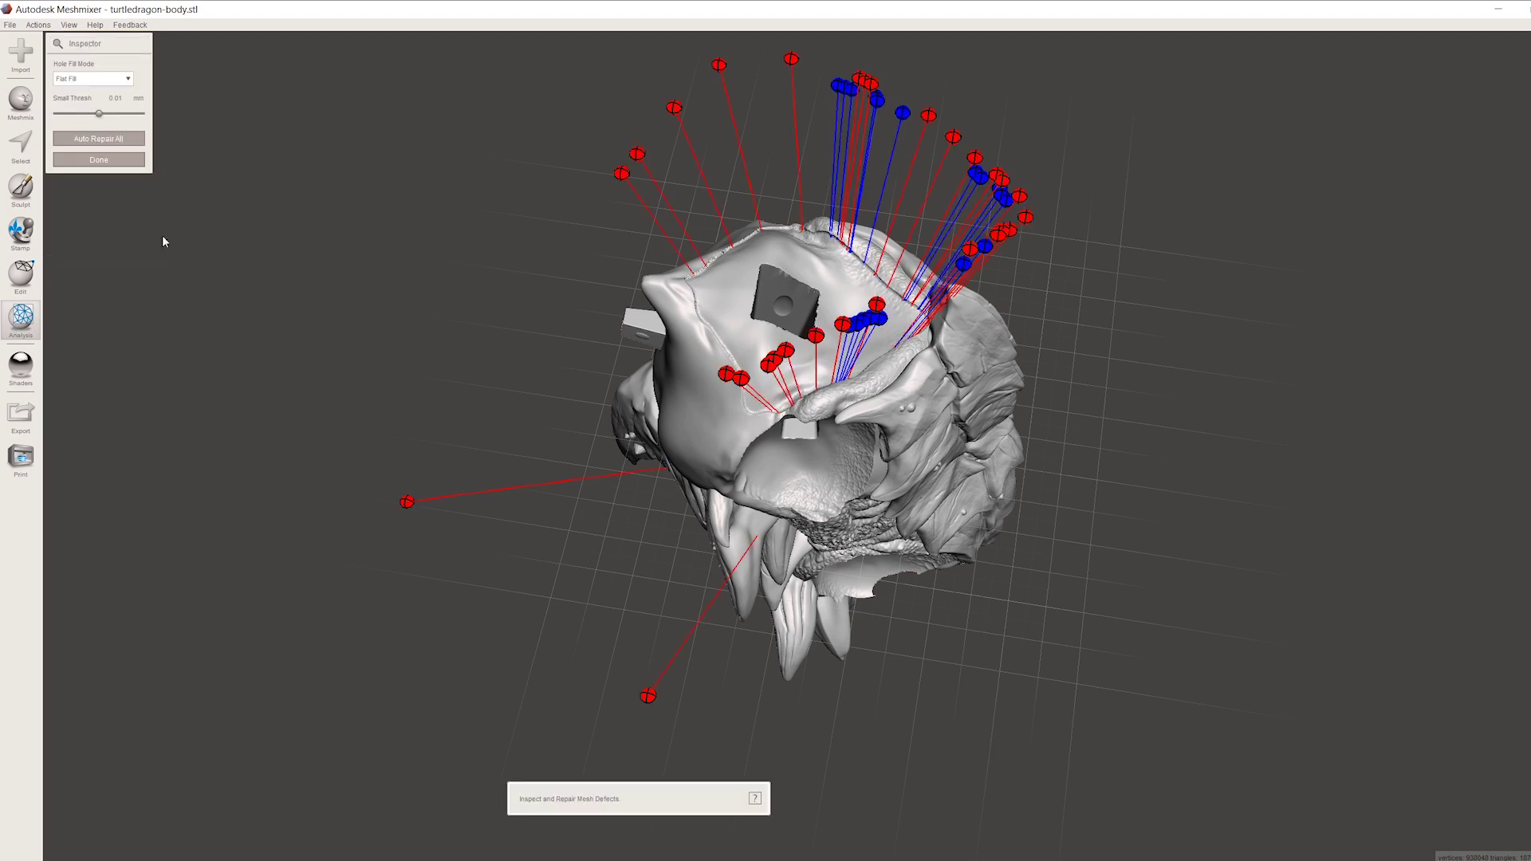
{"action": "left_click", "coordinate": [107, 140]}
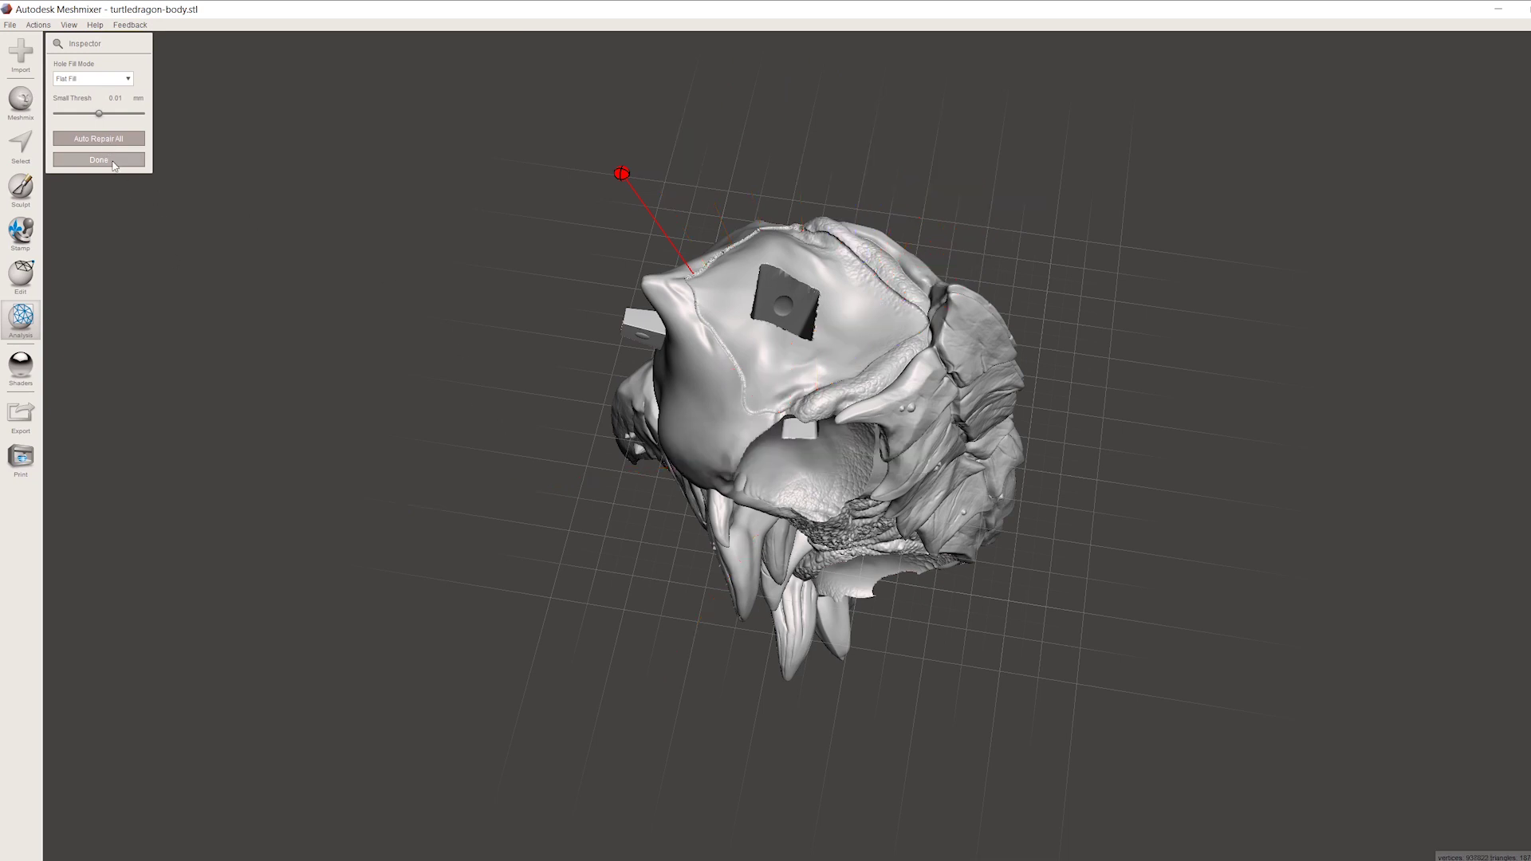
{"action": "right_click_drag", "start_coordinate": [503, 351], "coordinate": [831, 354]}
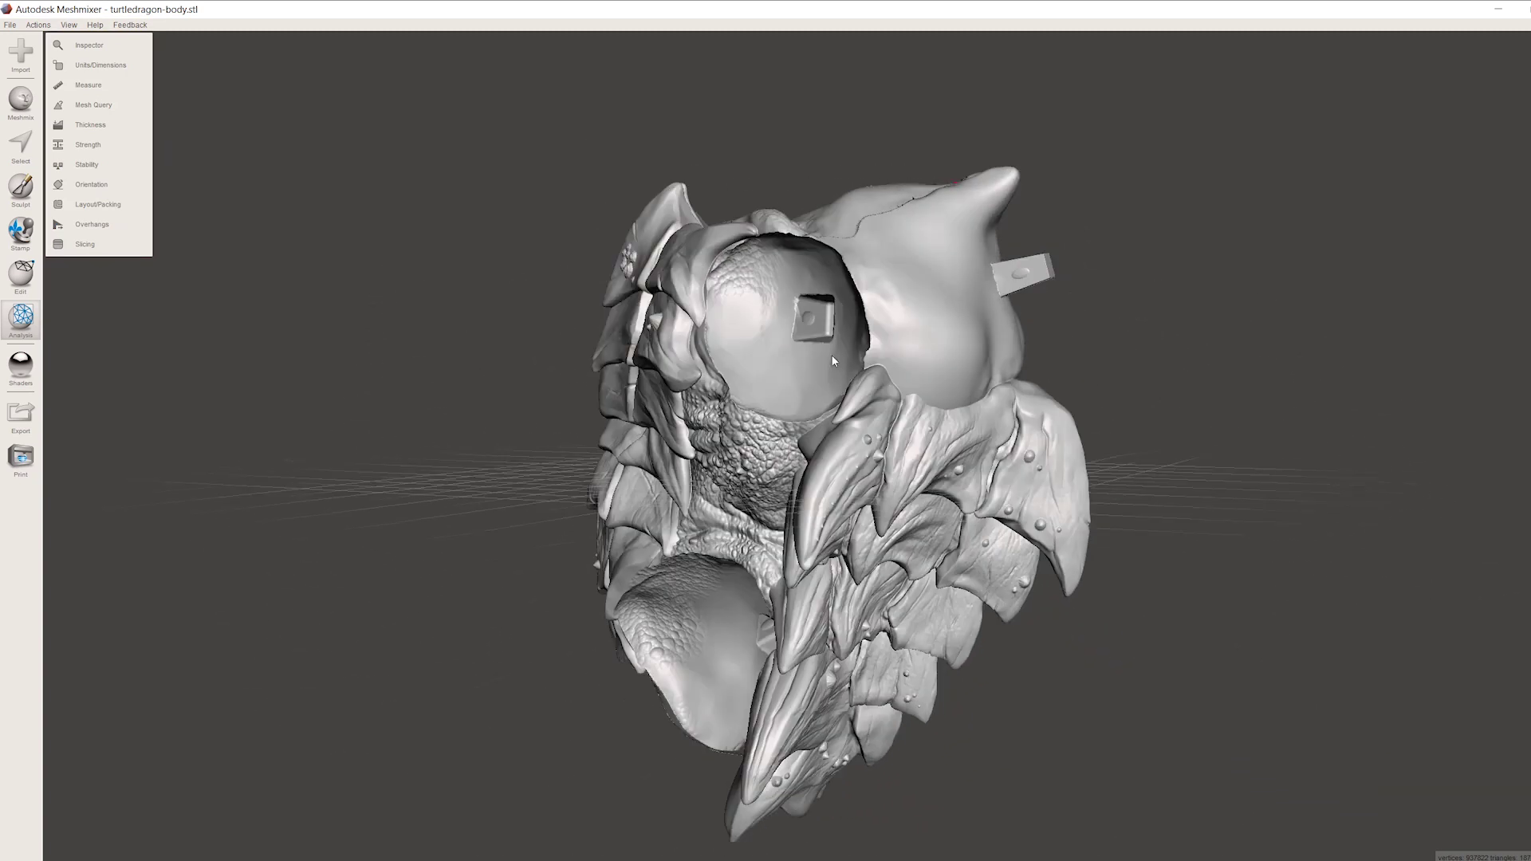
Step: Rotate the body -178.6° about X and 6.6731° about Z, then accept the transform
{"action": "right_click_drag", "start_coordinate": [411, 446], "coordinate": [64, 325]}
{"action": "left_click", "coordinate": [20, 274]}
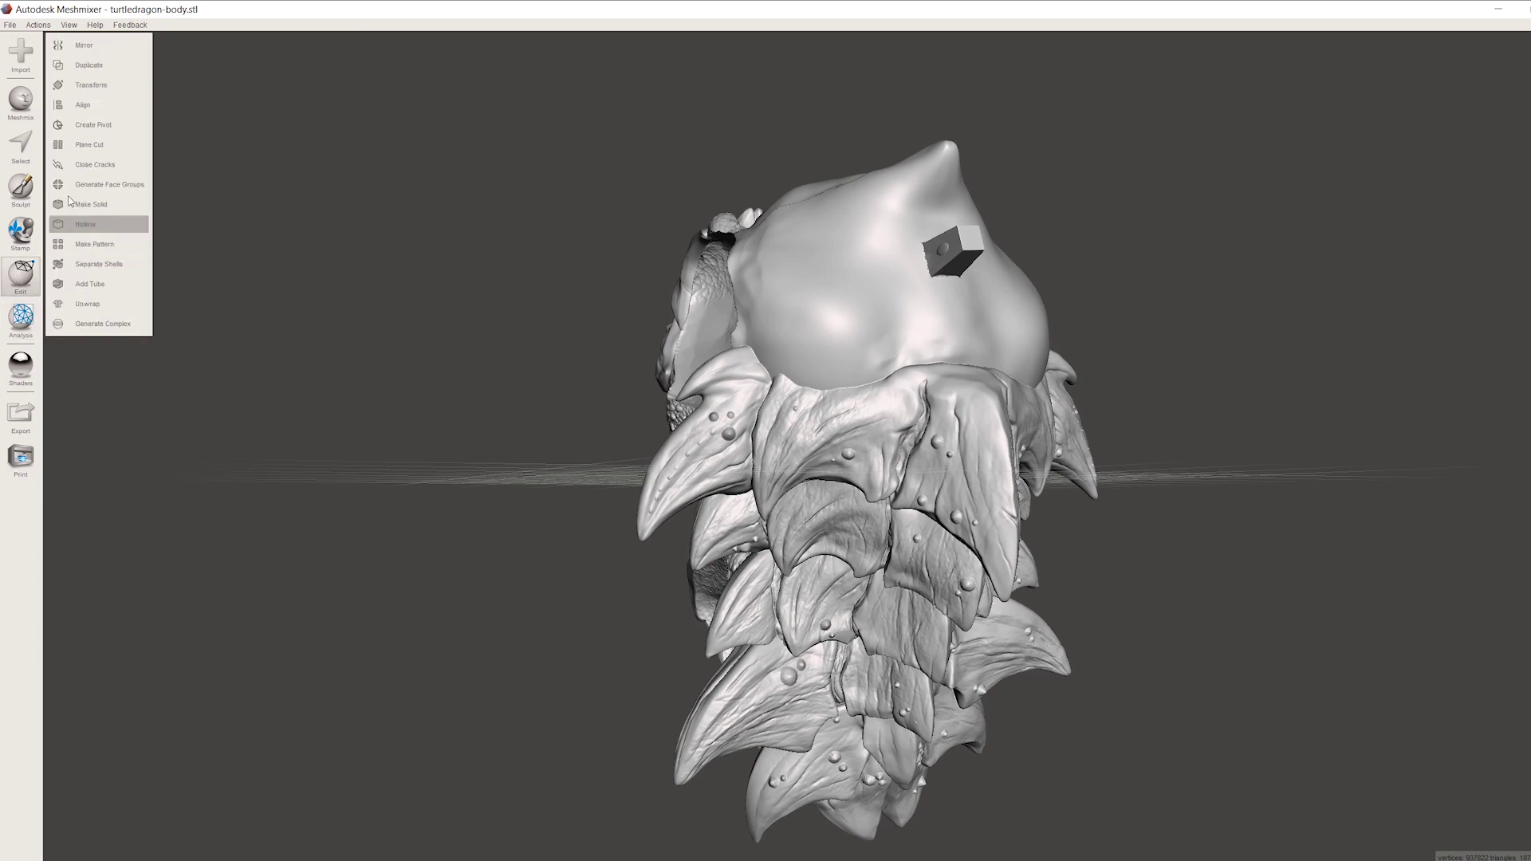
{"action": "left_click", "coordinate": [108, 85]}
{"action": "right_click_drag", "start_coordinate": [255, 263], "coordinate": [919, 509]}
{"action": "left_click_drag", "start_coordinate": [783, 415], "coordinate": [919, 640]}
{"action": "right_click_drag", "start_coordinate": [920, 640], "coordinate": [1112, 726]}
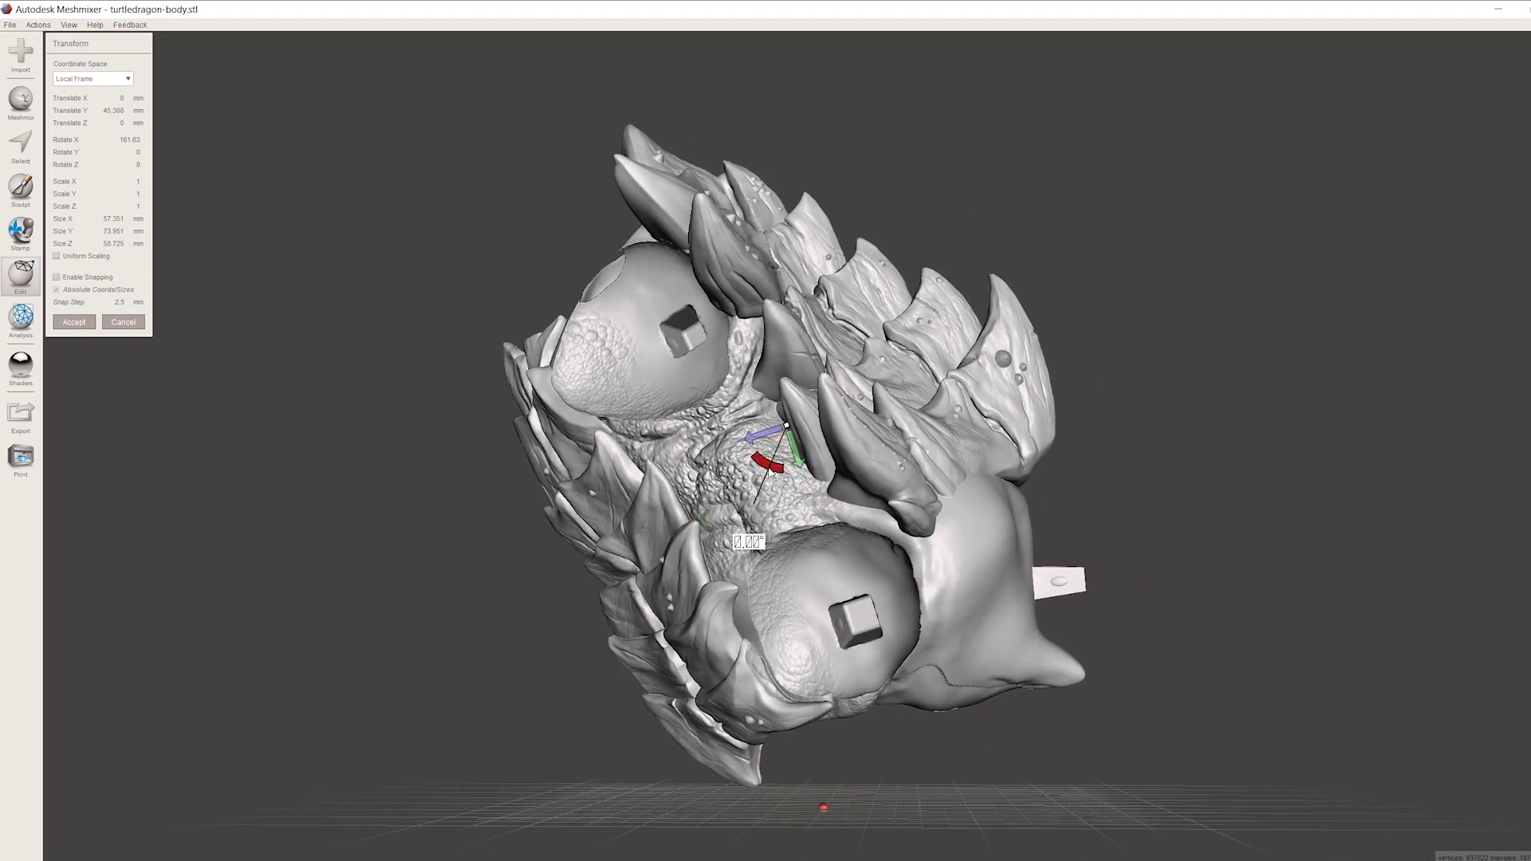
{"action": "mouse_move", "coordinate": [766, 461]}
{"action": "left_mouse_down"}
{"action": "mouse_move", "coordinate": [757, 450]}
{"action": "mouse_move", "coordinate": [753, 470]}
{"action": "left_mouse_up"}
{"action": "right_click_drag", "start_coordinate": [1044, 677], "coordinate": [640, 518]}
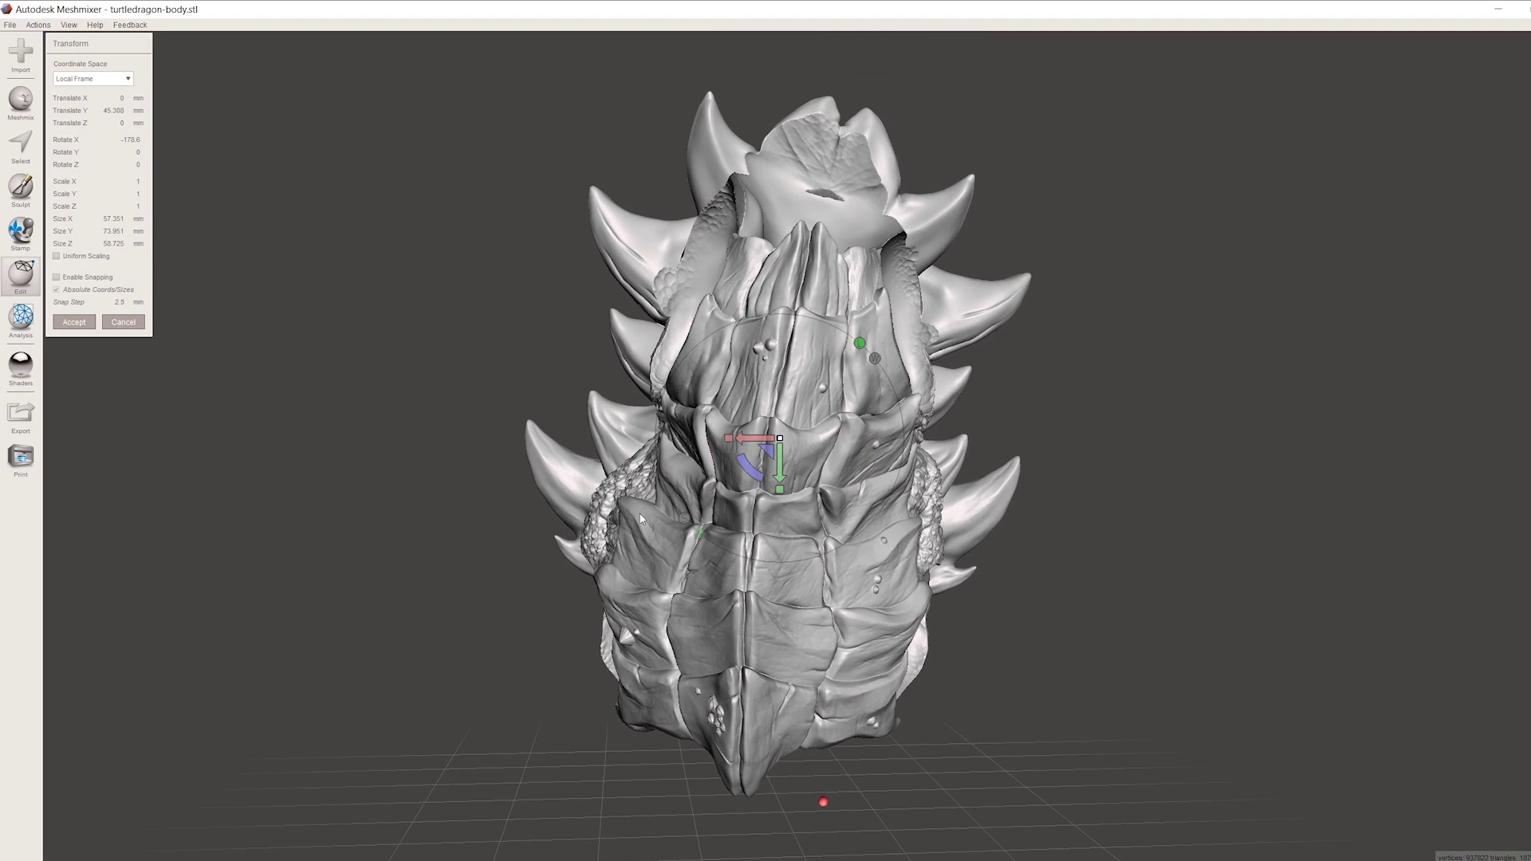
{"action": "left_click_drag", "start_coordinate": [748, 474], "coordinate": [673, 536]}
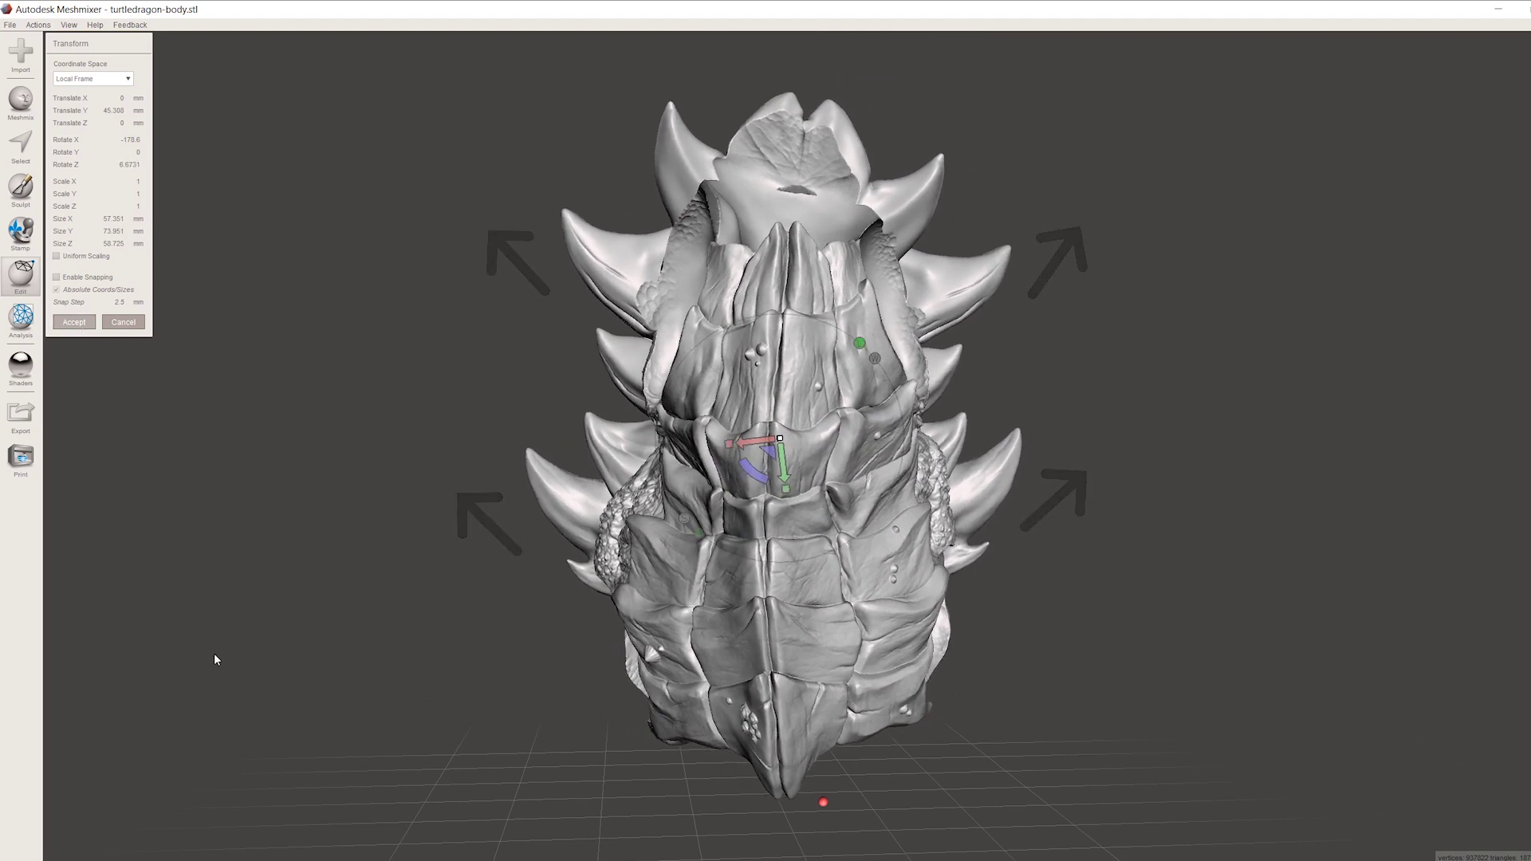
{"action": "key", "text": "Return"}
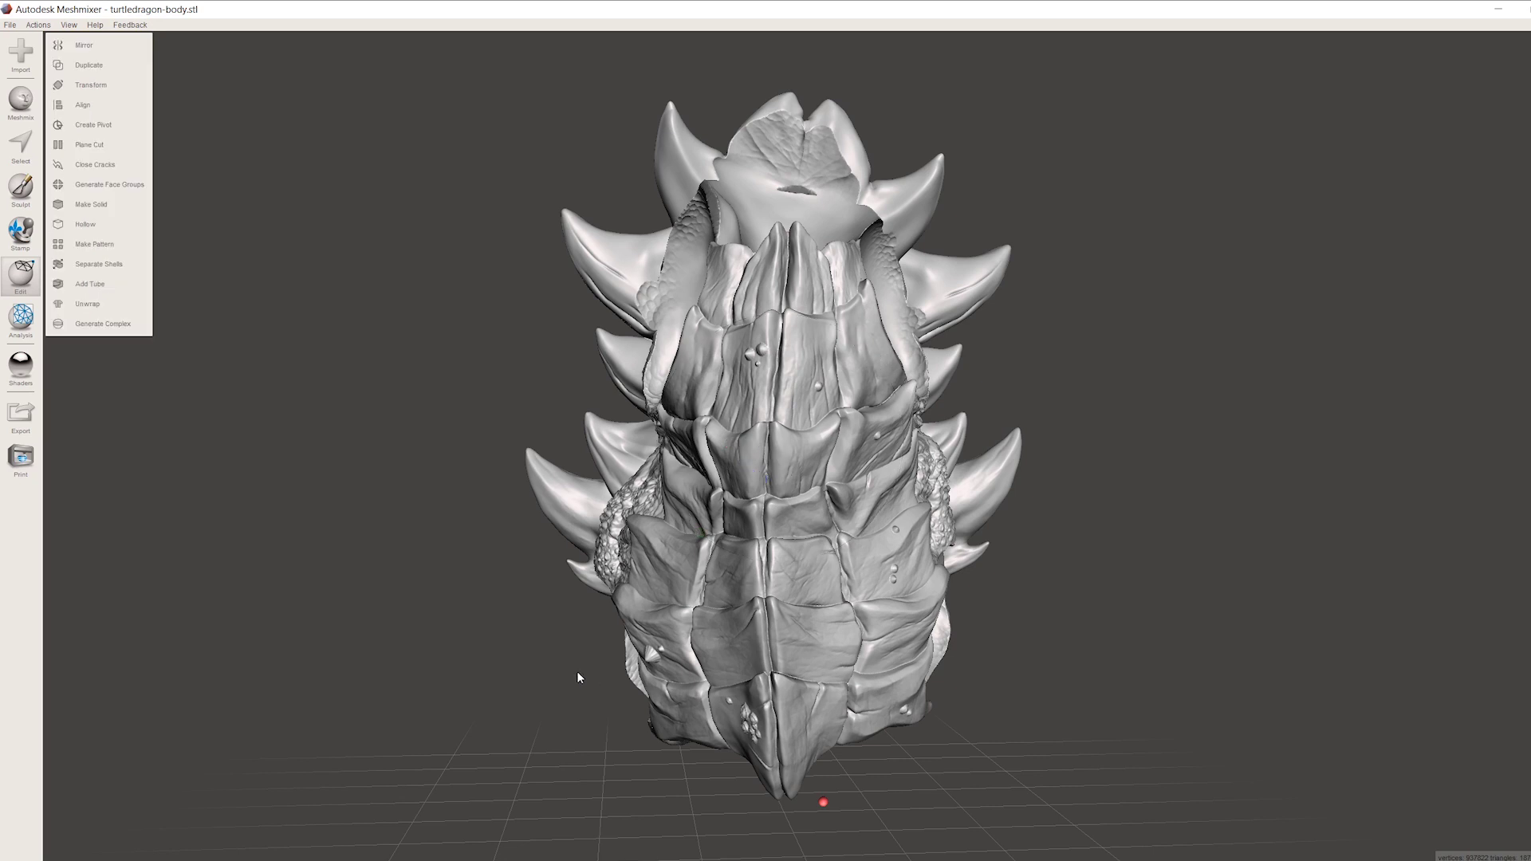
{"action": "right_click_drag", "start_coordinate": [576, 671], "coordinate": [180, 319]}
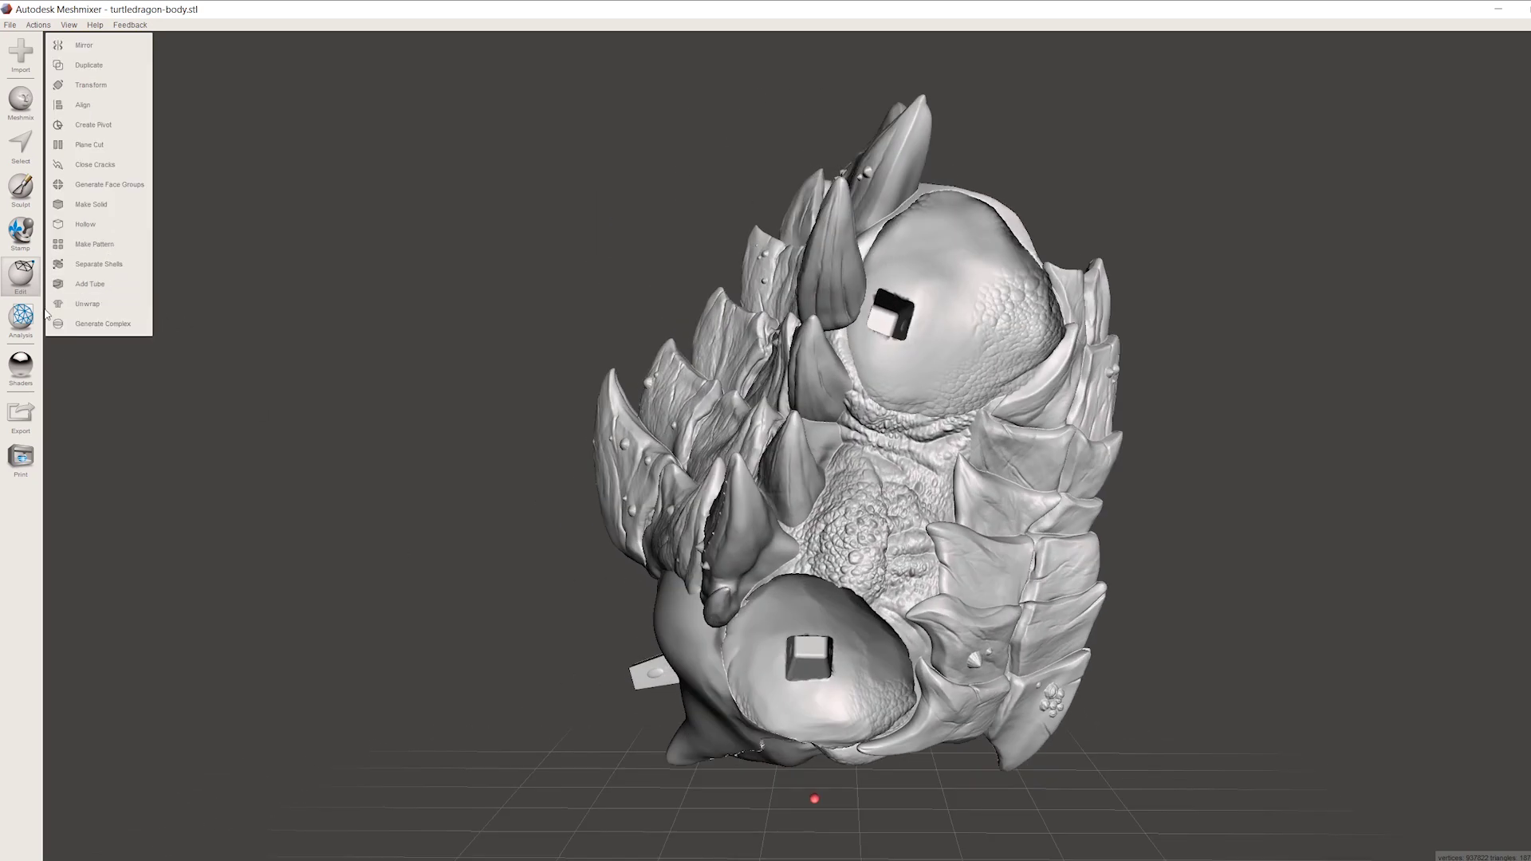
Step: Hollow the turtle dragon body with a 1.0 mm offset and update the hollow
{"action": "left_click", "coordinate": [95, 227]}
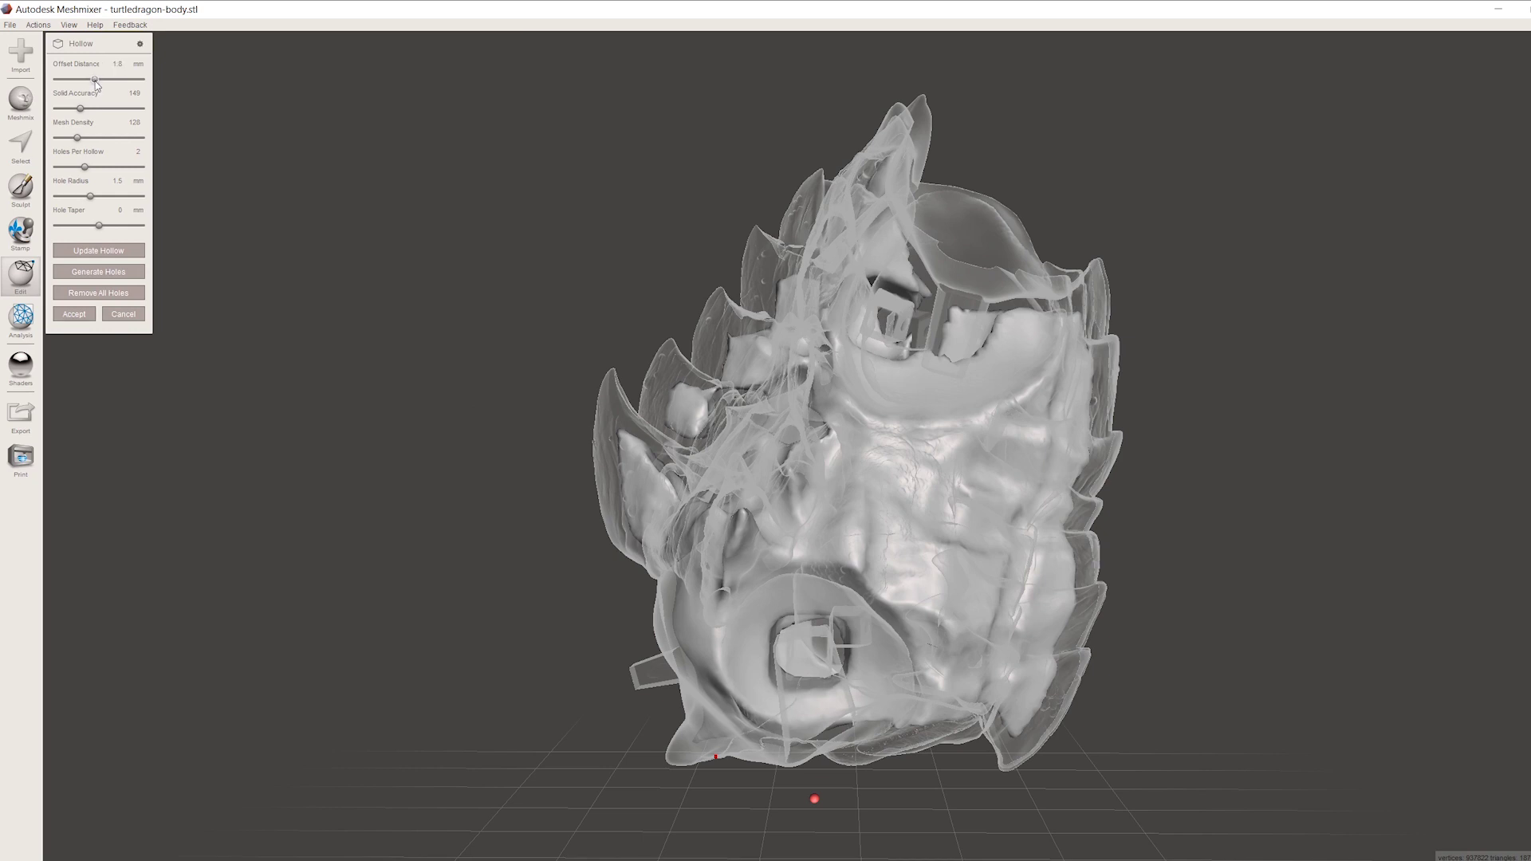
{"action": "left_click", "coordinate": [99, 250]}
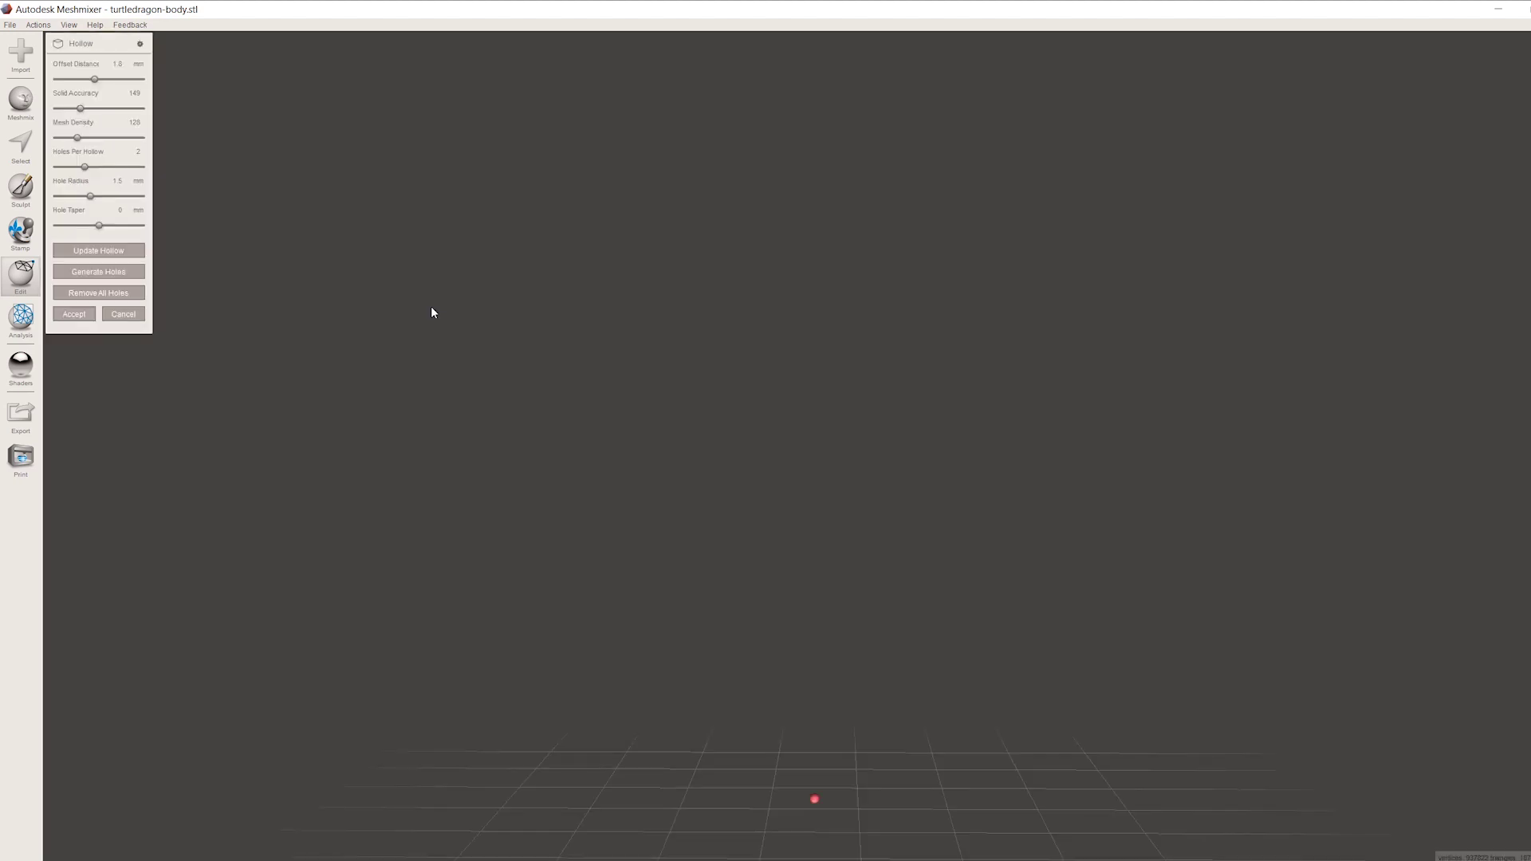
{"action": "right_click_drag", "start_coordinate": [530, 572], "coordinate": [475, 585]}
Step: Generate 1.5 mm-radius drain holes and move one up onto the head
{"action": "left_click", "coordinate": [98, 272]}
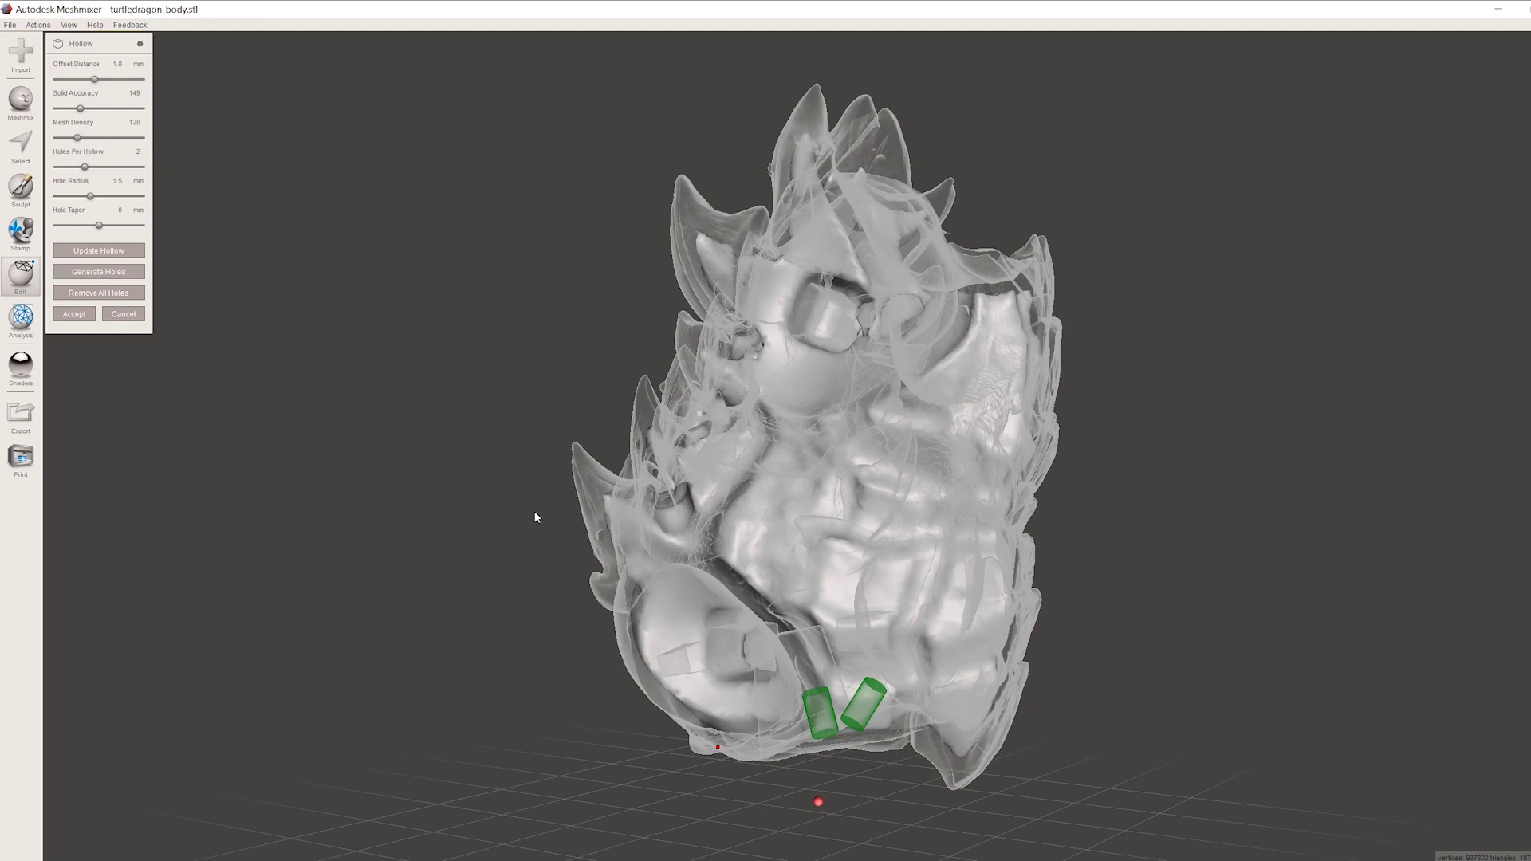
{"action": "right_click_drag", "start_coordinate": [535, 514], "coordinate": [750, 758]}
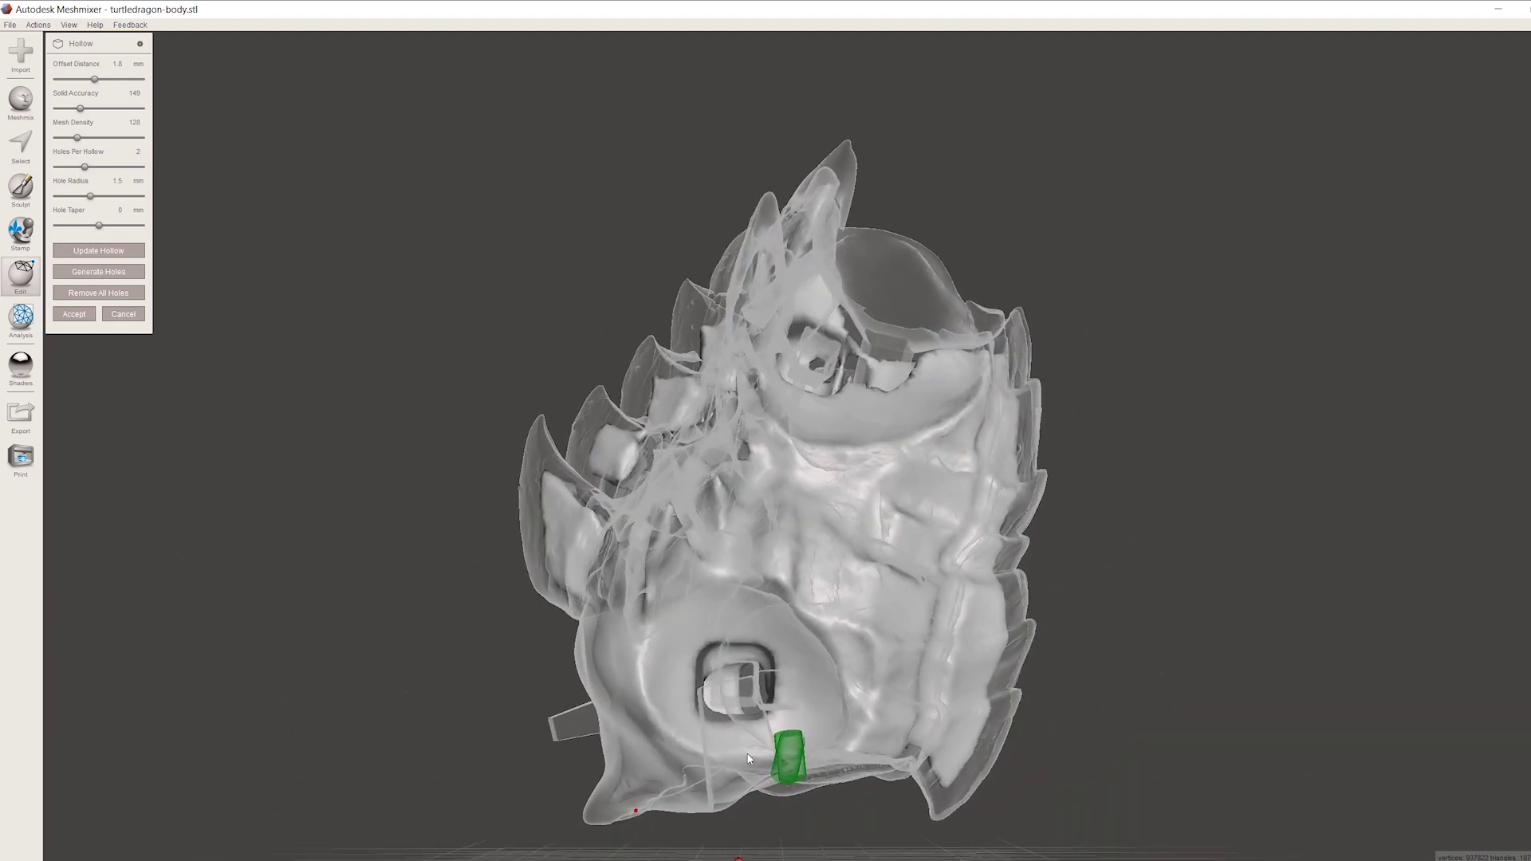
{"action": "right_click_drag", "start_coordinate": [917, 298], "coordinate": [325, 656]}
{"action": "left_click_drag", "start_coordinate": [813, 761], "coordinate": [835, 405]}
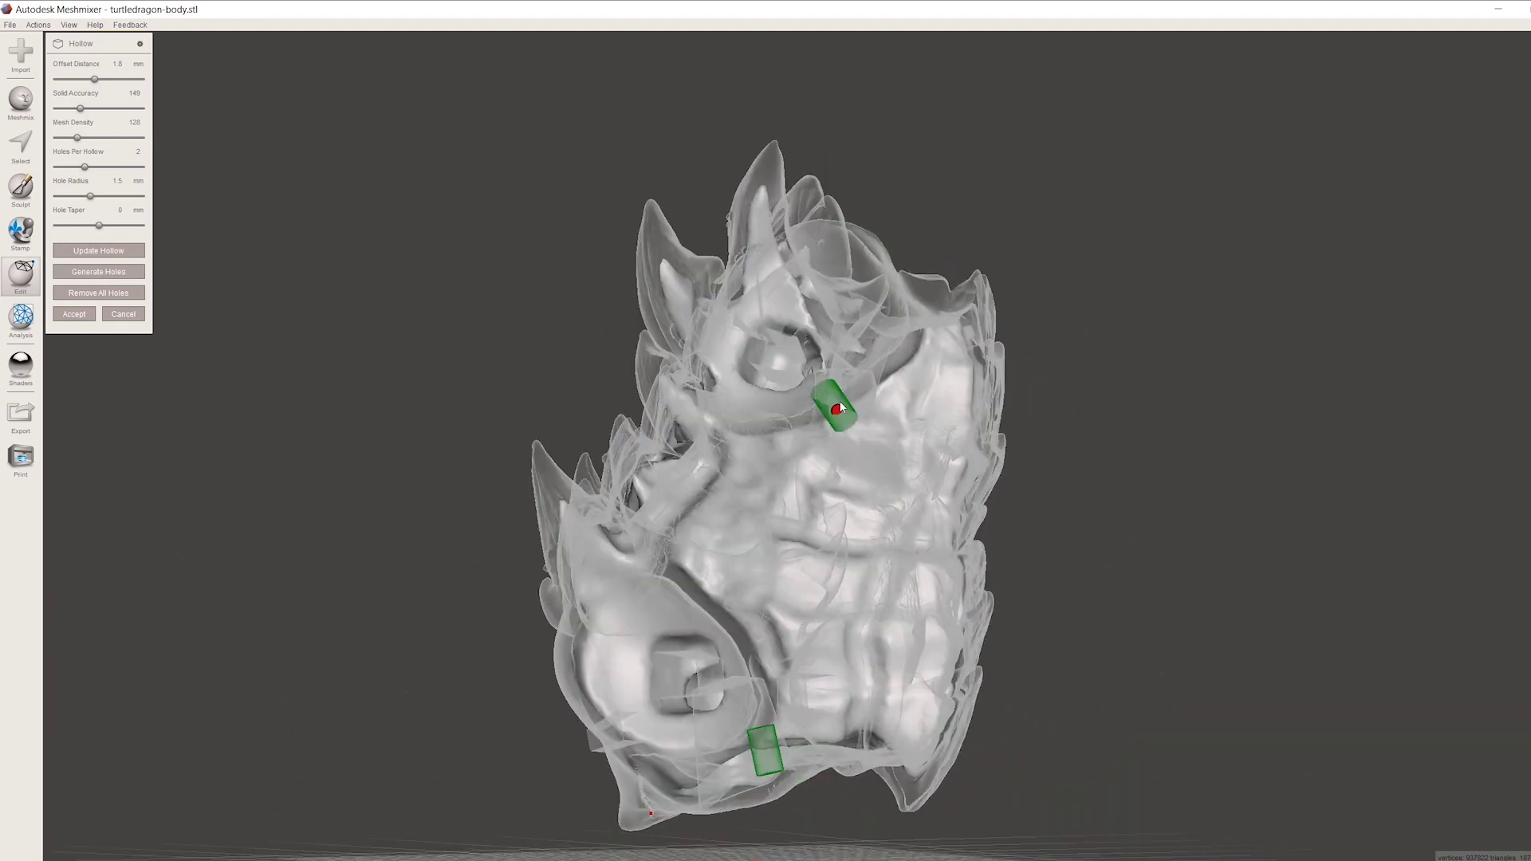
{"action": "mouse_move", "coordinate": [835, 405]}
{"action": "right_mouse_down"}
{"action": "mouse_move", "coordinate": [379, 539]}
{"action": "mouse_move", "coordinate": [442, 544]}
{"action": "mouse_move", "coordinate": [437, 607]}
{"action": "mouse_move", "coordinate": [605, 535]}
{"action": "right_mouse_up"}
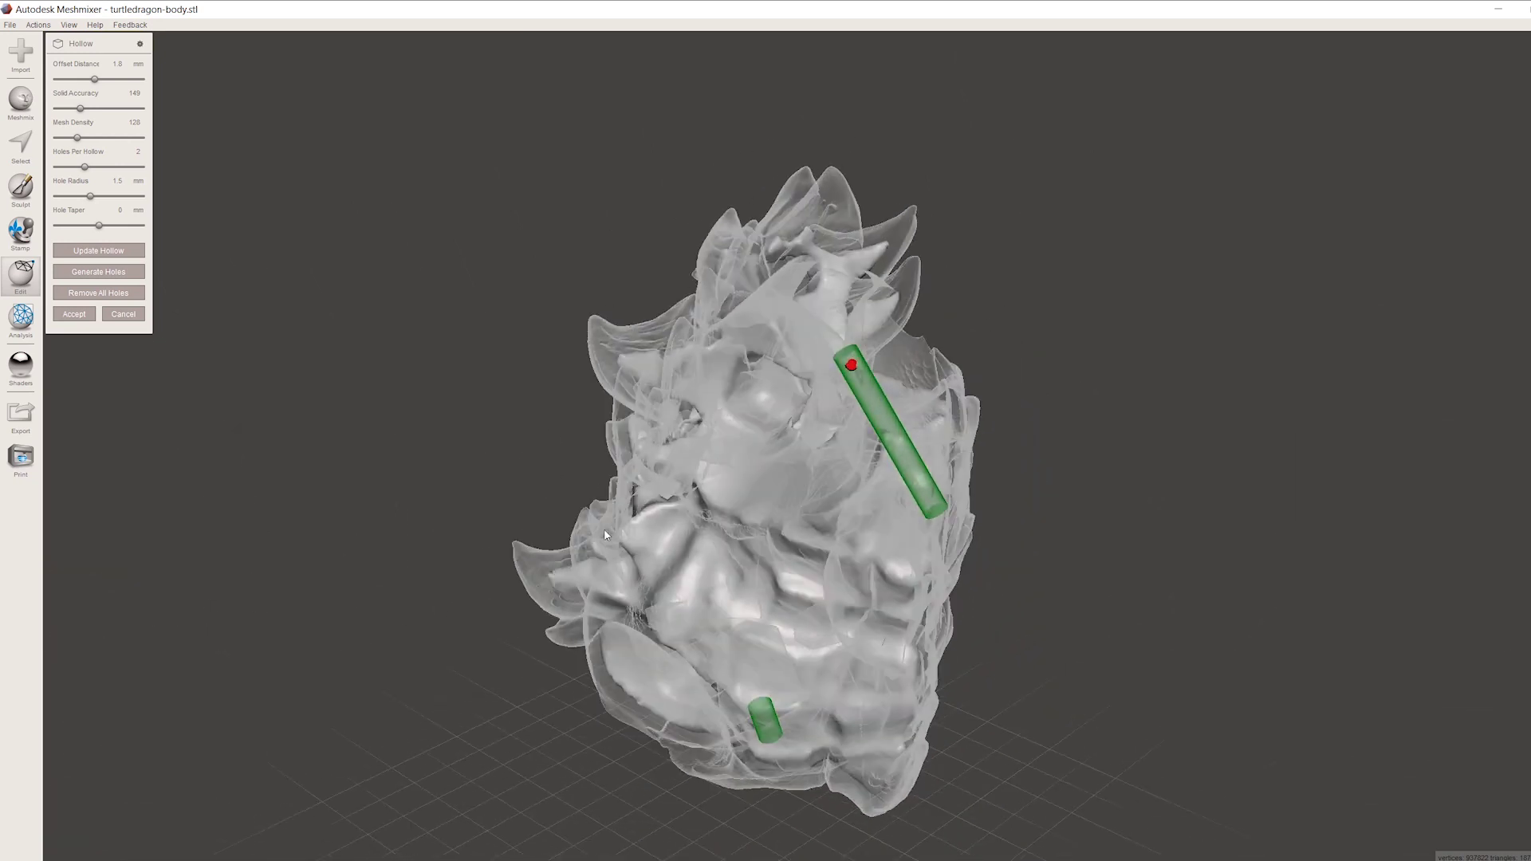
{"action": "left_click_drag", "start_coordinate": [851, 365], "coordinate": [829, 323]}
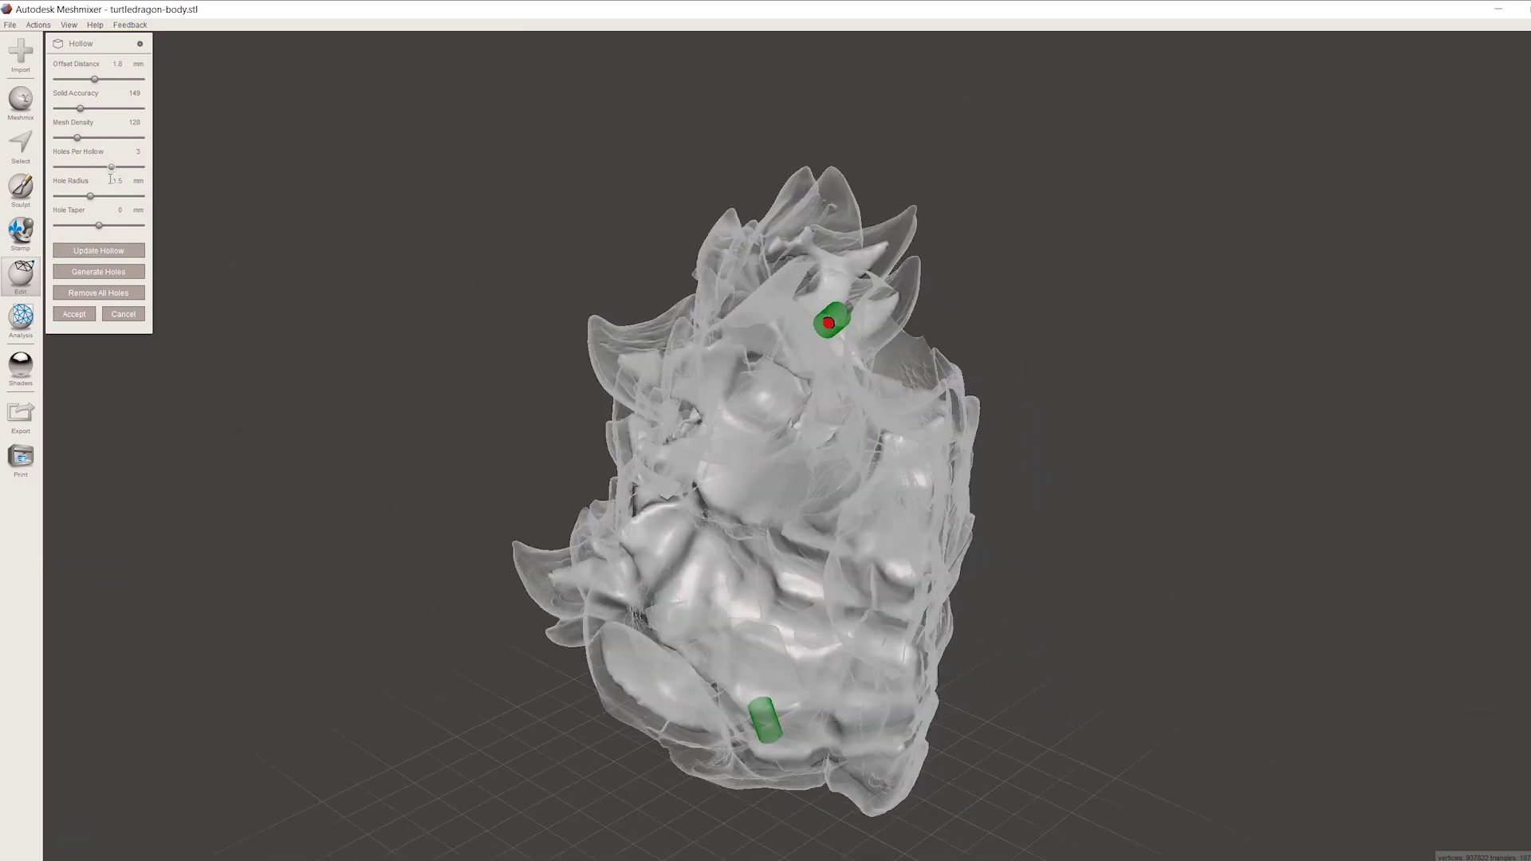
{"action": "left_click", "coordinate": [107, 275]}
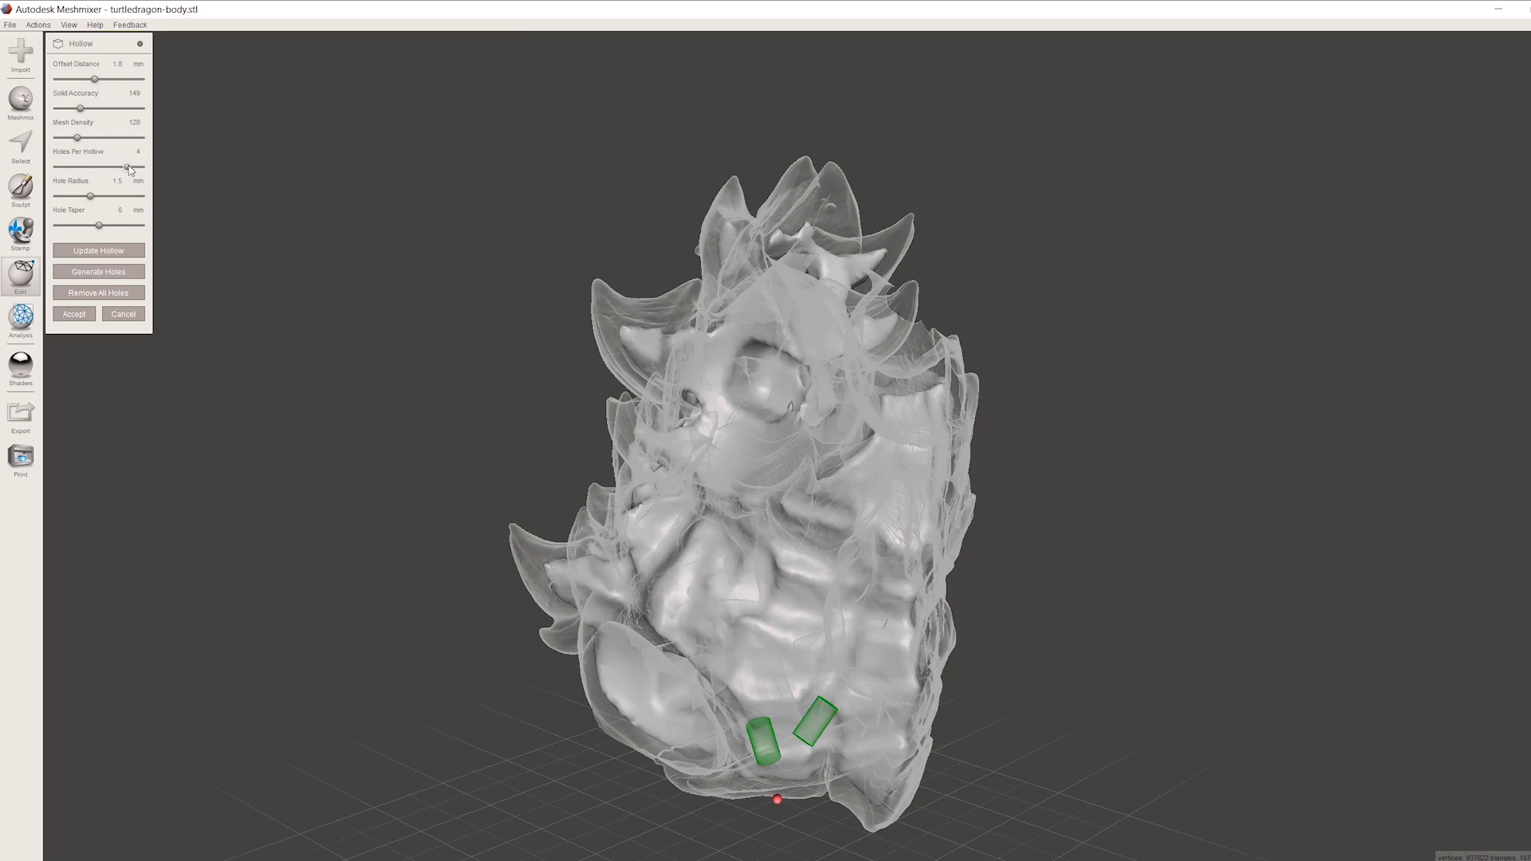
Step: Reposition the remaining drain holes along the body's underside and accept the hollow
{"action": "right_click_drag", "start_coordinate": [390, 591], "coordinate": [688, 673]}
{"action": "left_click_drag", "start_coordinate": [687, 672], "coordinate": [656, 722]}
{"action": "left_click_drag", "start_coordinate": [813, 659], "coordinate": [861, 583]}
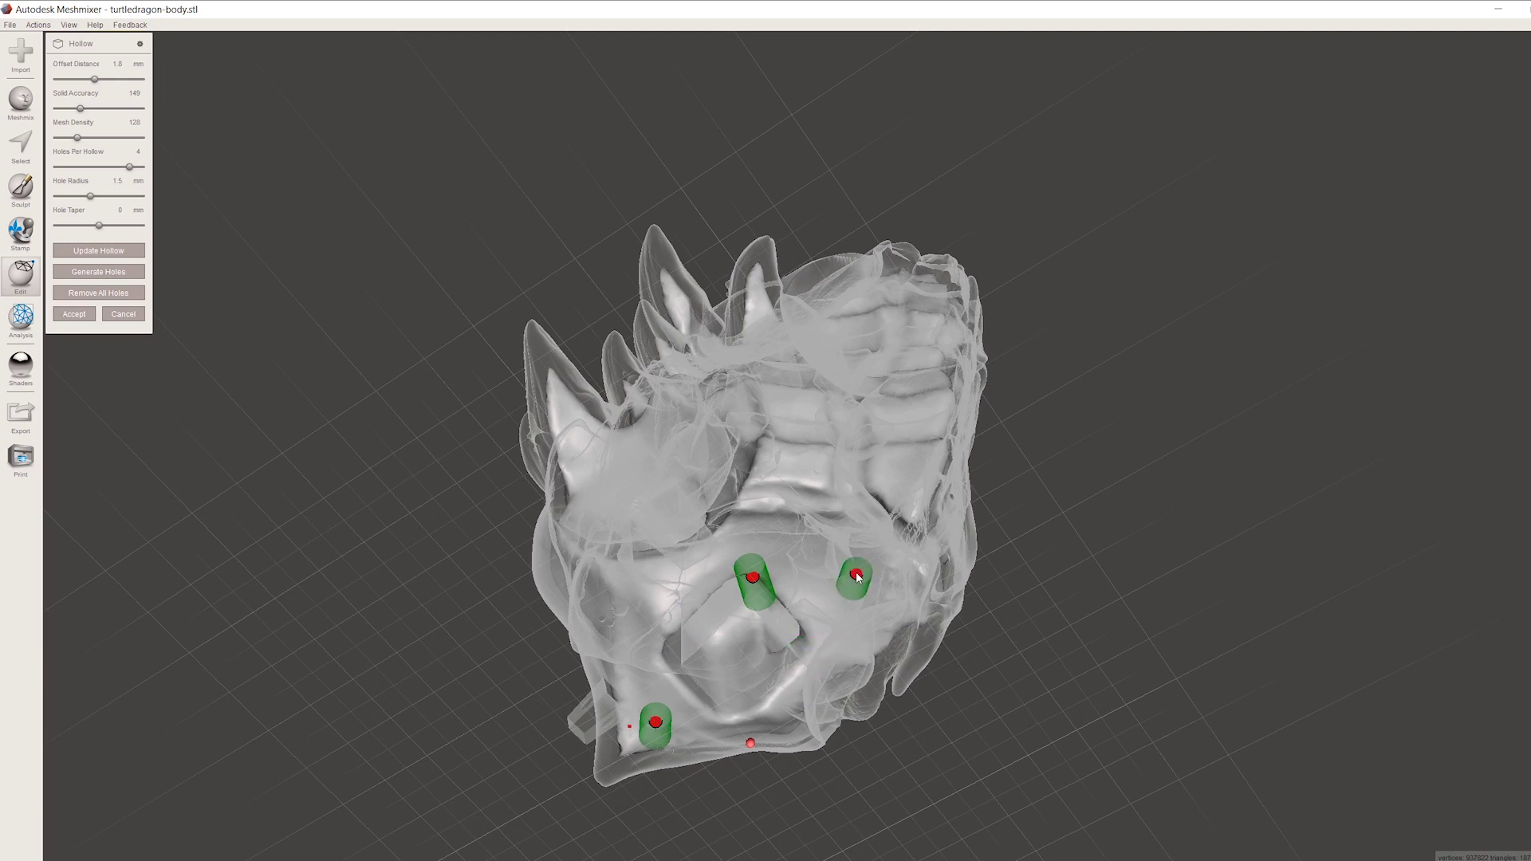
{"action": "right_click_drag", "start_coordinate": [861, 584], "coordinate": [885, 461]}
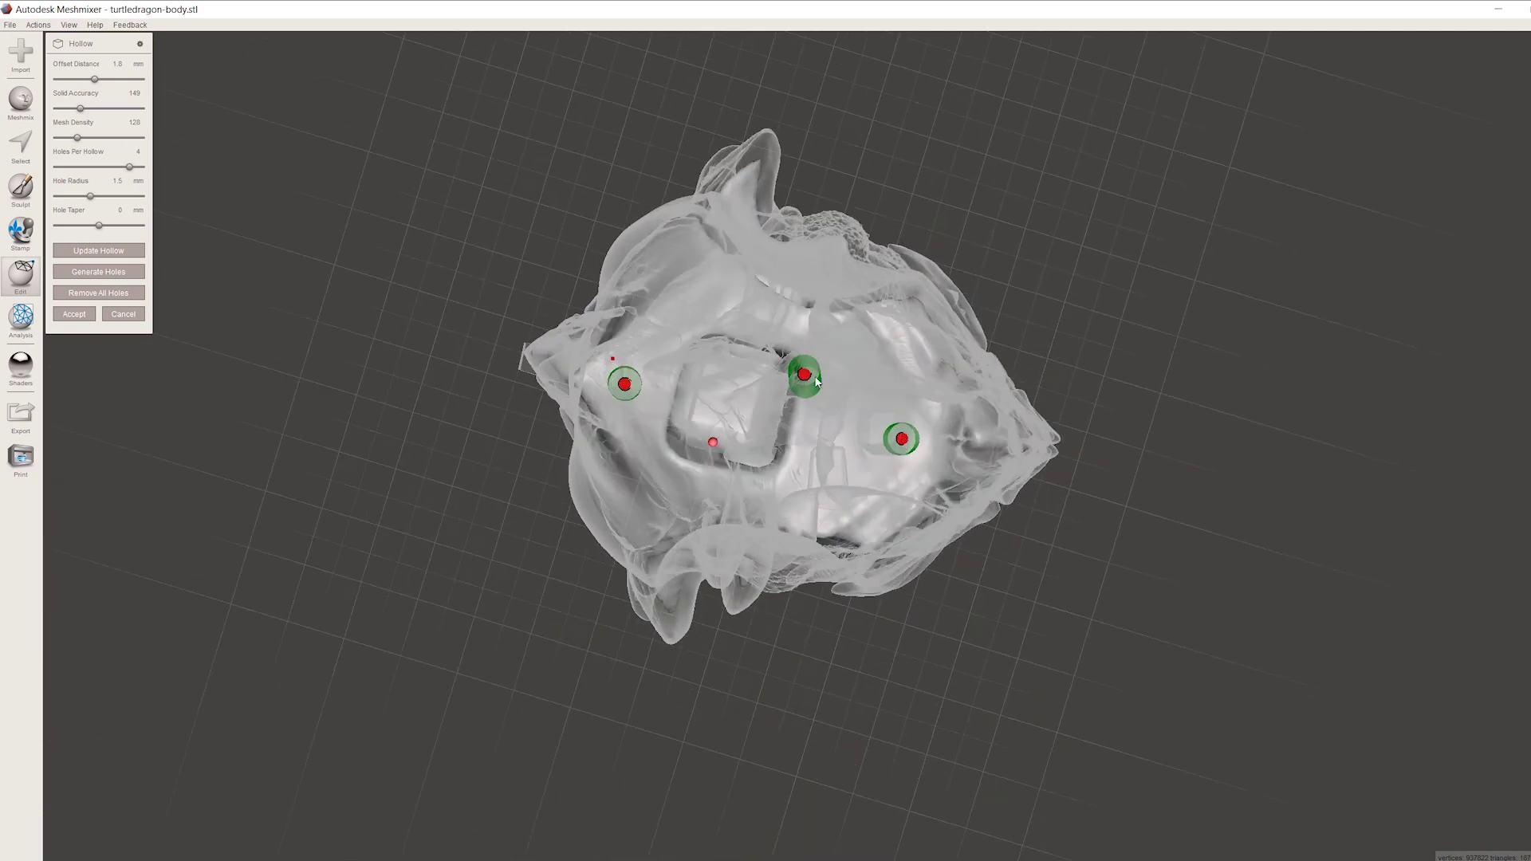
{"action": "mouse_move", "coordinate": [829, 359]}
{"action": "right_mouse_down"}
{"action": "mouse_move", "coordinate": [1008, 289]}
{"action": "mouse_move", "coordinate": [810, 642]}
{"action": "right_mouse_up"}
{"action": "left_click_drag", "start_coordinate": [810, 642], "coordinate": [877, 414]}
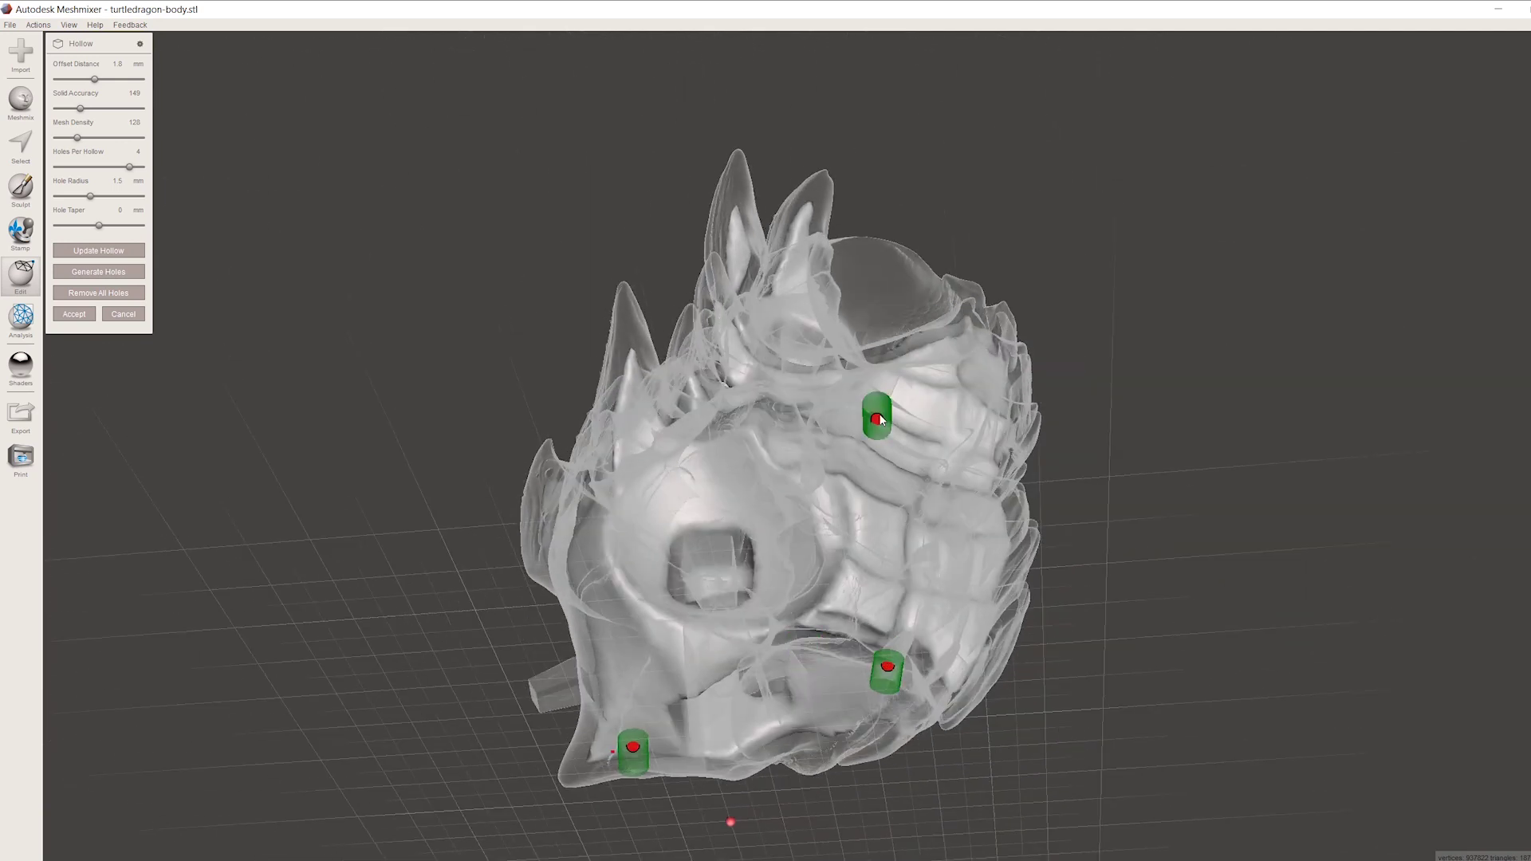
{"action": "right_click_drag", "start_coordinate": [877, 415], "coordinate": [868, 585]}
{"action": "left_click_drag", "start_coordinate": [867, 584], "coordinate": [931, 410]}
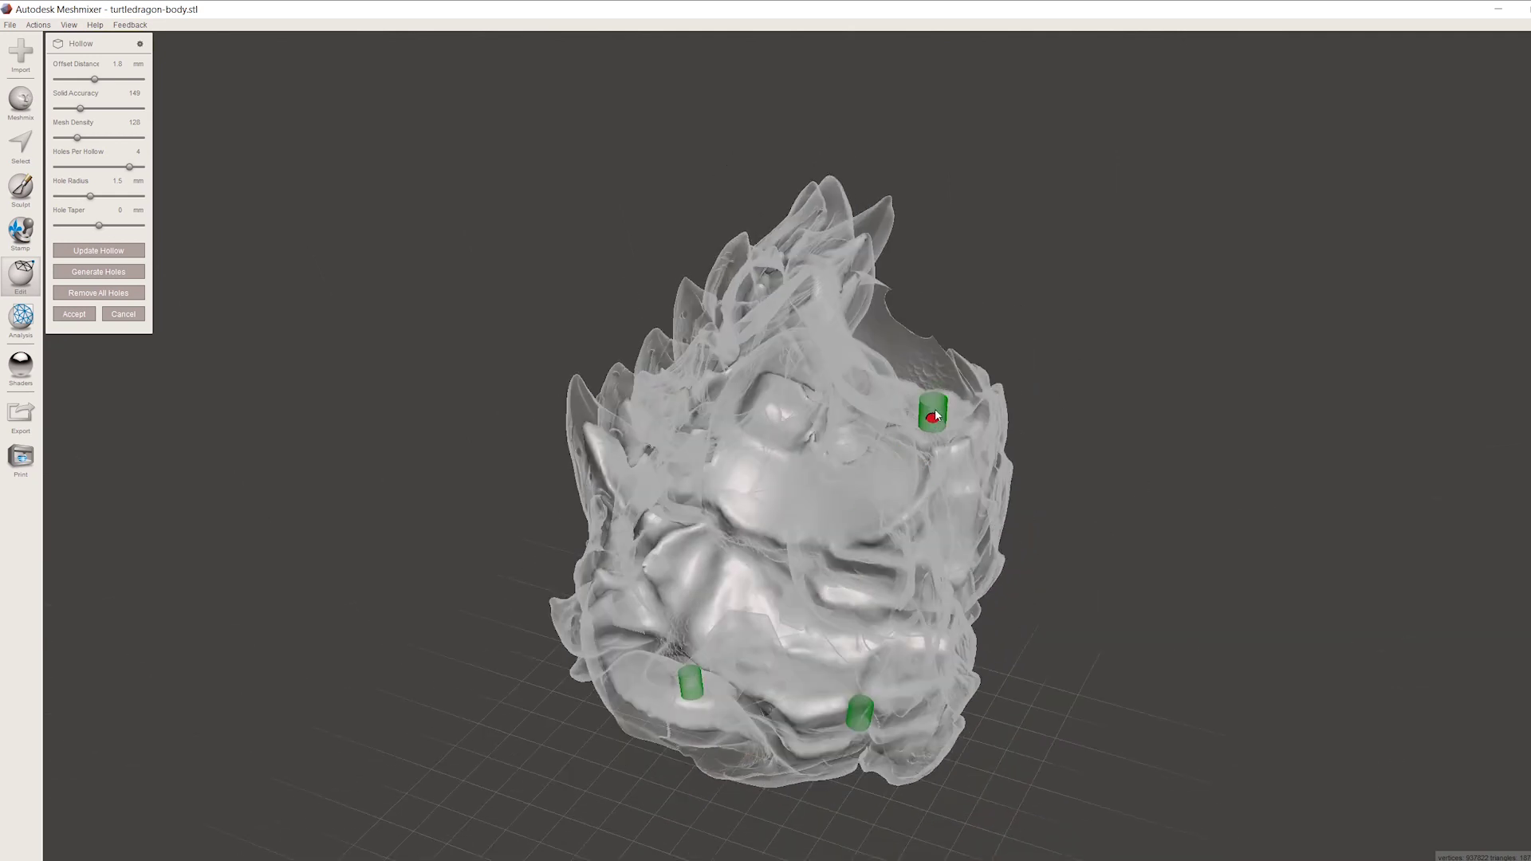
{"action": "right_click_drag", "start_coordinate": [932, 411], "coordinate": [829, 548]}
{"action": "left_click_drag", "start_coordinate": [830, 548], "coordinate": [814, 584]}
{"action": "right_click_drag", "start_coordinate": [813, 585], "coordinate": [446, 637]}
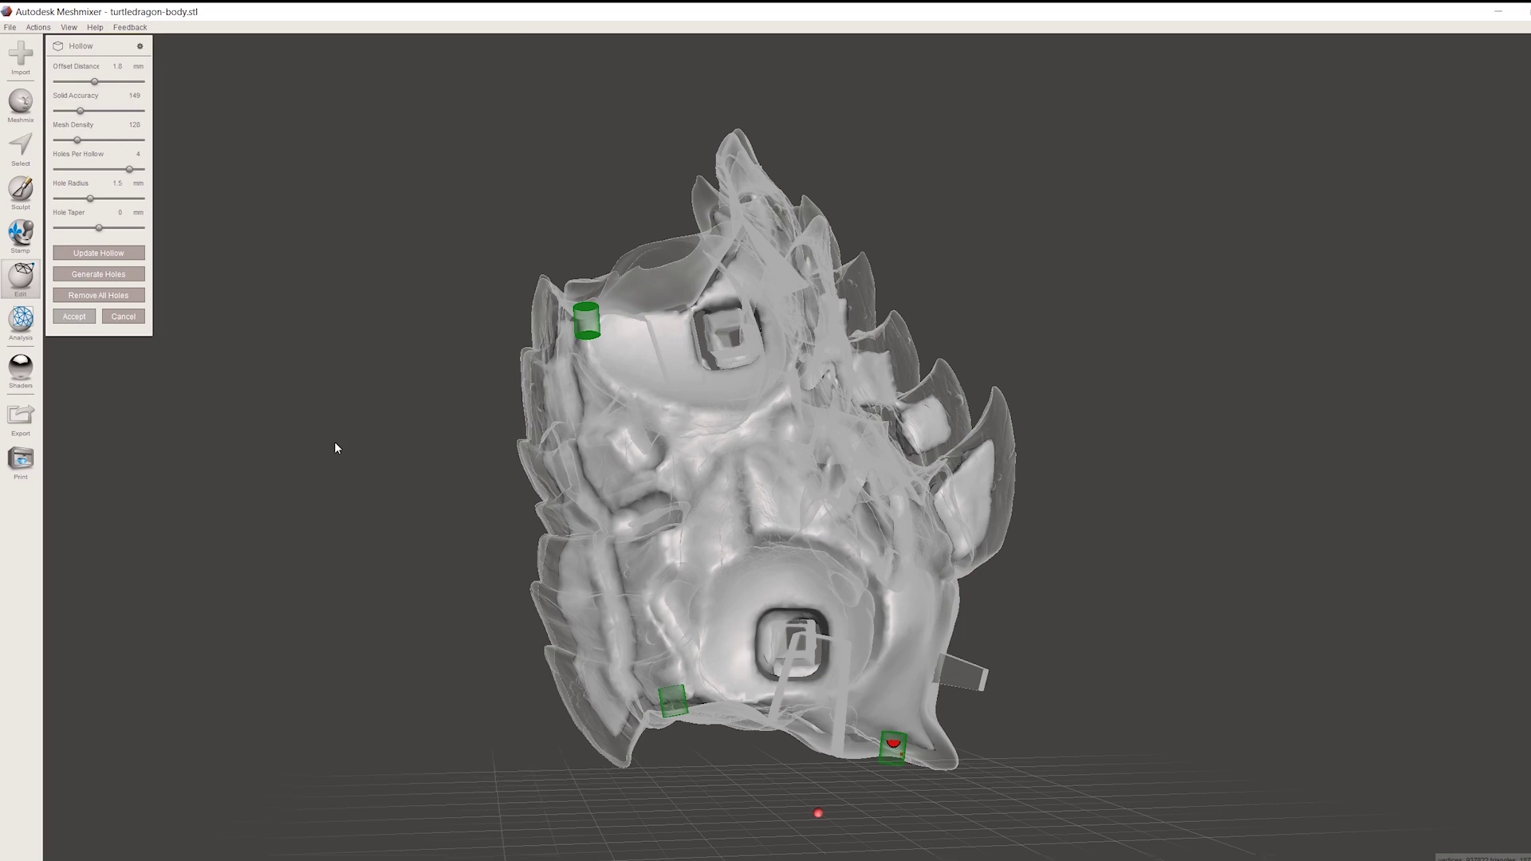
{"action": "key", "text": "Return"}
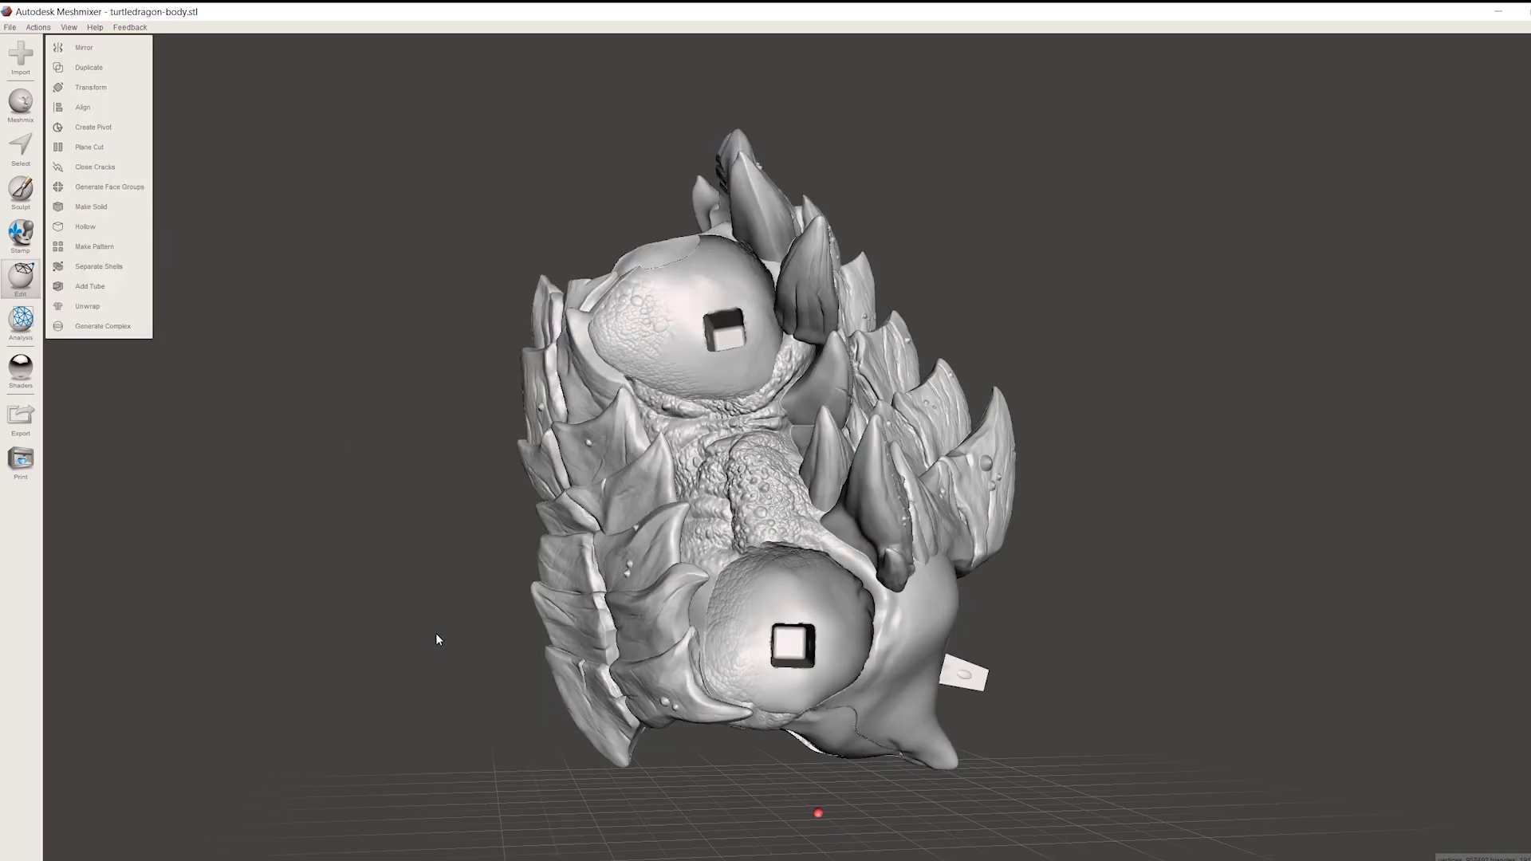
Step: Orbit and zoom around repaired_turtledragon-head.stl to inspect its horned, spiked sides
{"action": "right_click_drag", "start_coordinate": [392, 641], "coordinate": [471, 643]}
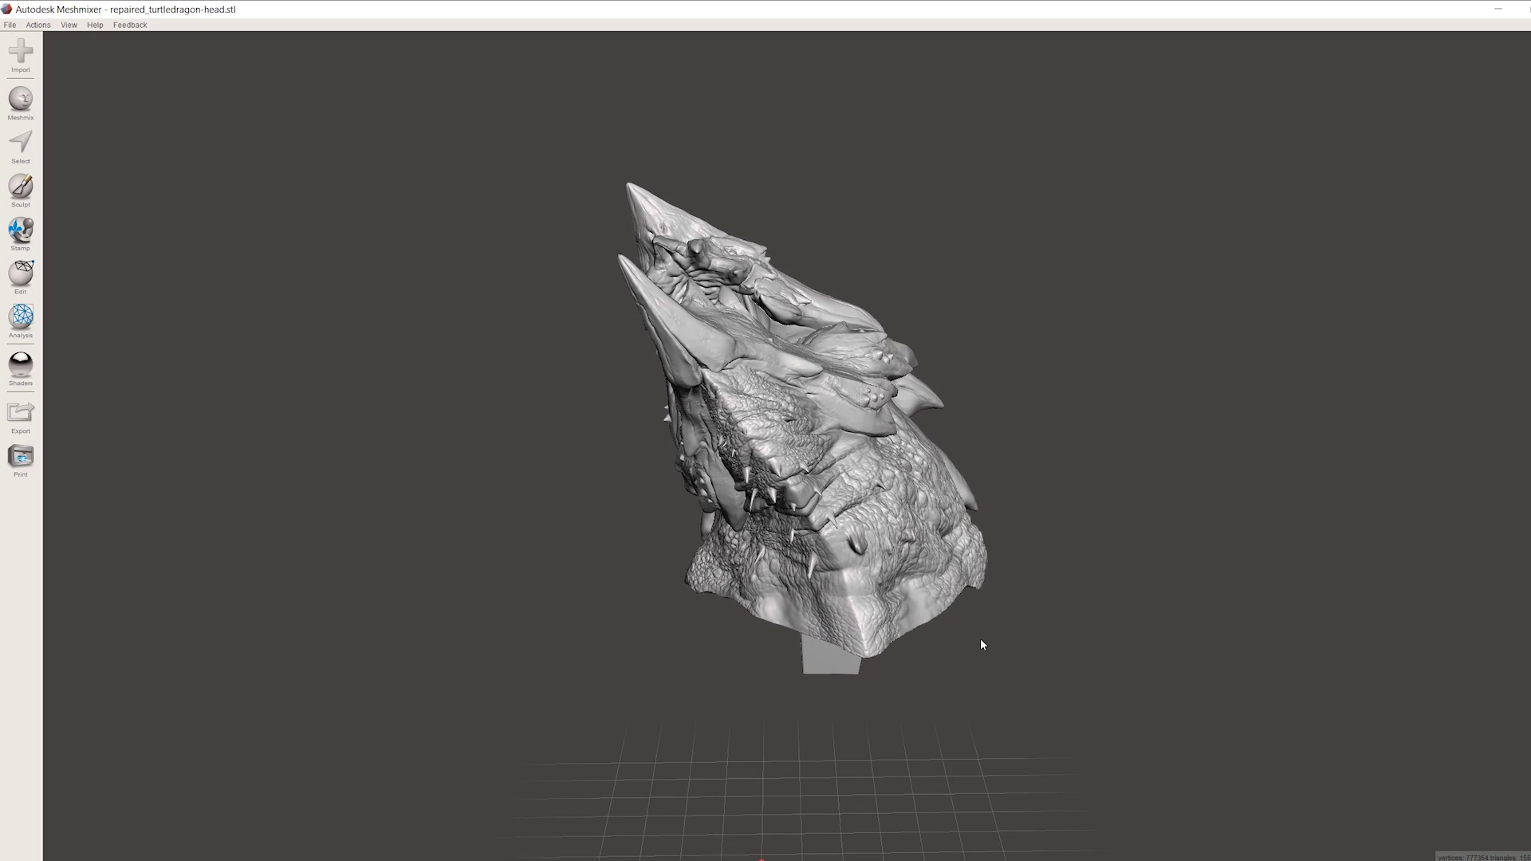
{"action": "right_click_drag", "start_coordinate": [982, 644], "coordinate": [308, 622]}
{"action": "right_click_drag", "start_coordinate": [571, 676], "coordinate": [744, 670]}
{"action": "scroll", "coordinate": [744, 708], "scroll_direction": "up", "scroll_amount": 5}
{"action": "right_click_drag", "start_coordinate": [536, 708], "coordinate": [710, 654]}
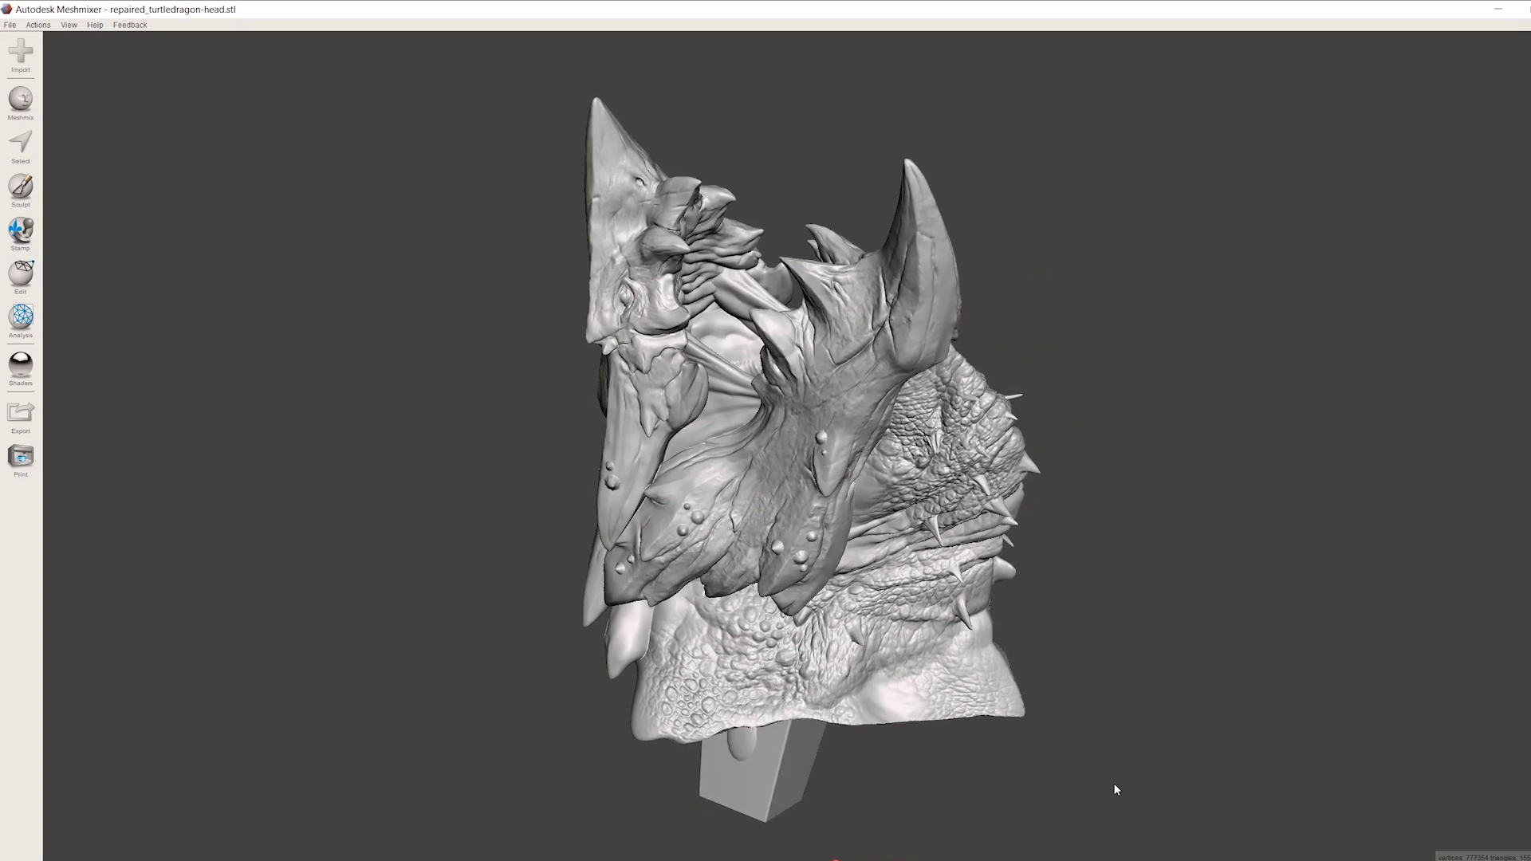
{"action": "right_click_drag", "start_coordinate": [1116, 789], "coordinate": [1333, 612]}
{"action": "right_click_drag", "start_coordinate": [1030, 509], "coordinate": [875, 613]}
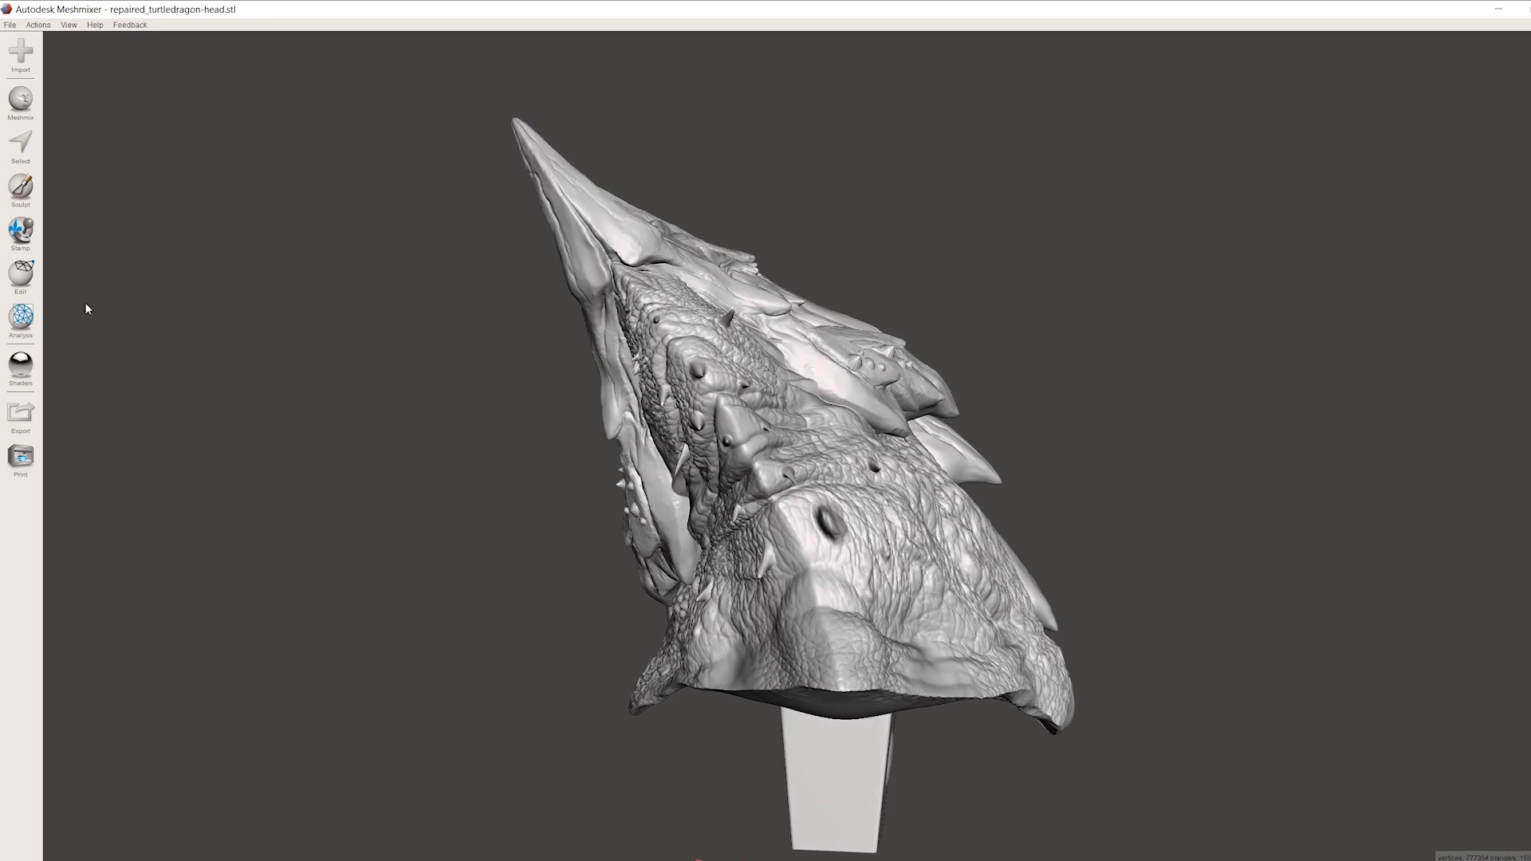
Step: Rotate the head to about -159.9° X, -25.2° Y, 150.85° Z, spike up, and accept
{"action": "left_click", "coordinate": [22, 275]}
{"action": "left_click", "coordinate": [88, 72]}
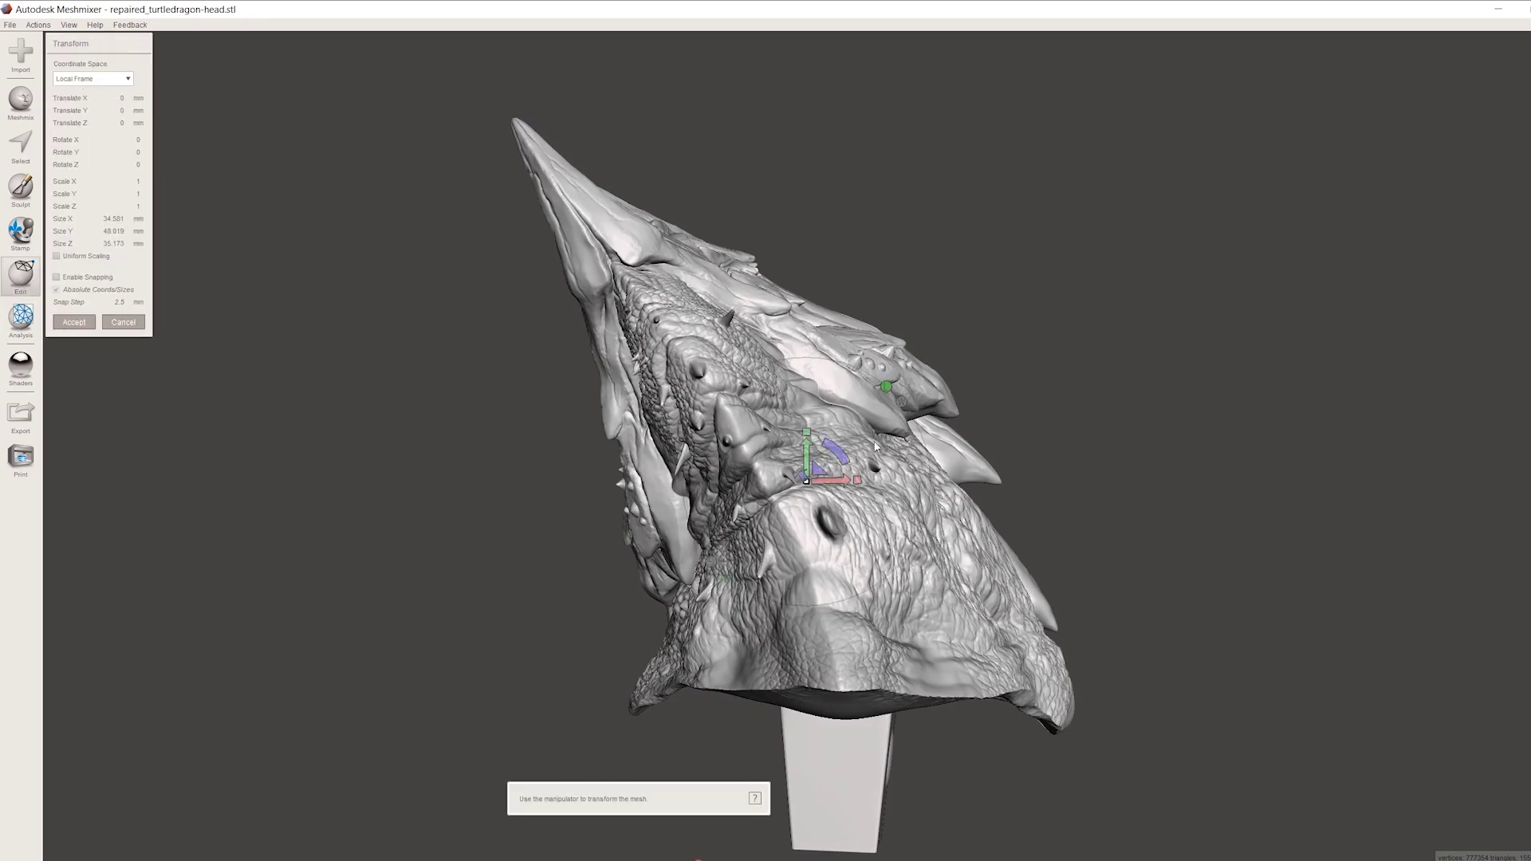
{"action": "left_click_drag", "start_coordinate": [834, 451], "coordinate": [823, 747]}
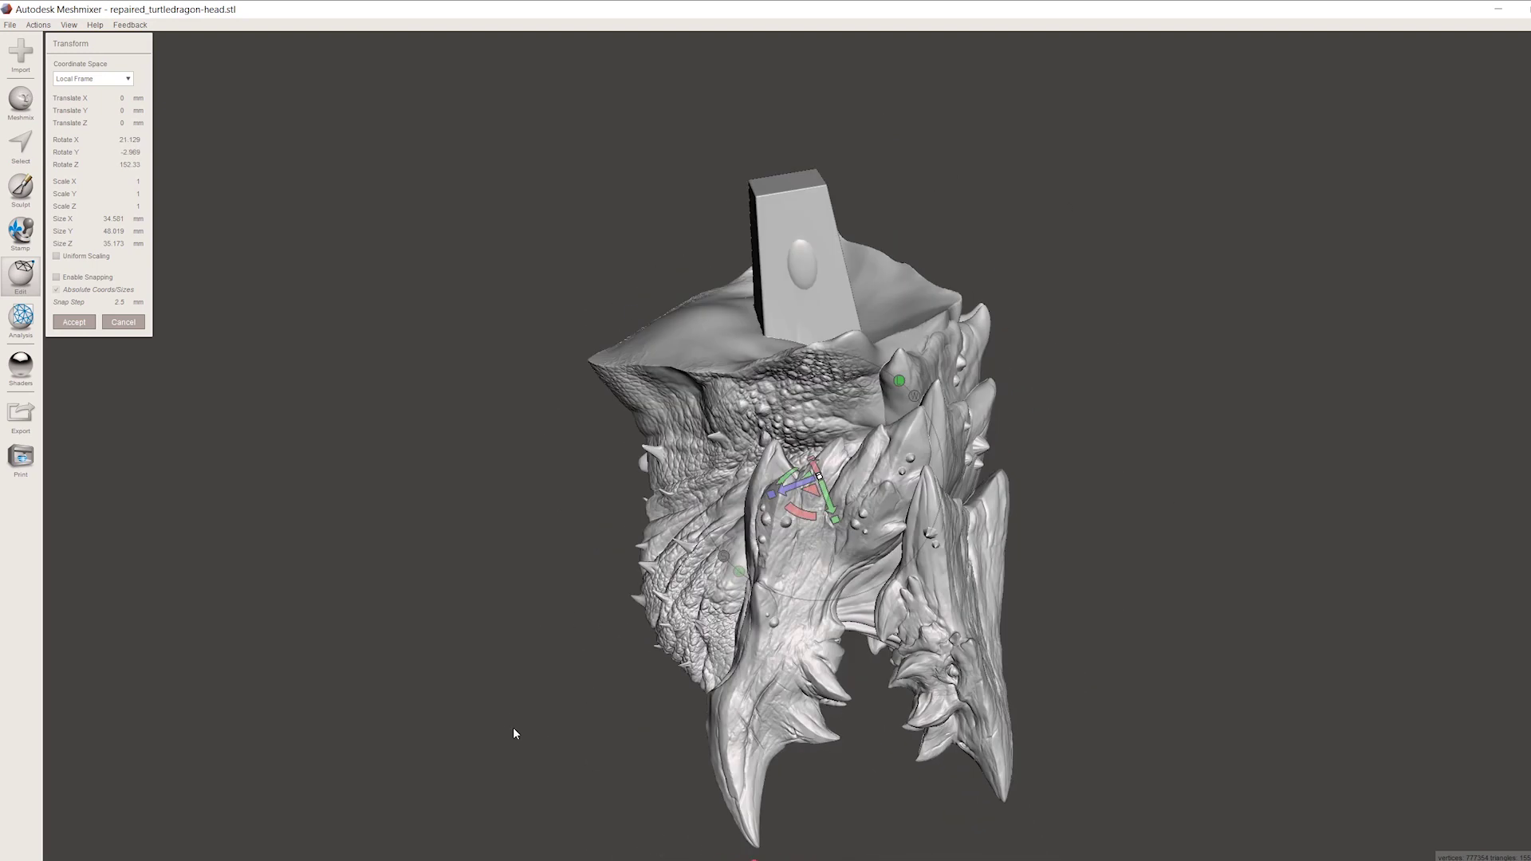
{"action": "right_click_drag", "start_coordinate": [513, 727], "coordinate": [671, 703]}
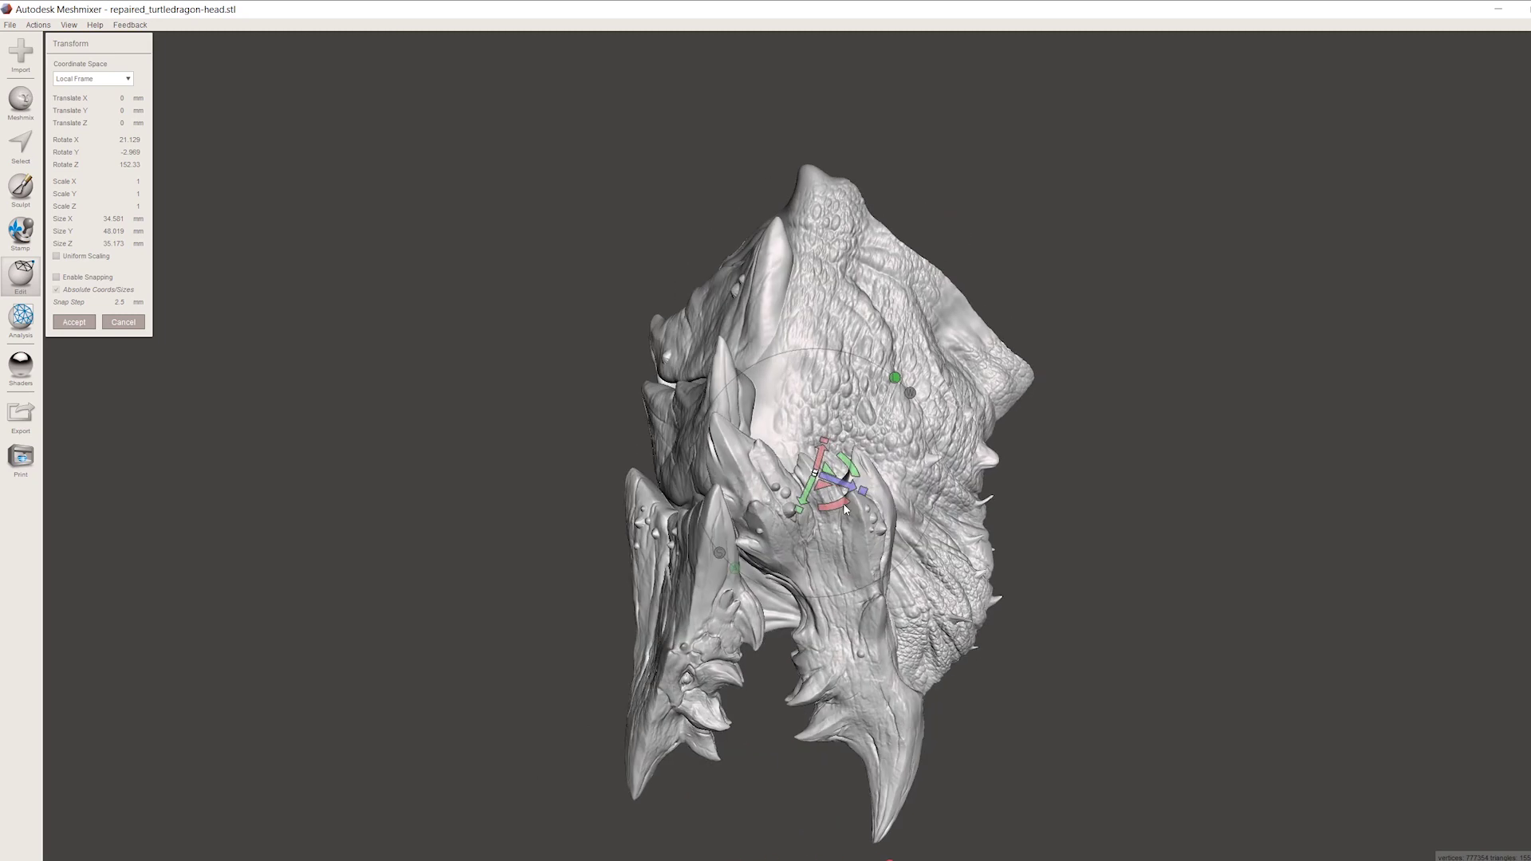
{"action": "left_click_drag", "start_coordinate": [843, 504], "coordinate": [869, 447]}
{"action": "right_click_drag", "start_coordinate": [869, 446], "coordinate": [742, 309]}
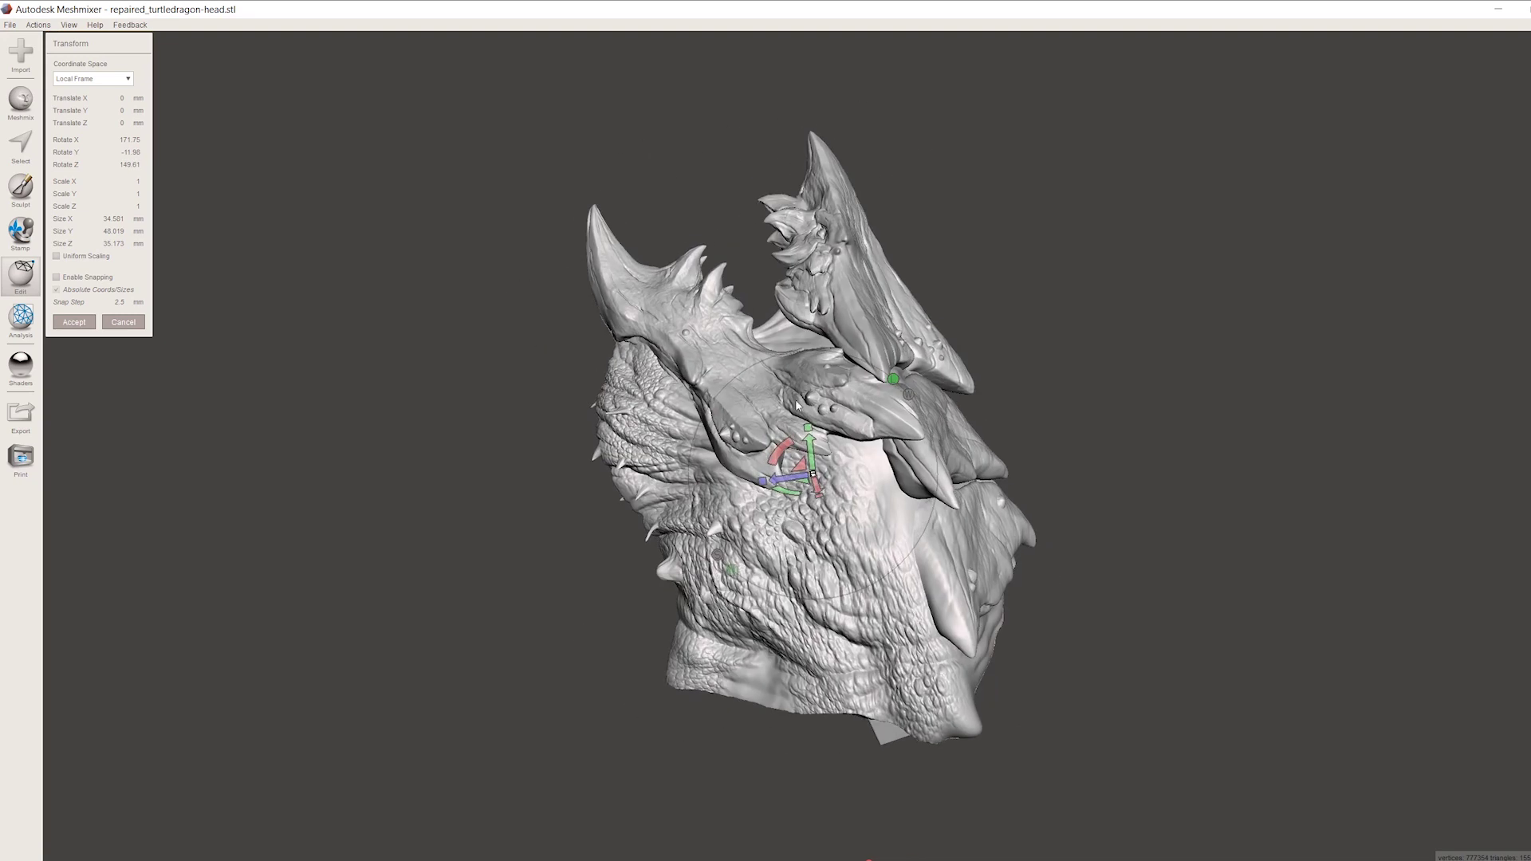
{"action": "left_click_drag", "start_coordinate": [796, 405], "coordinate": [915, 584]}
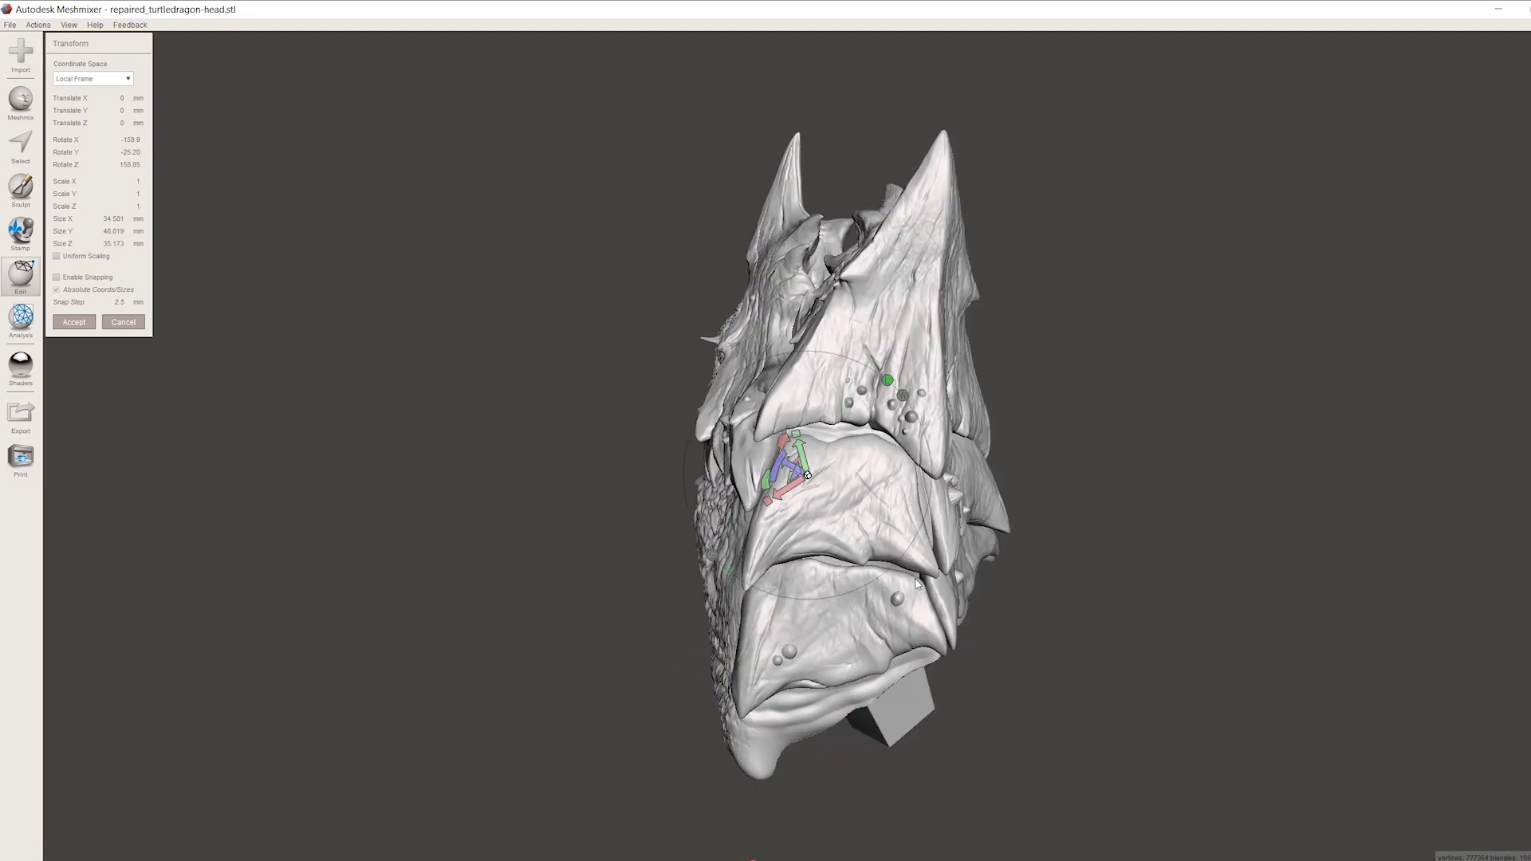
{"action": "right_click_drag", "start_coordinate": [915, 584], "coordinate": [1244, 662]}
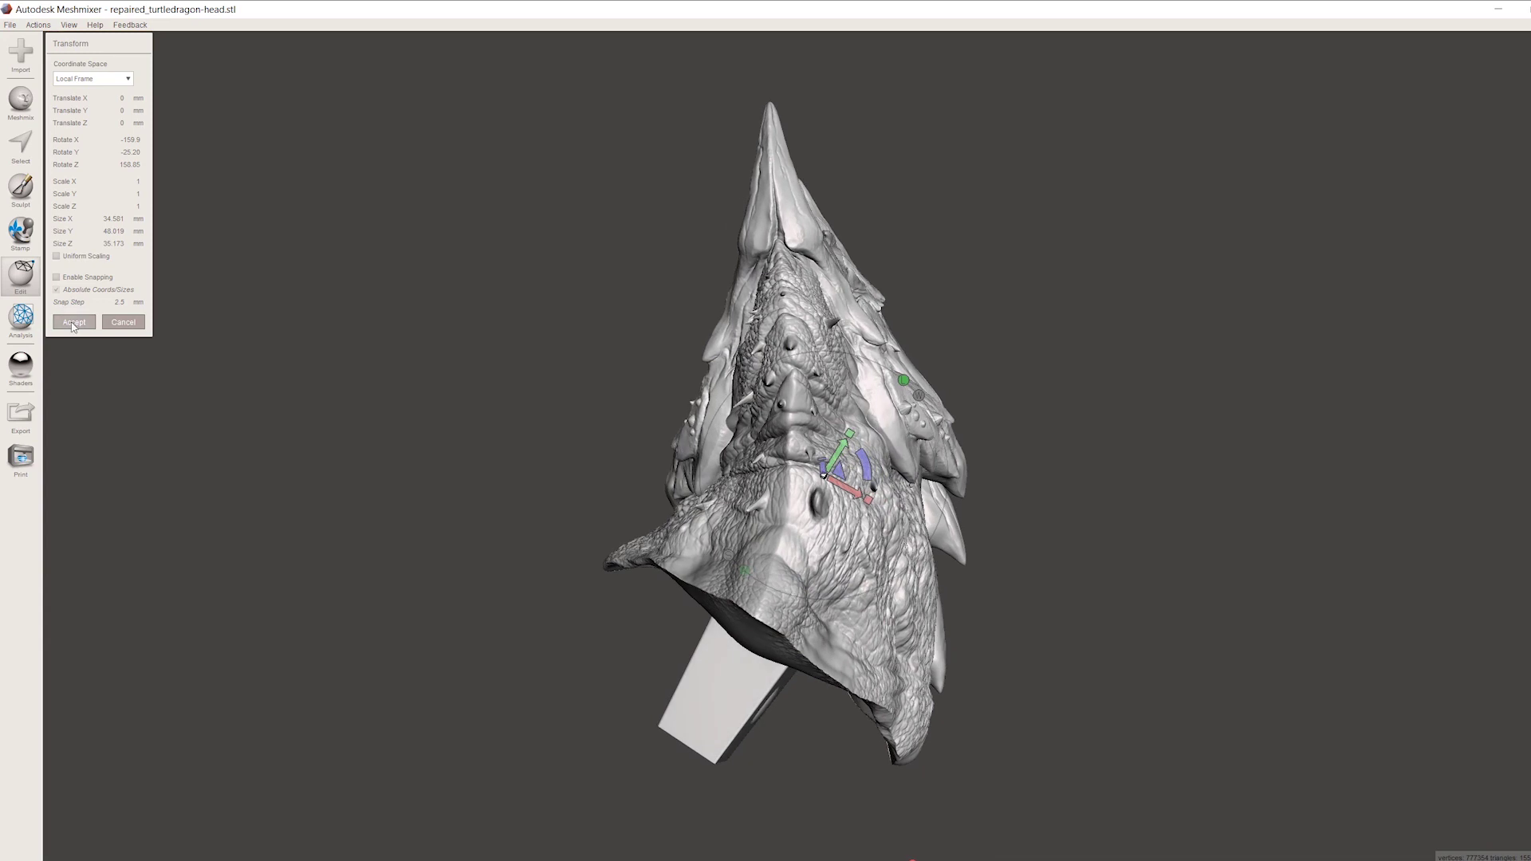
{"action": "left_click", "coordinate": [74, 323]}
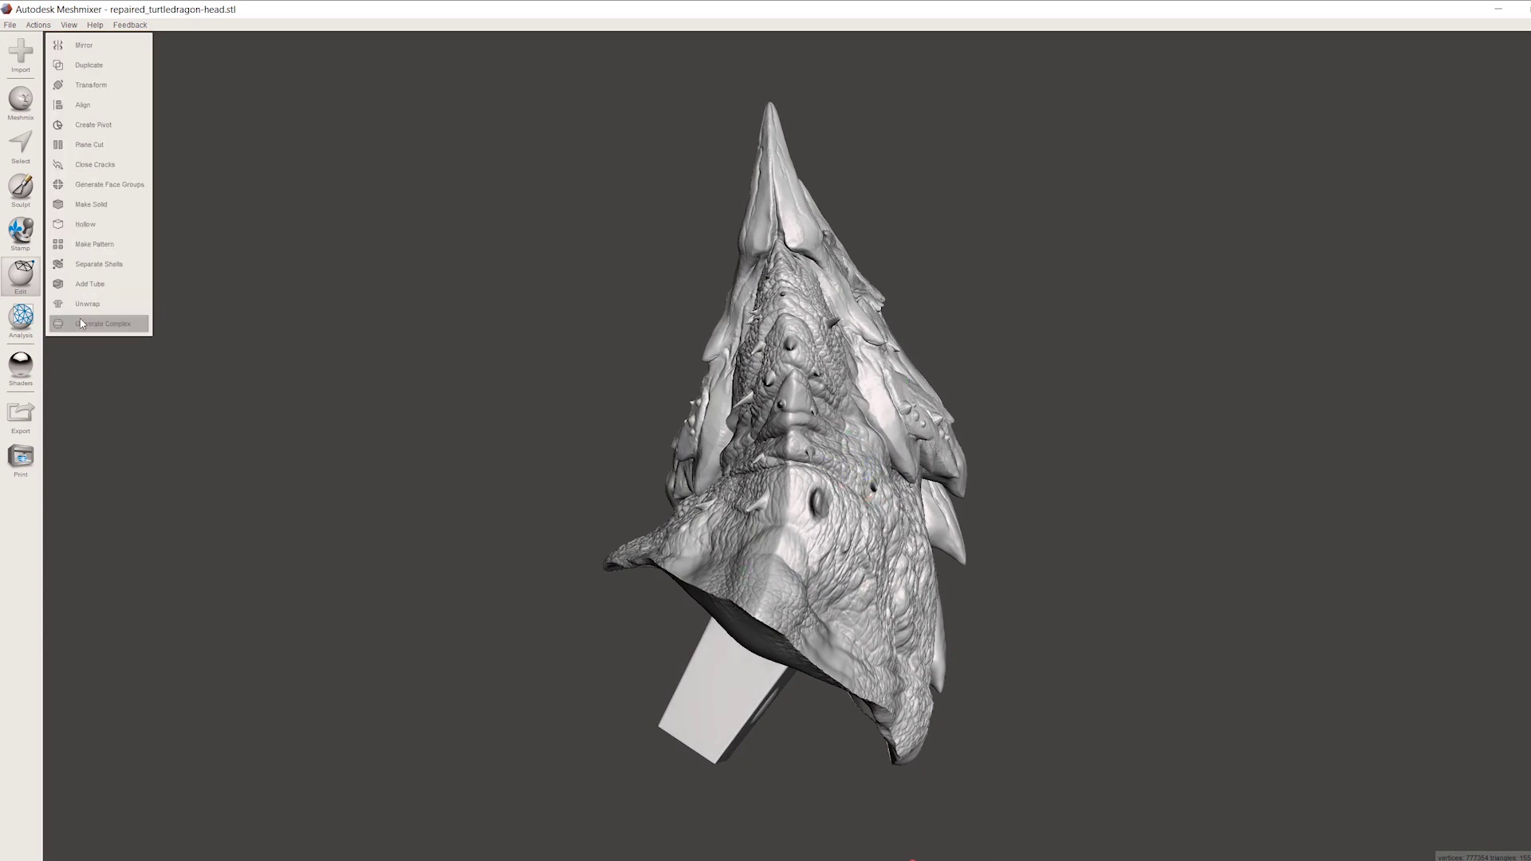
Step: Hollow the dragon head and generate two drain holes in it
{"action": "left_click", "coordinate": [86, 224]}
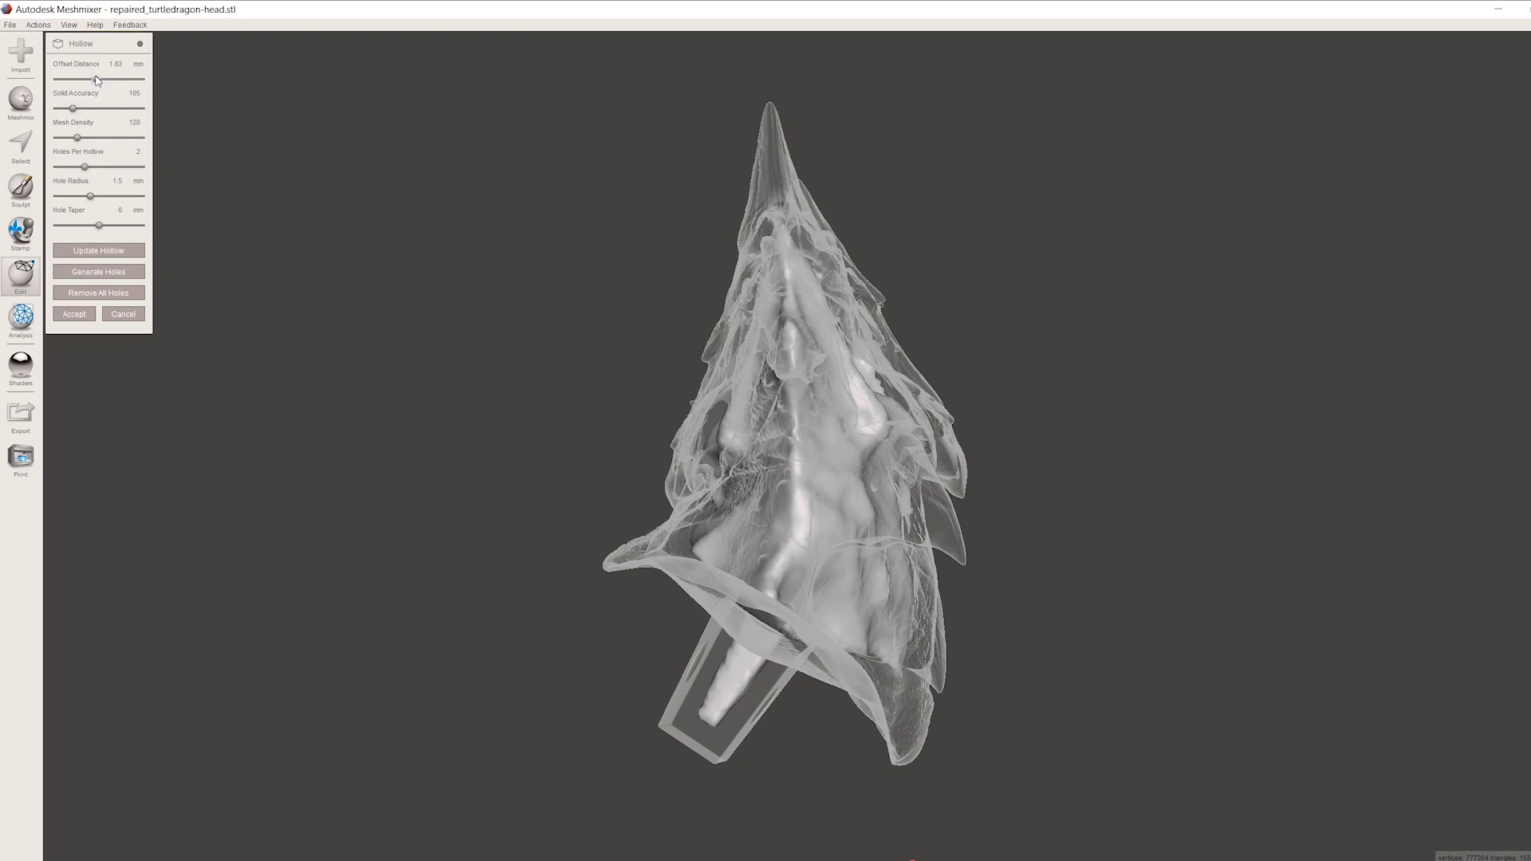
{"action": "left_click", "coordinate": [114, 252]}
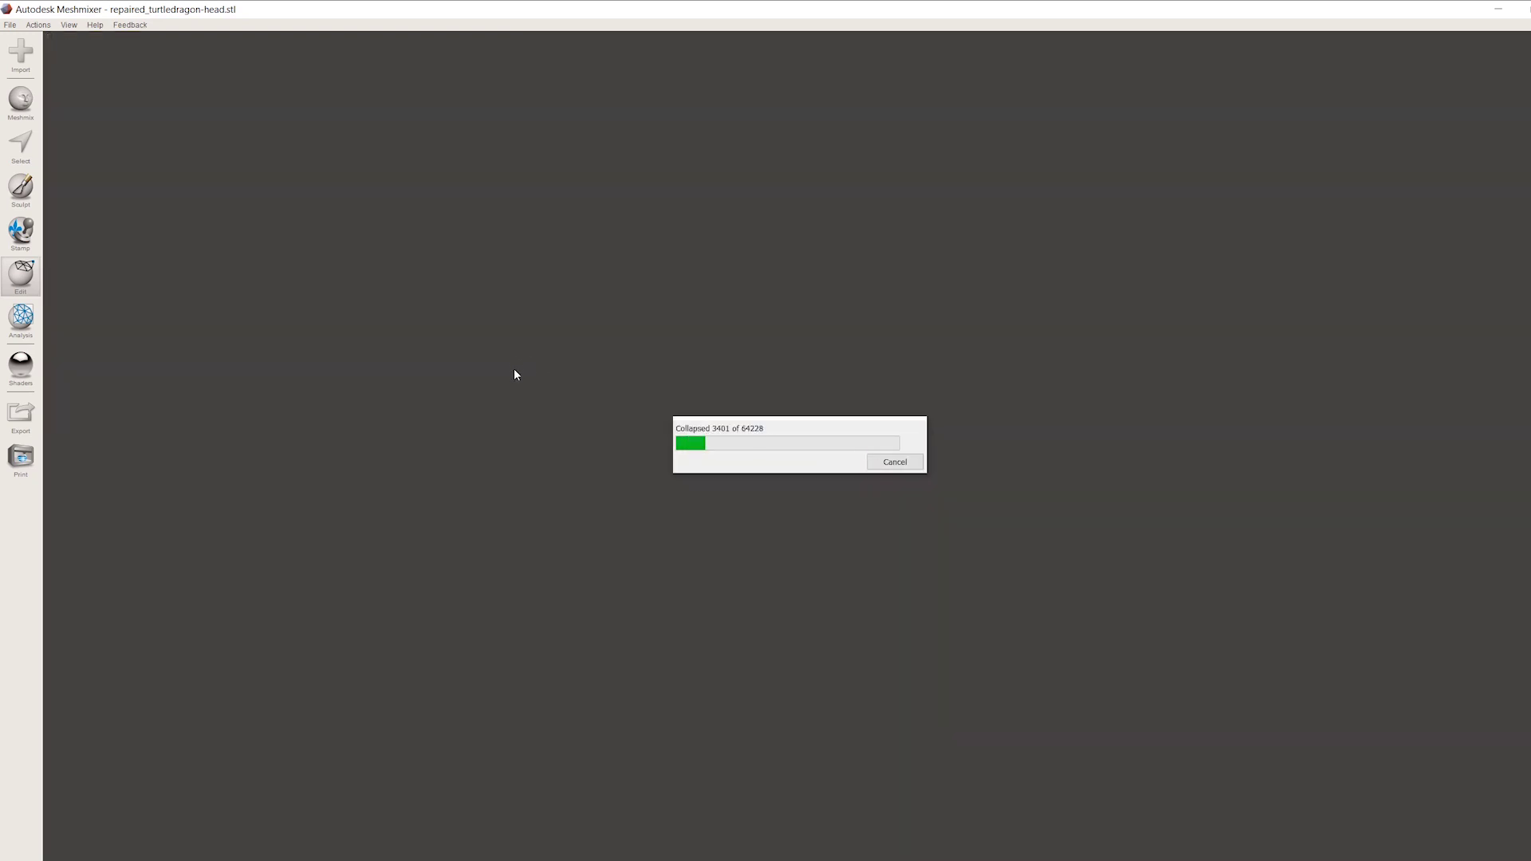
{"action": "right_click_drag", "start_coordinate": [576, 481], "coordinate": [653, 550]}
{"action": "left_click", "coordinate": [91, 271]}
{"action": "right_click_drag", "start_coordinate": [449, 554], "coordinate": [830, 557]}
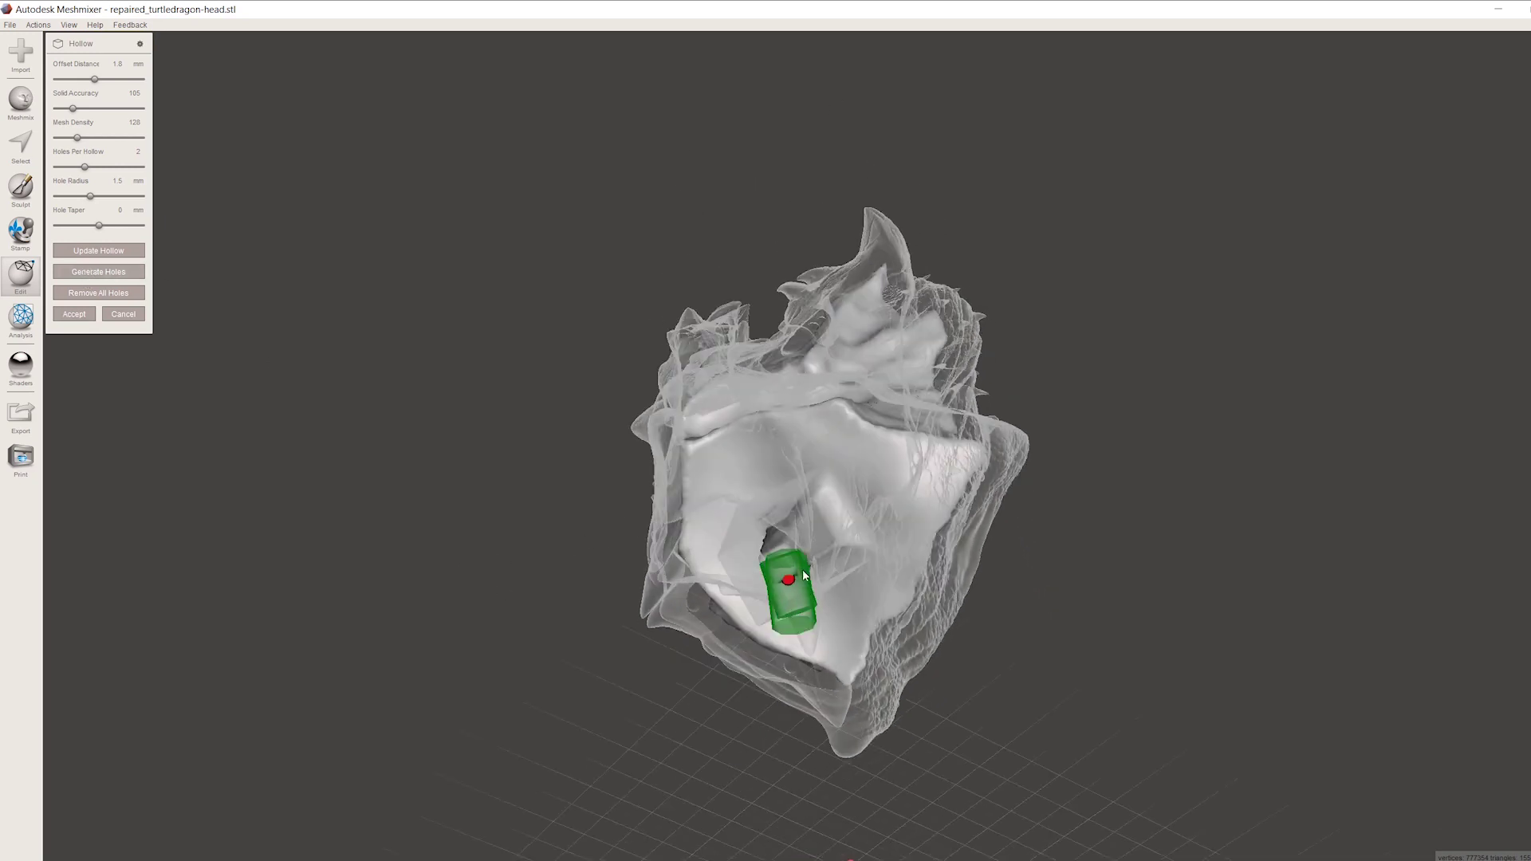
{"action": "right_click_drag", "start_coordinate": [942, 471], "coordinate": [539, 659]}
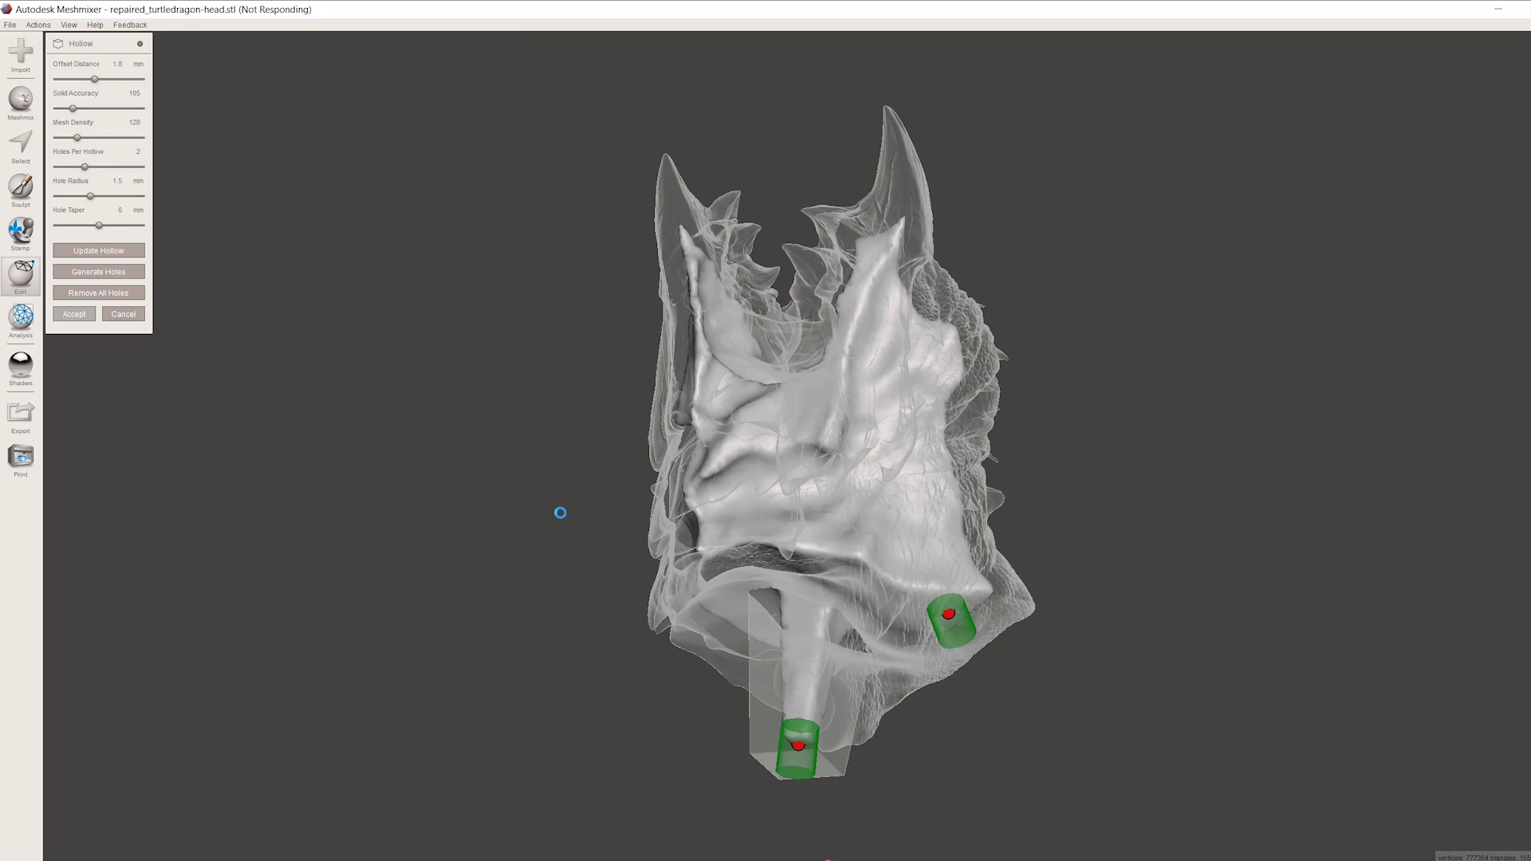
Step: Accept the hollowed head and start a 1.8 mm hollow preview on the half-round base
{"action": "key", "text": "Return"}
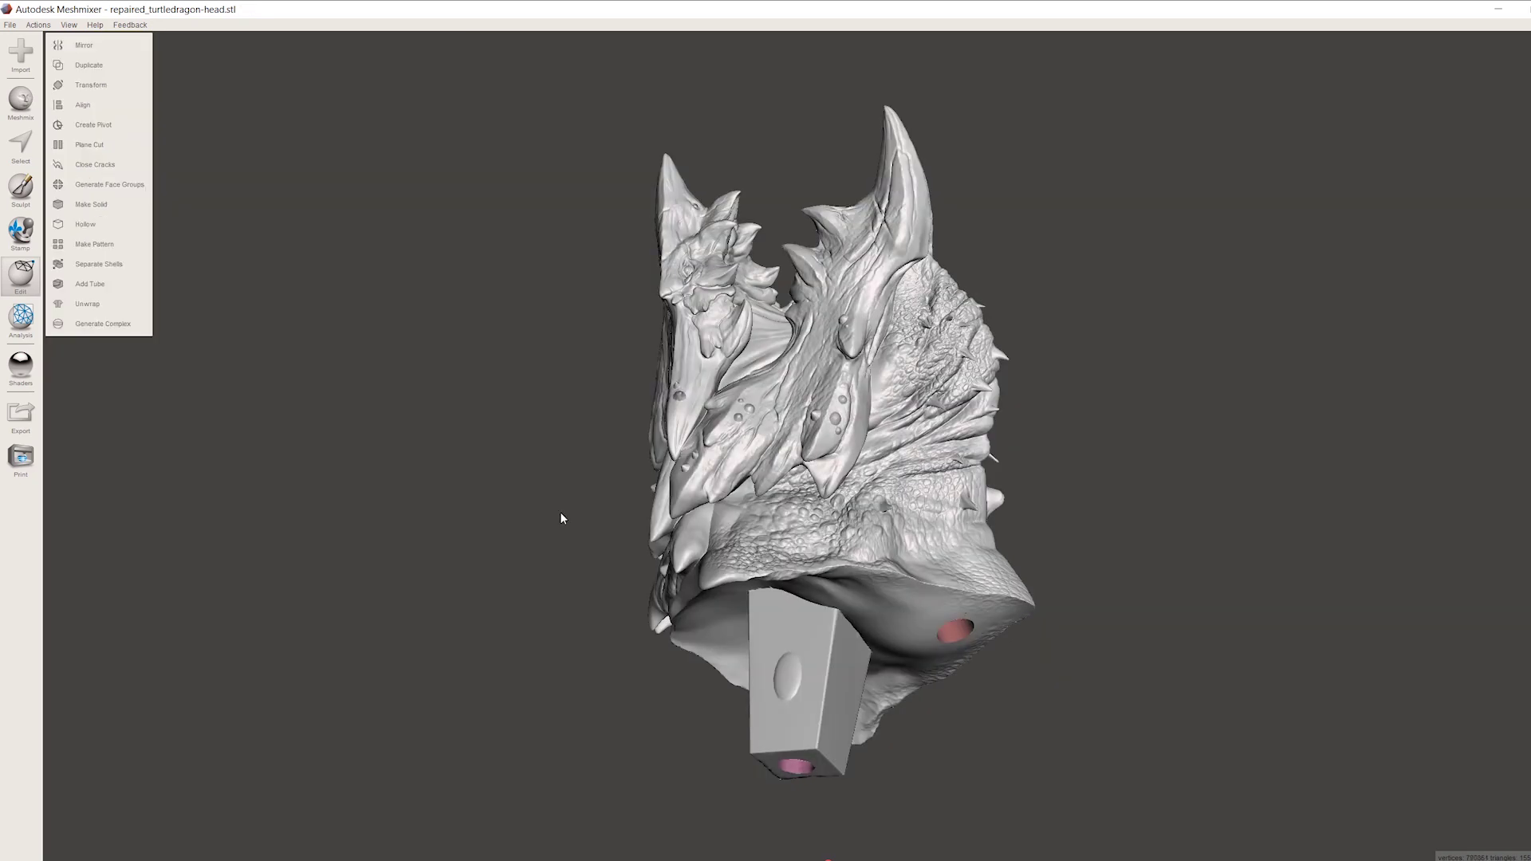
{"action": "right_click_drag", "start_coordinate": [573, 525], "coordinate": [1173, 562]}
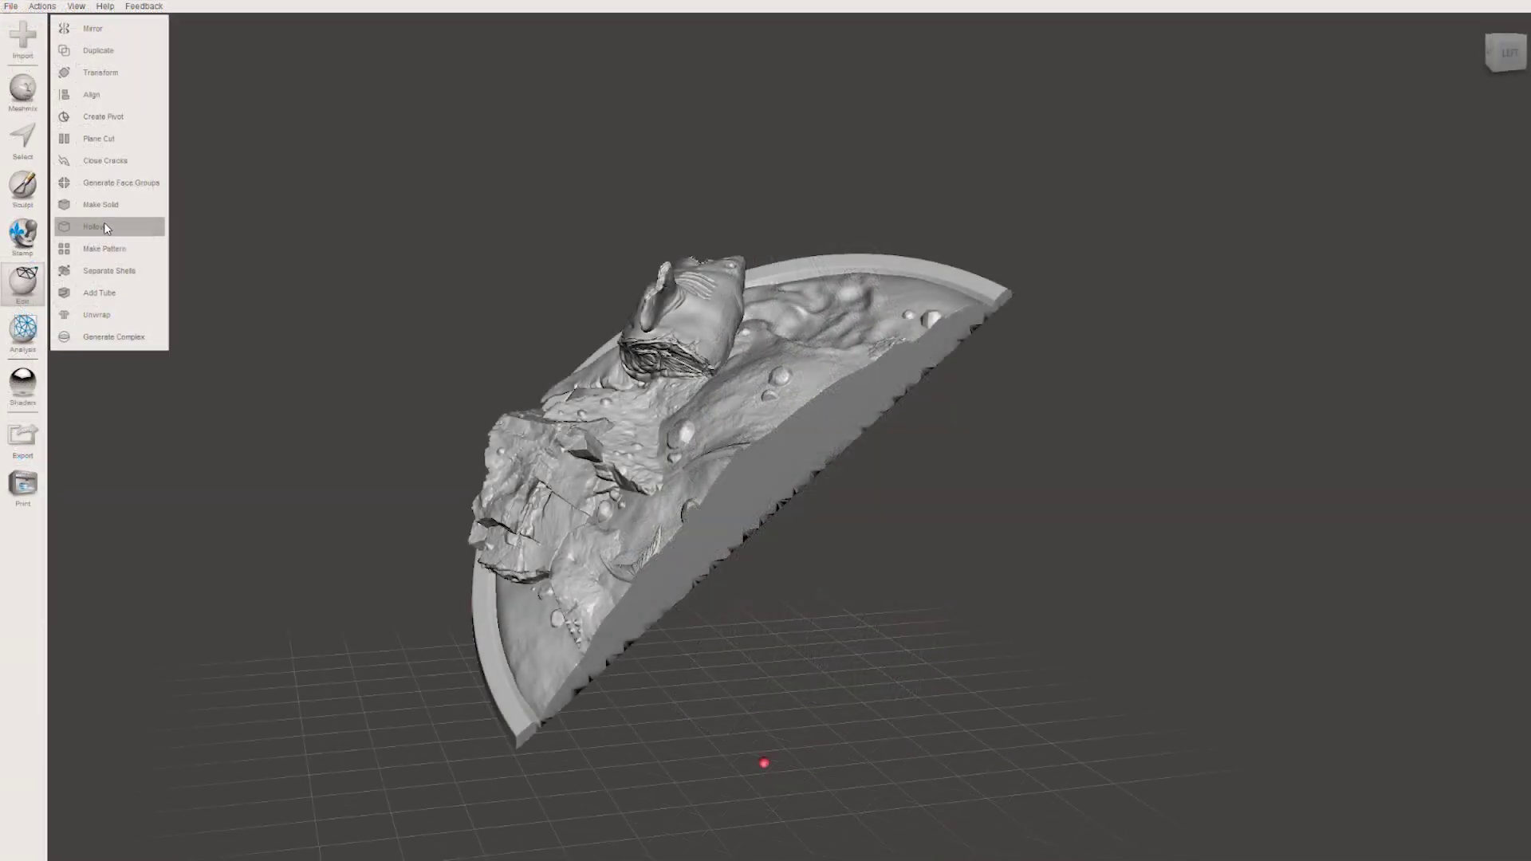
{"action": "left_click", "coordinate": [105, 227]}
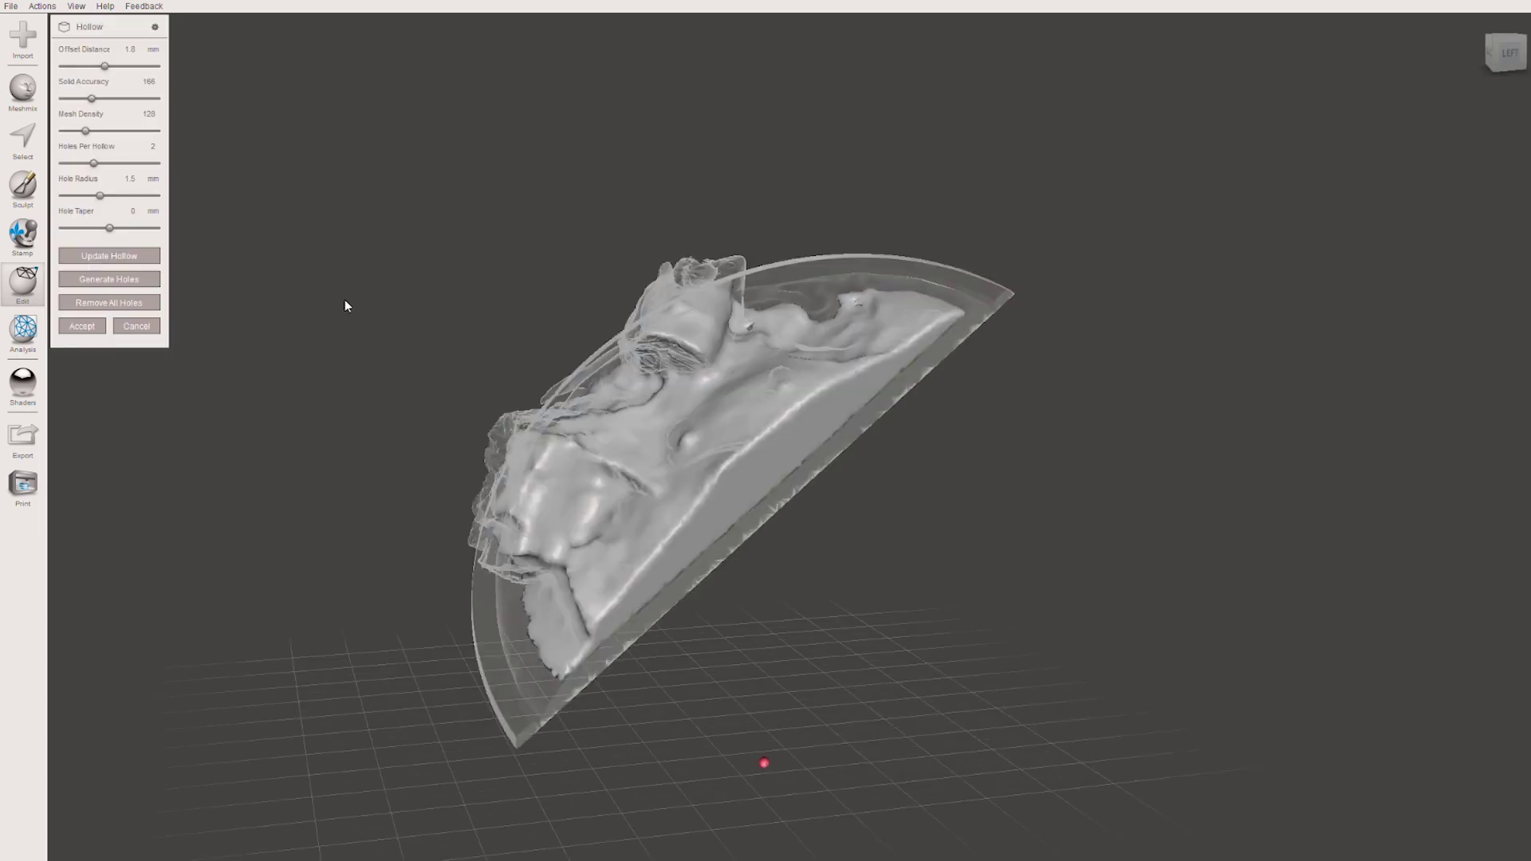
Step: Add two 1.5 mm drain holes along the flat edge of the 1.8 mm-hollowed base
{"action": "right_click_drag", "start_coordinate": [397, 336], "coordinate": [365, 332]}
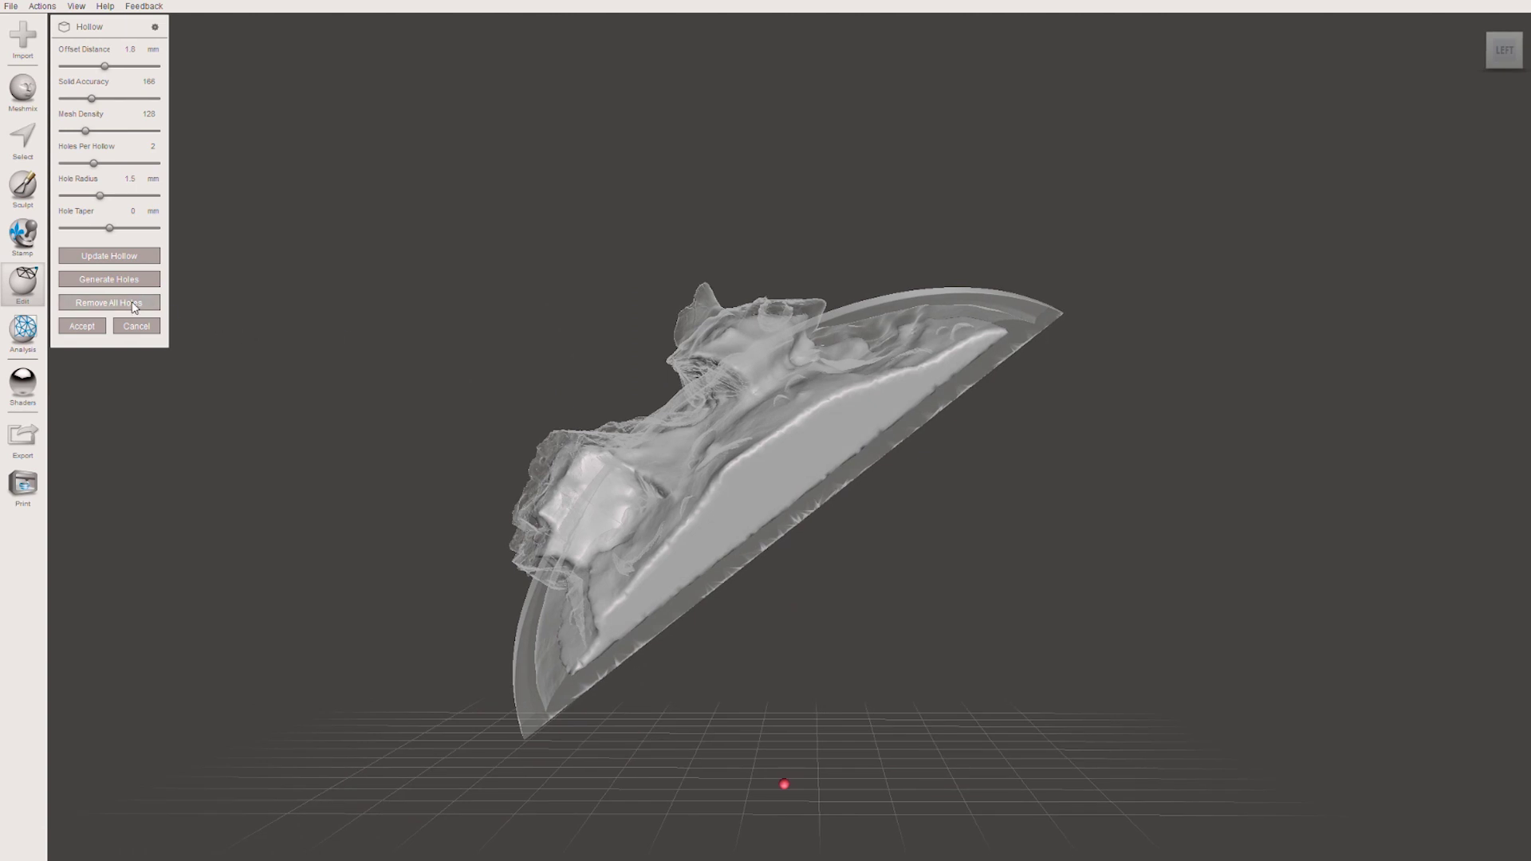
{"action": "left_click", "coordinate": [94, 284]}
{"action": "right_click_drag", "start_coordinate": [406, 488], "coordinate": [524, 565]}
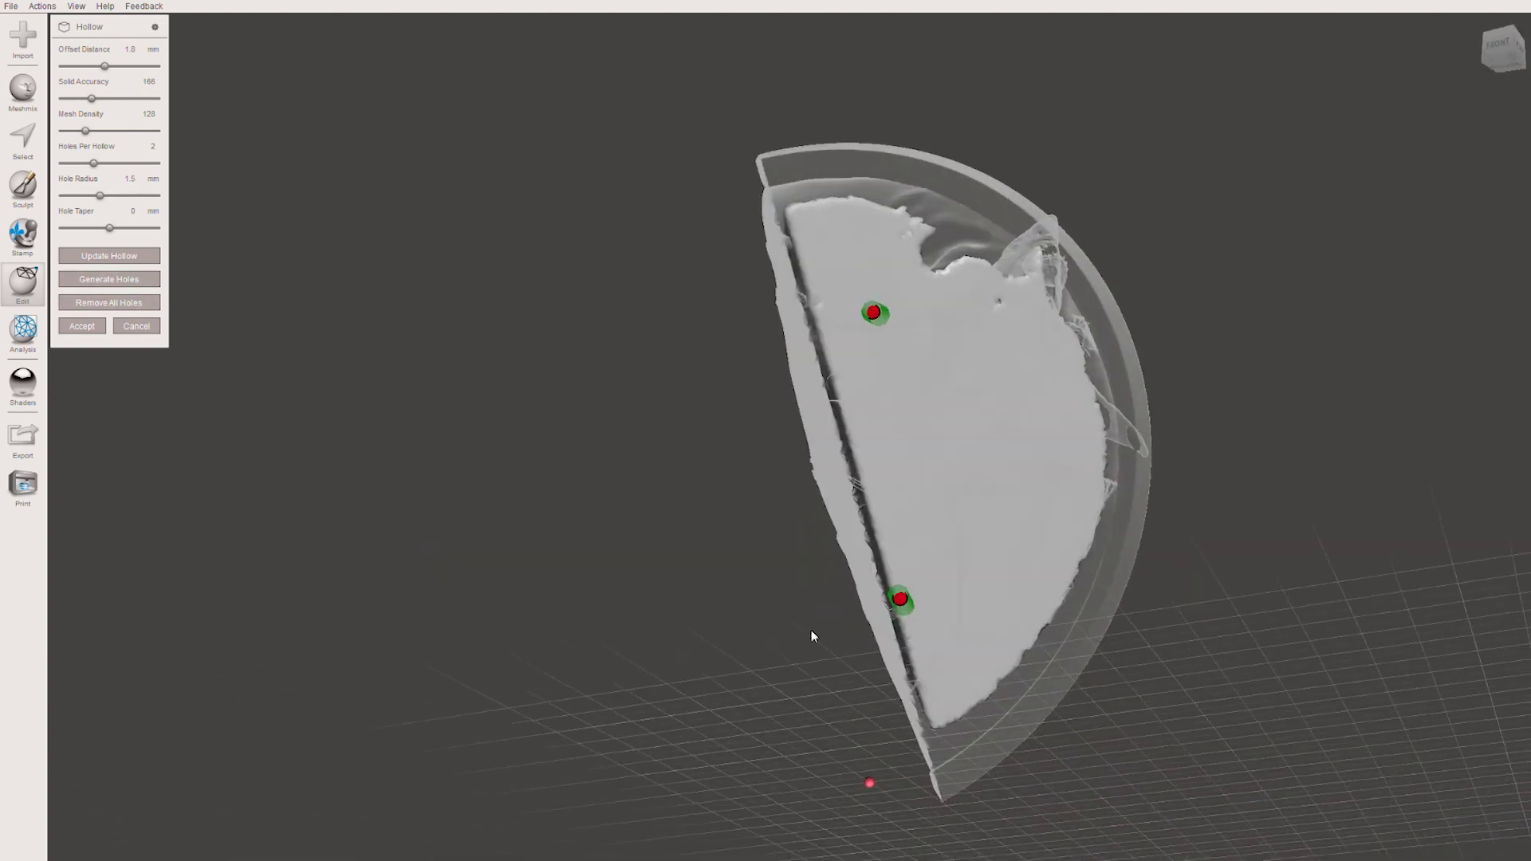
{"action": "right_click_drag", "start_coordinate": [811, 631], "coordinate": [1002, 678]}
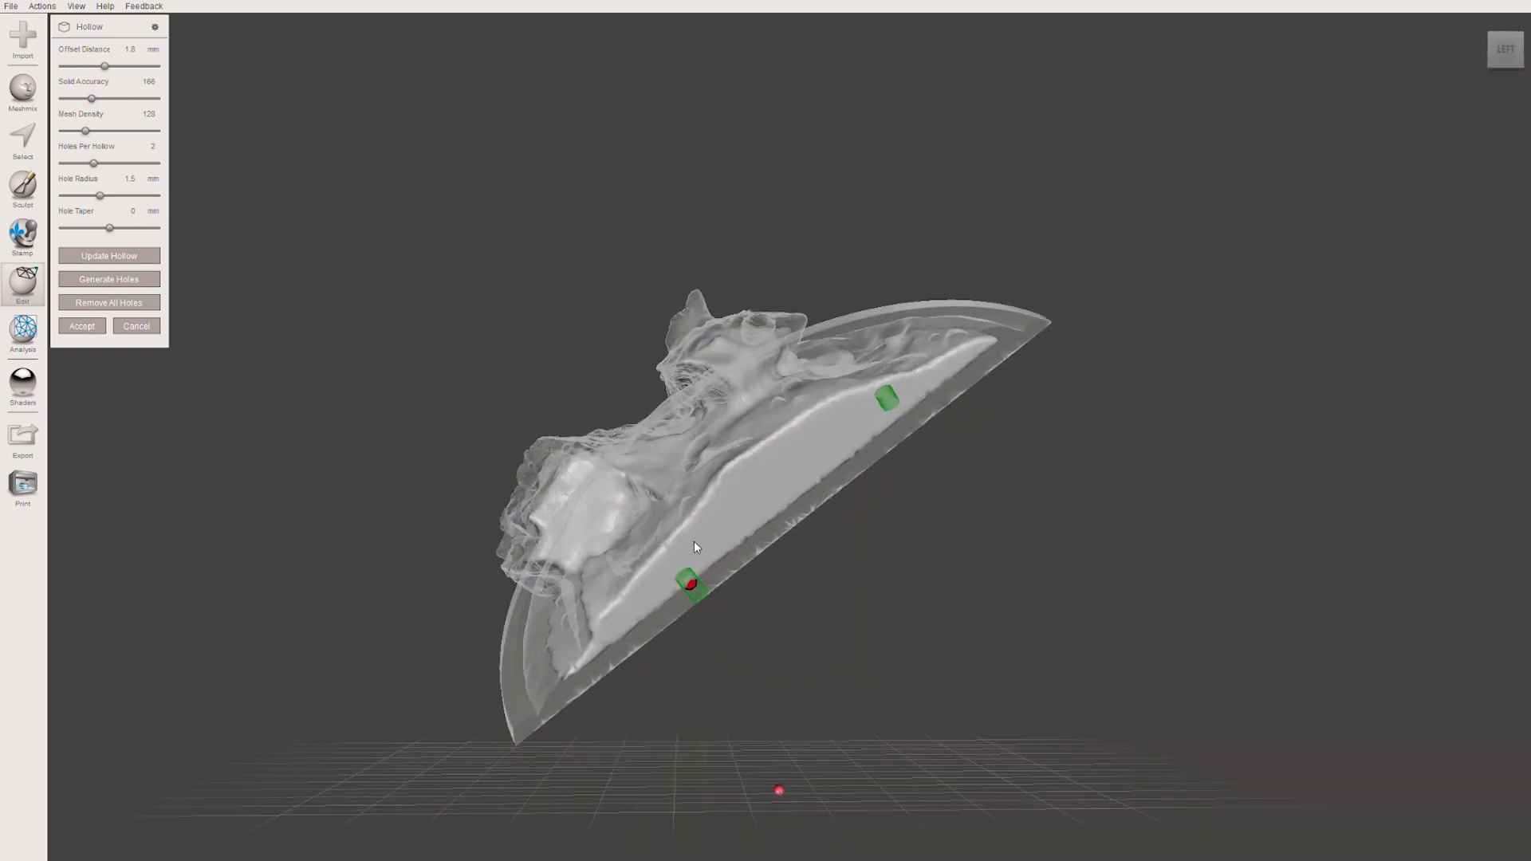
{"action": "right_click_drag", "start_coordinate": [869, 661], "coordinate": [1125, 510]}
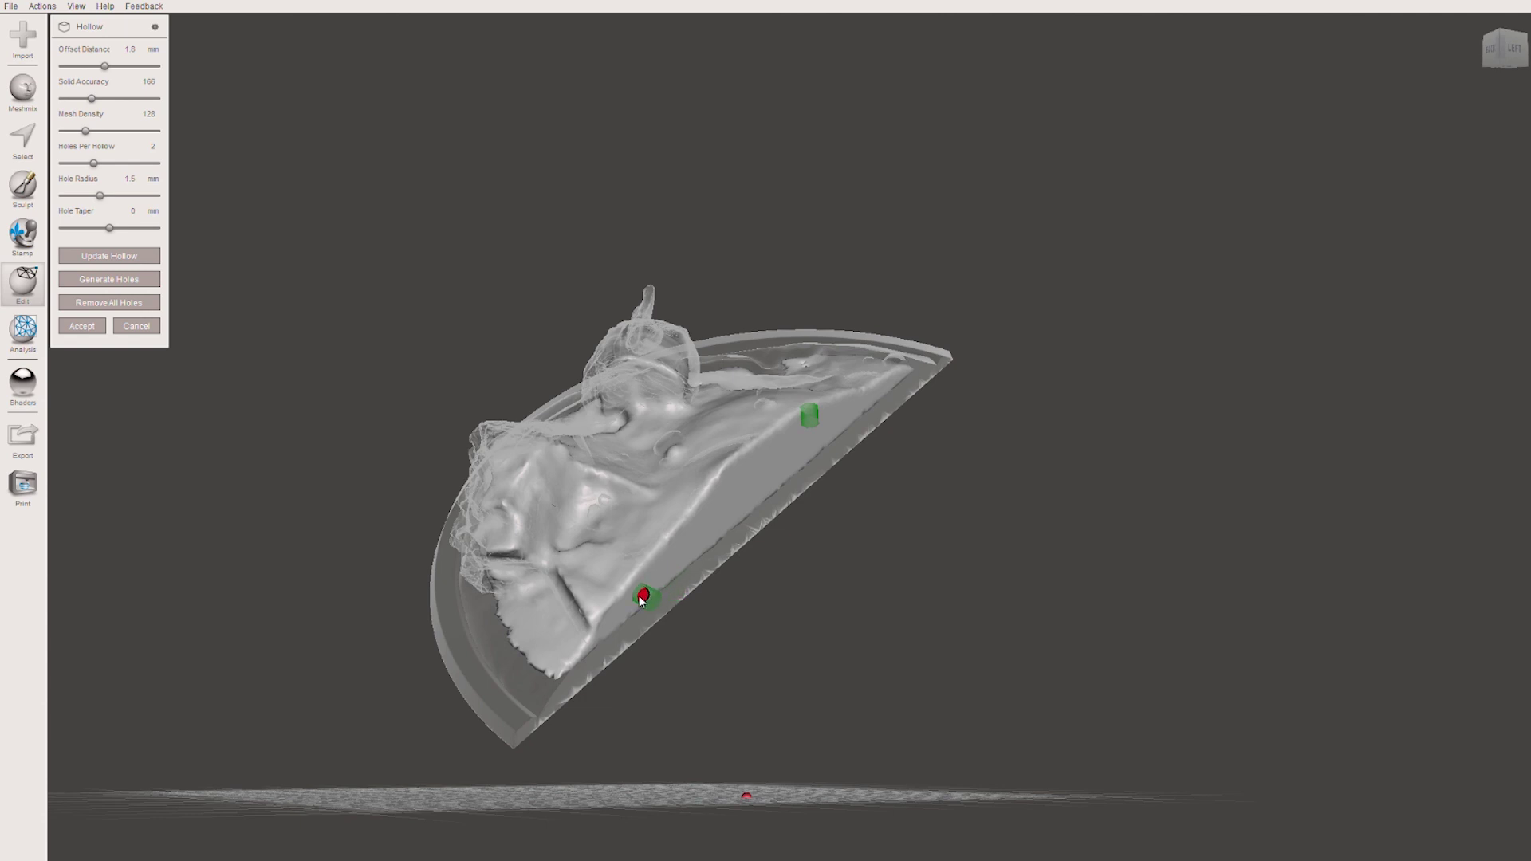
{"action": "right_click_drag", "start_coordinate": [697, 702], "coordinate": [716, 527]}
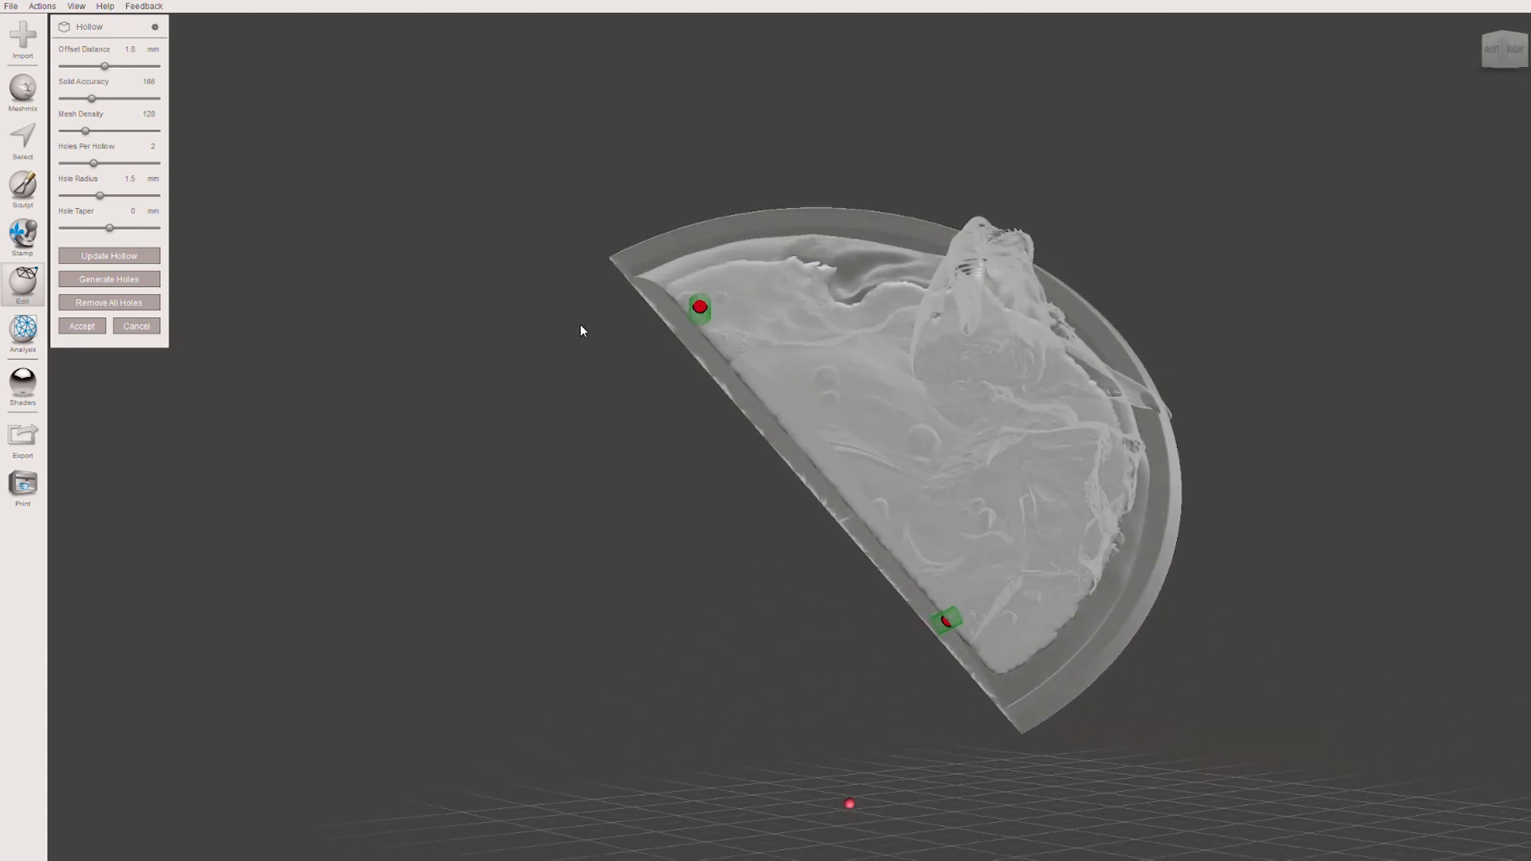
{"action": "right_click_drag", "start_coordinate": [581, 330], "coordinate": [1009, 352]}
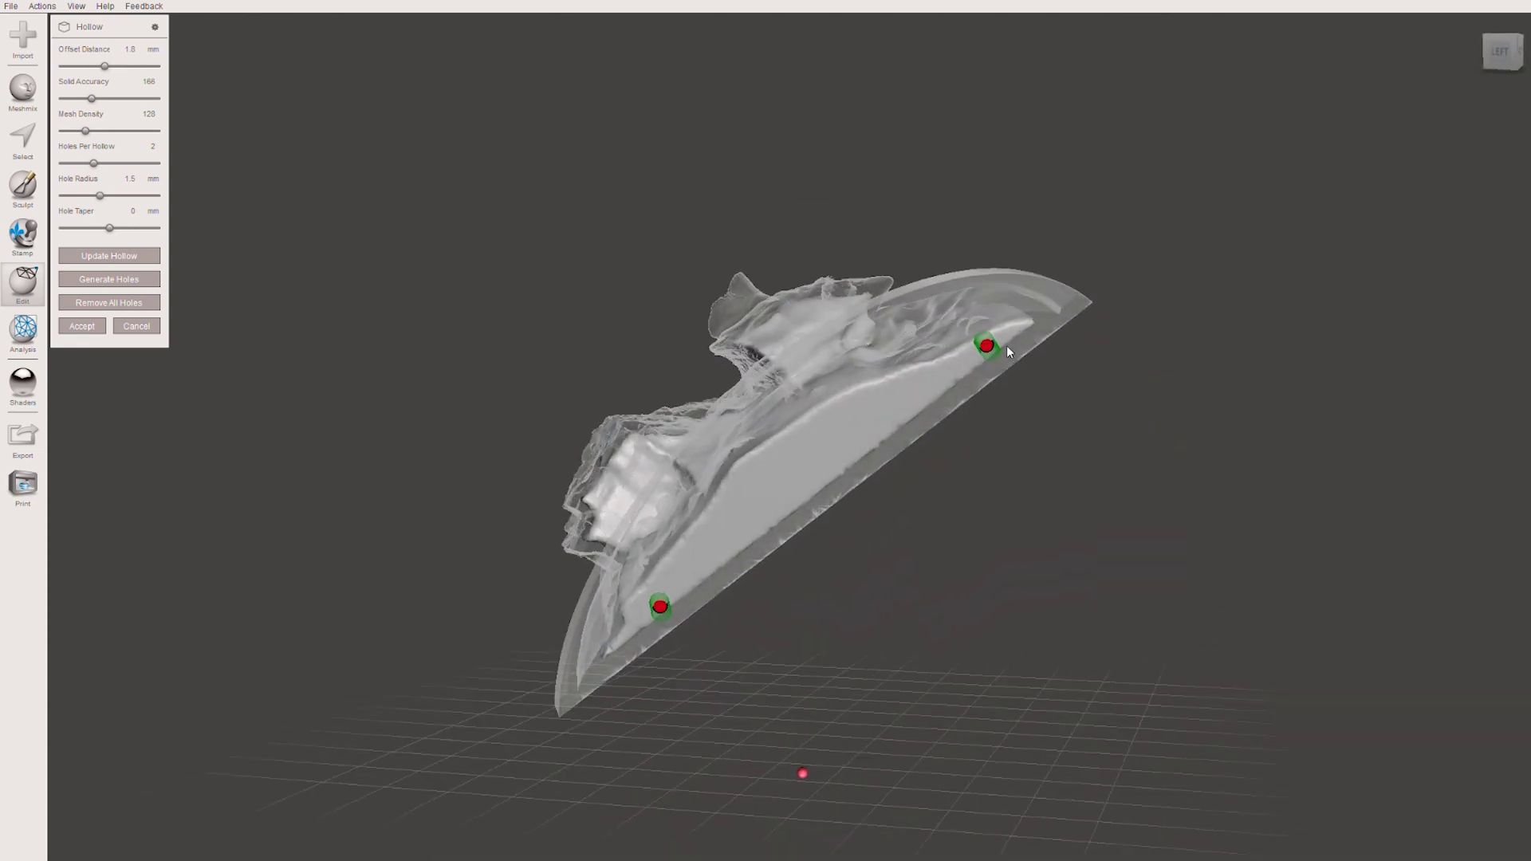
{"action": "right_click_drag", "start_coordinate": [1052, 438], "coordinate": [606, 516]}
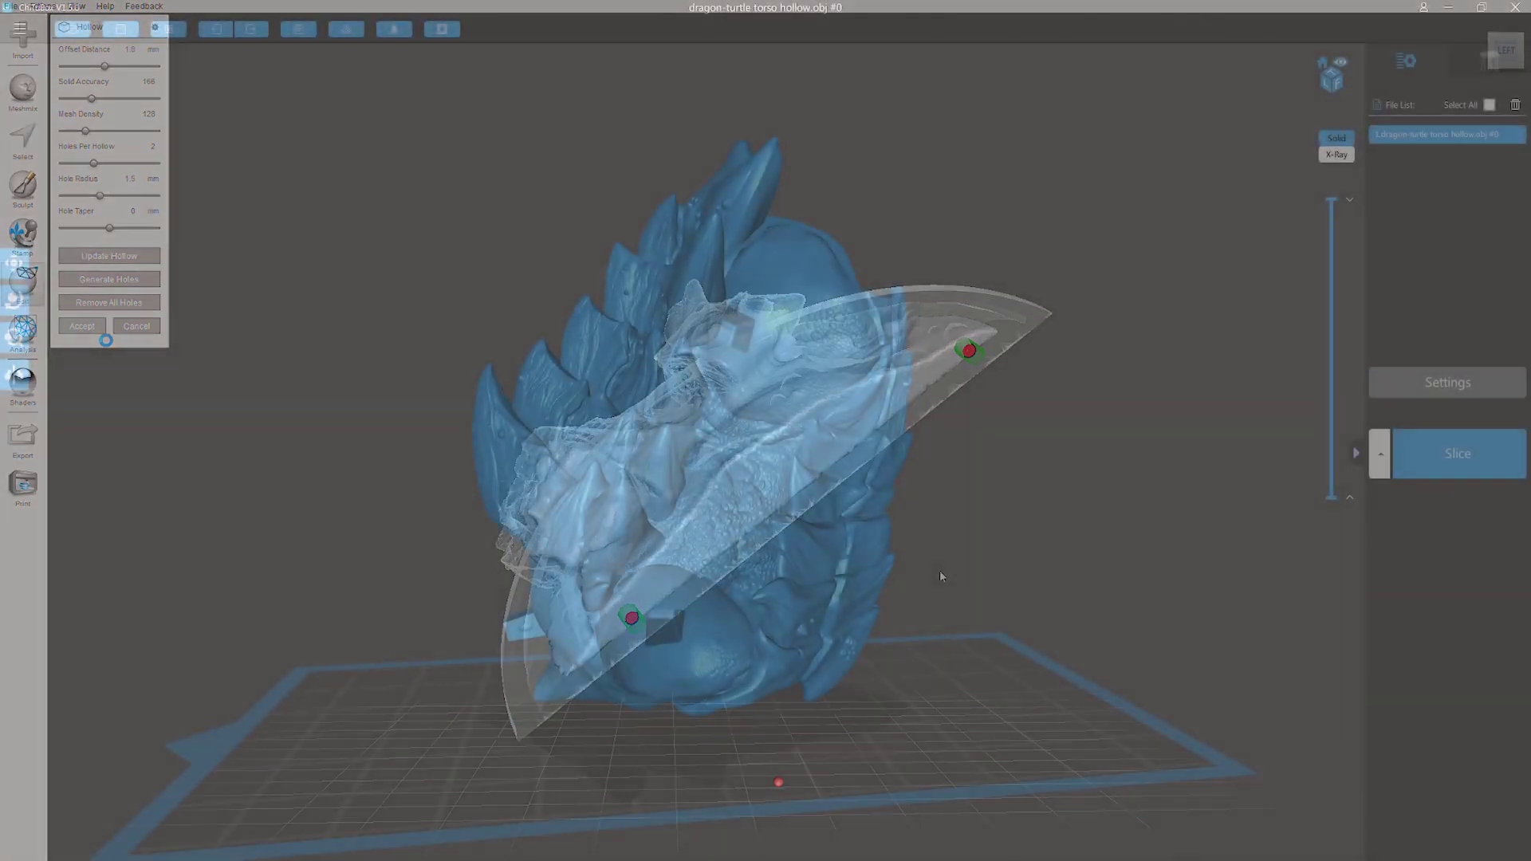
Step: Raise dragon-turtle torso hollow.obj 6 mm above the build plate for supports
{"action": "left_click_drag", "start_coordinate": [939, 571], "coordinate": [472, 621]}
{"action": "left_click", "coordinate": [16, 264]}
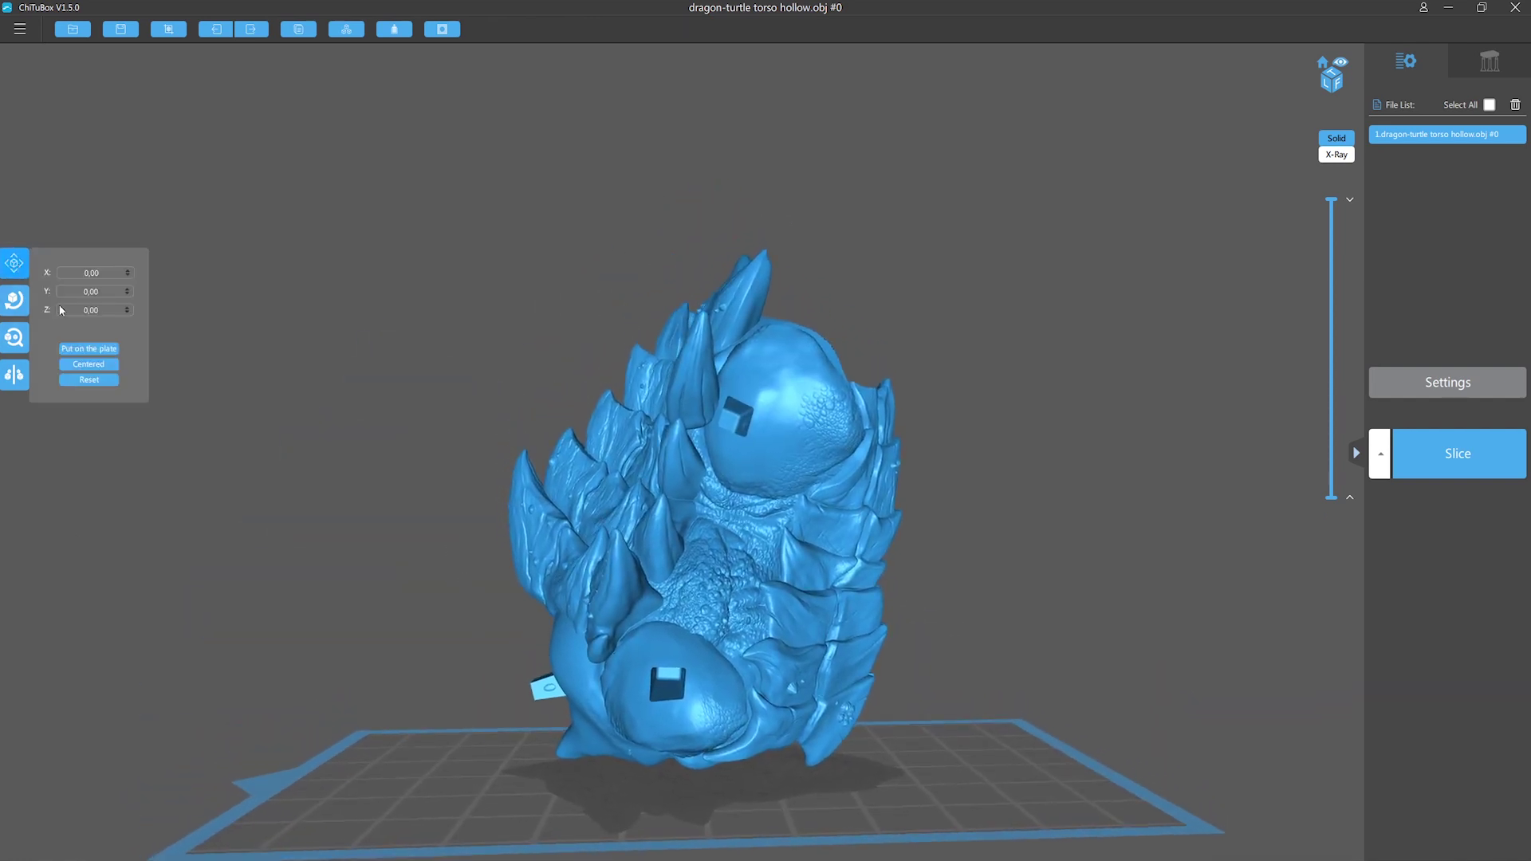
{"action": "left_click", "coordinate": [126, 309]}
{"action": "left_click_drag", "start_coordinate": [361, 566], "coordinate": [399, 574]}
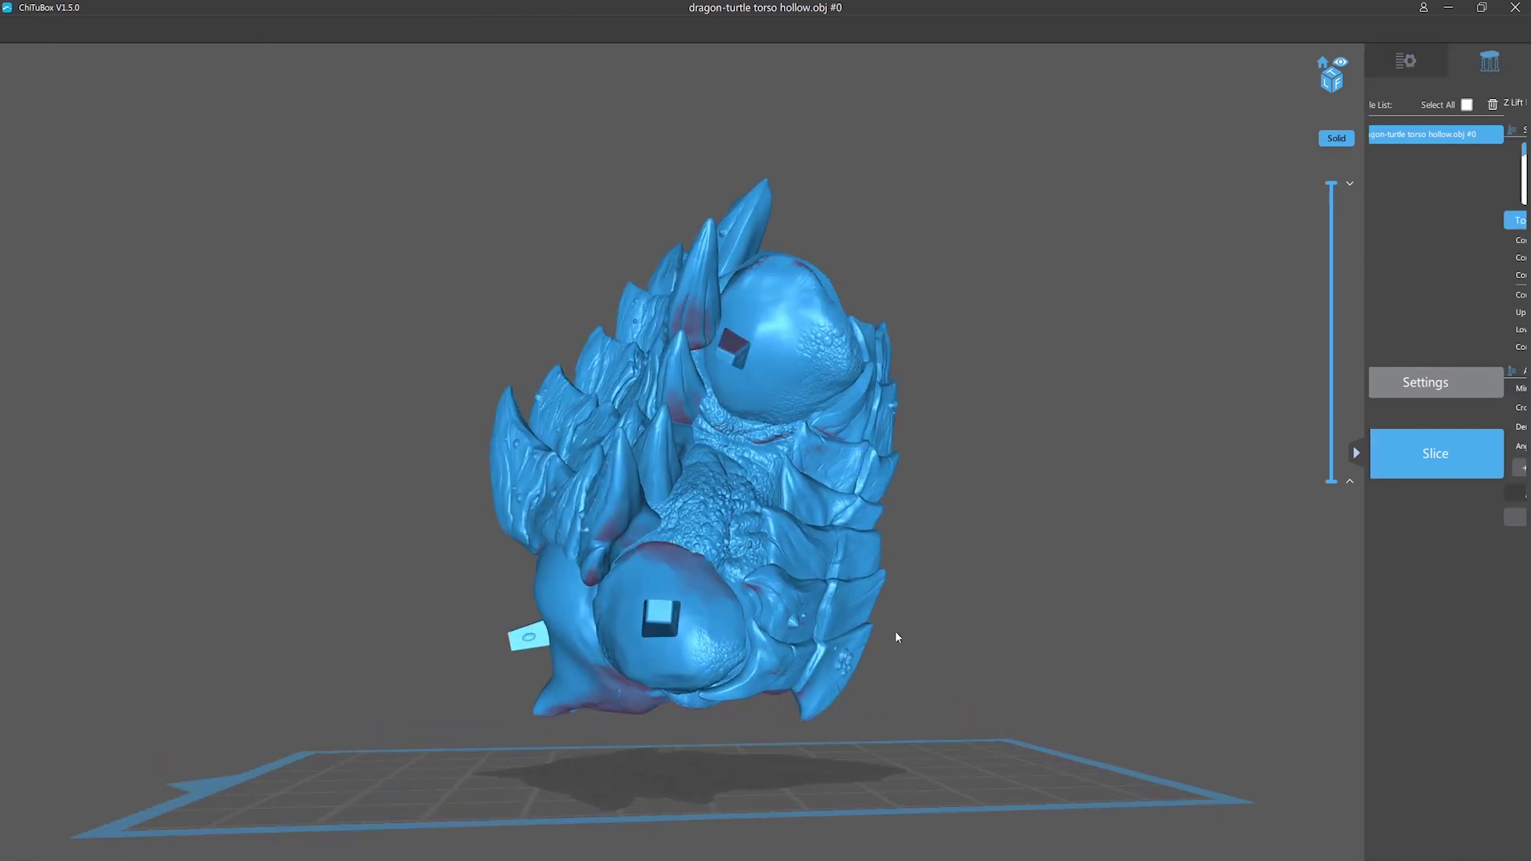
{"action": "scroll", "coordinate": [1274, 422], "scroll_direction": "up", "scroll_amount": 2}
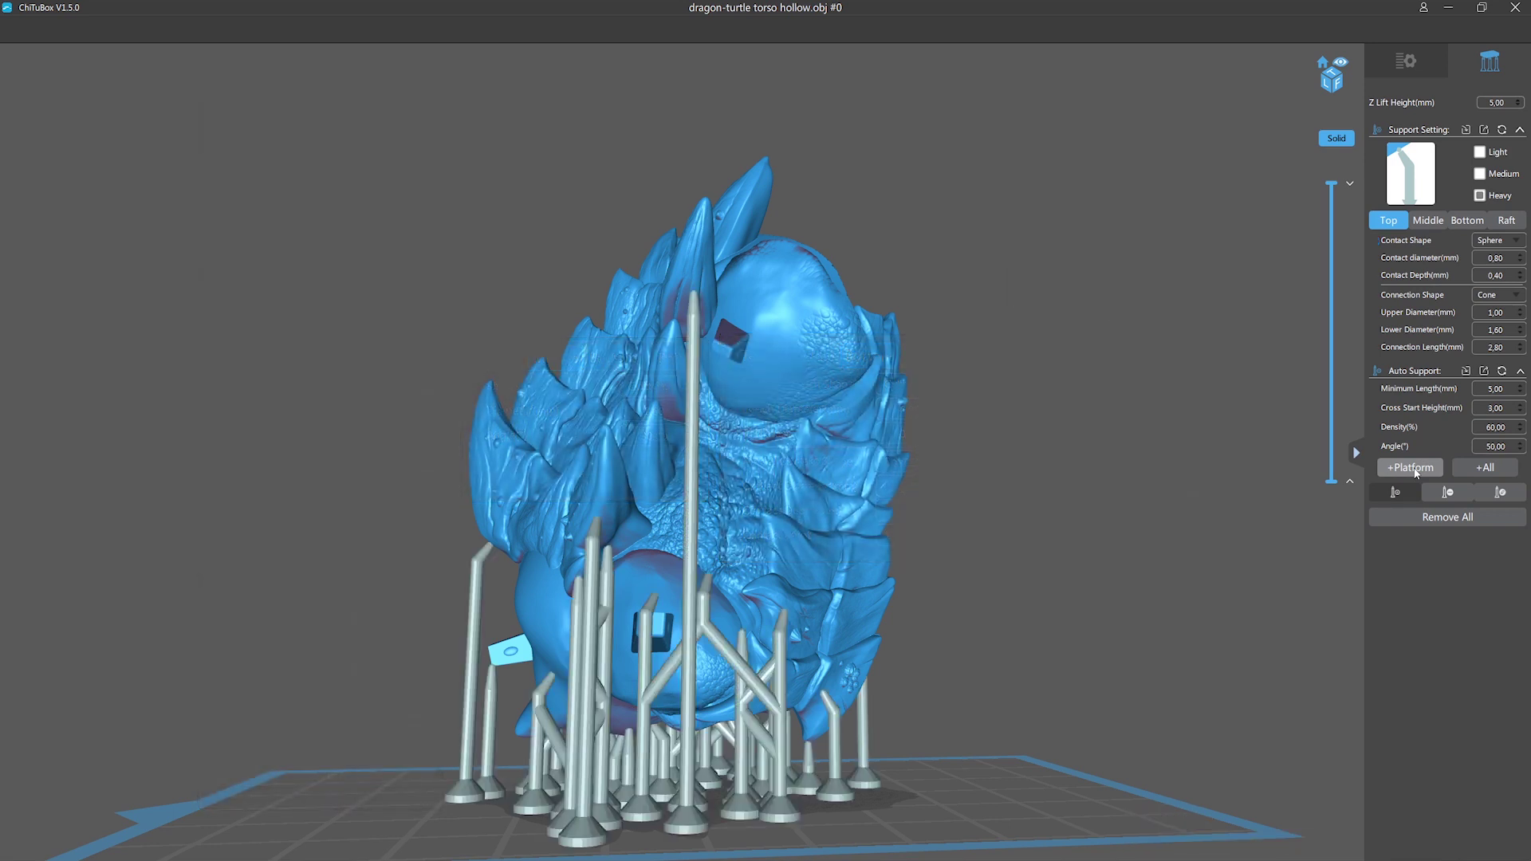
Step: Mark the leftmost supports along the torso's left side for removal
{"action": "left_click_drag", "start_coordinate": [365, 721], "coordinate": [979, 688]}
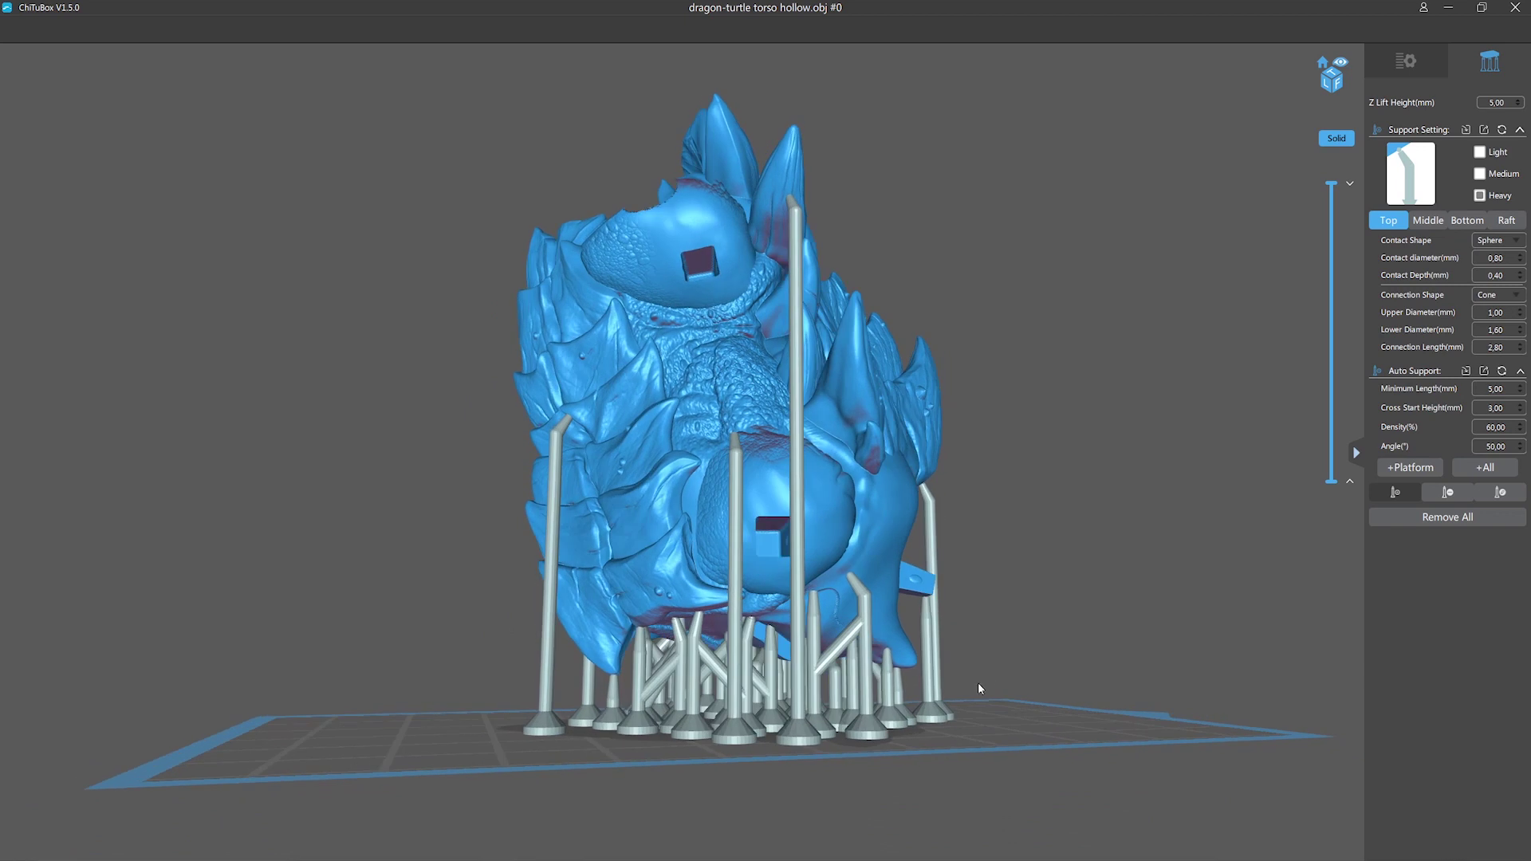
{"action": "scroll", "coordinate": [426, 699], "scroll_direction": "up", "scroll_amount": 2}
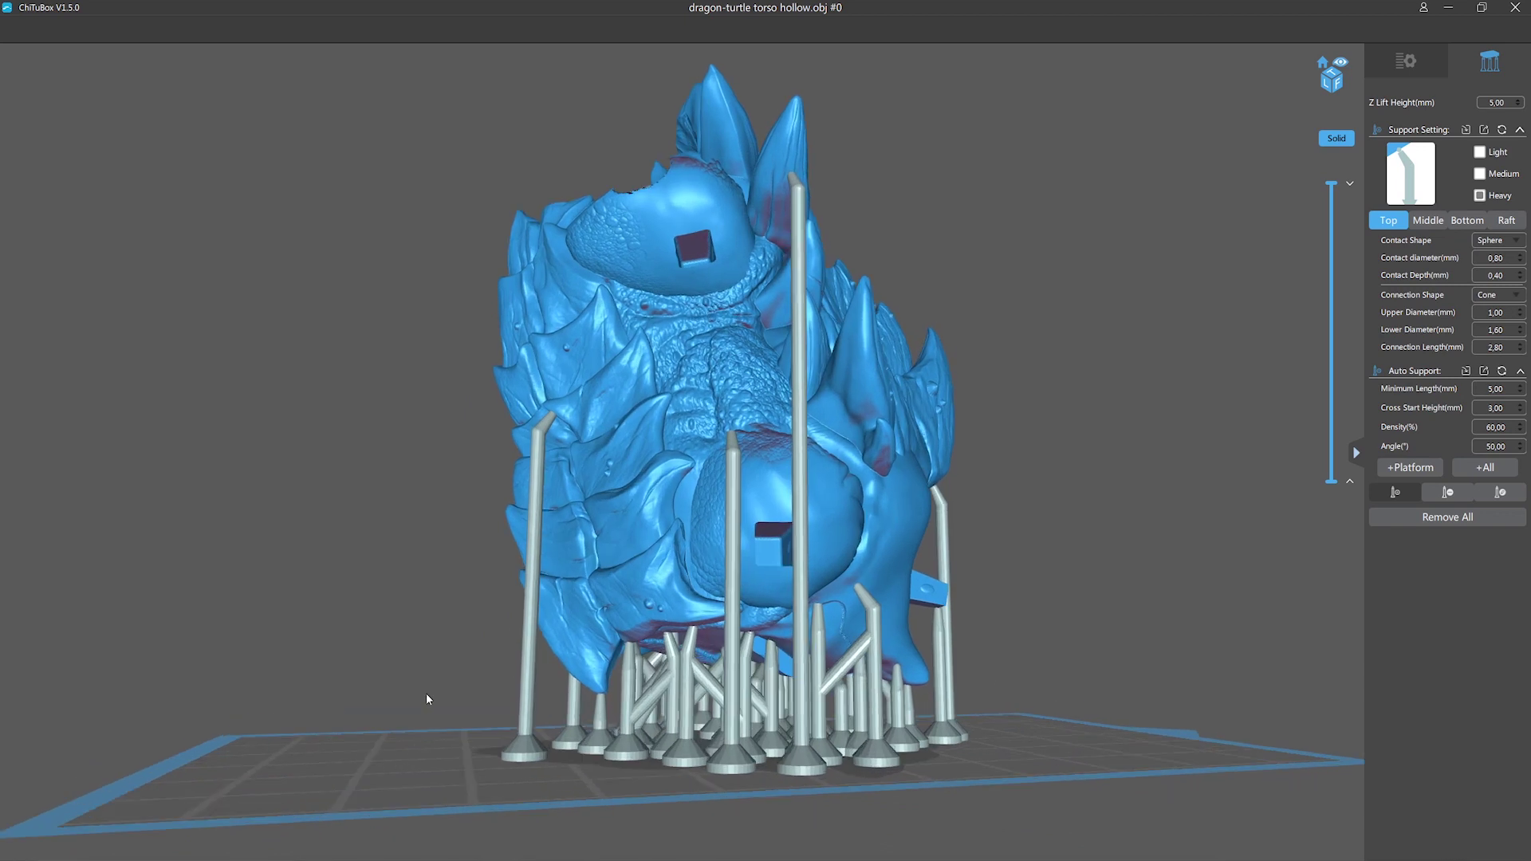
{"action": "left_click", "coordinate": [529, 719]}
{"action": "mouse_move", "coordinate": [1075, 692]}
{"action": "left_mouse_down"}
{"action": "mouse_move", "coordinate": [1137, 690]}
{"action": "mouse_move", "coordinate": [1066, 693]}
{"action": "left_mouse_up"}
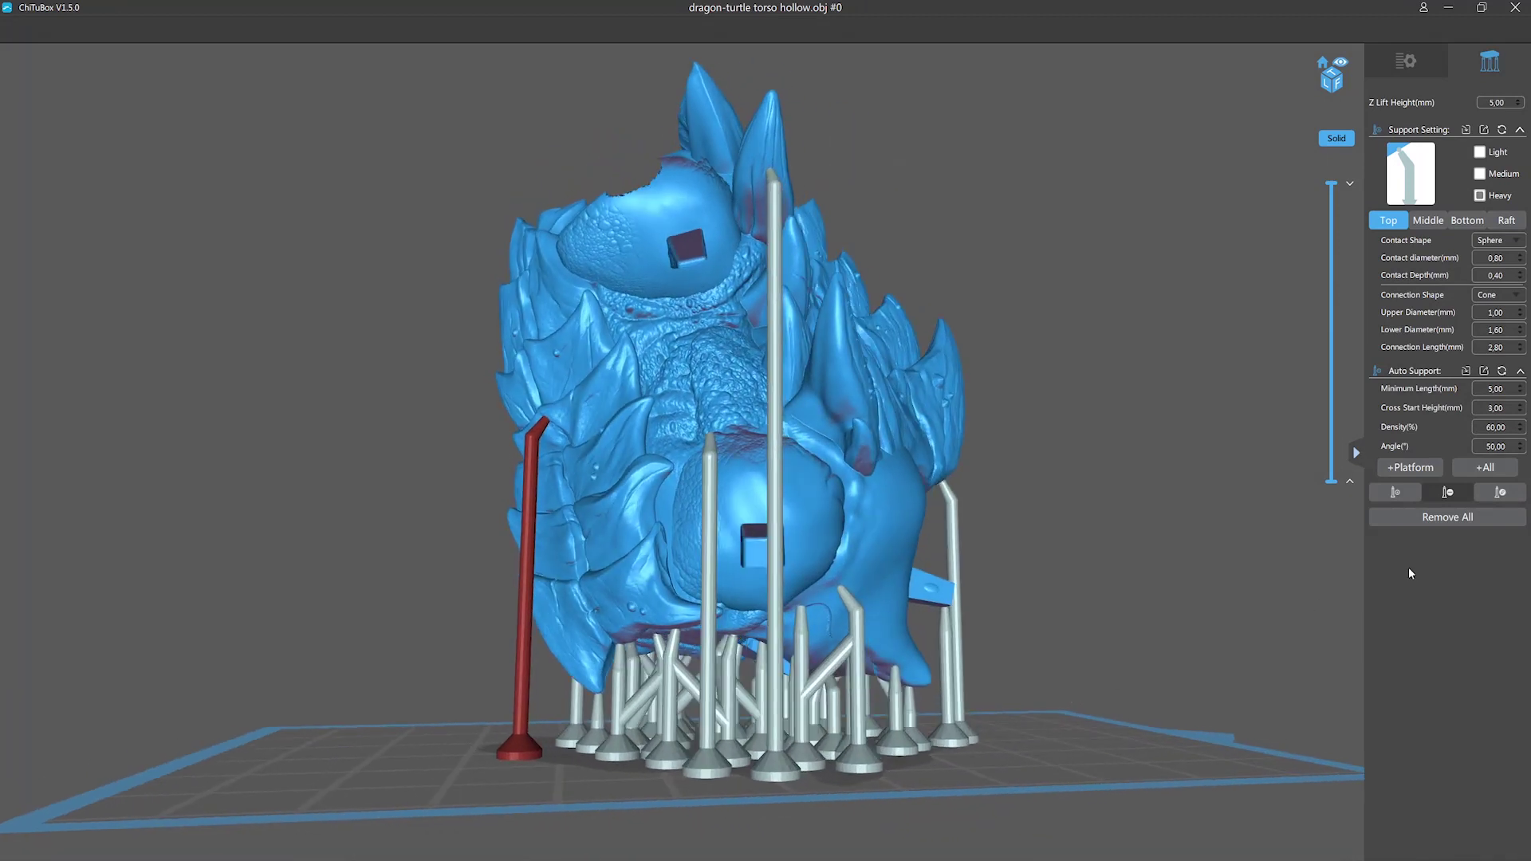
{"action": "left_click", "coordinate": [1447, 493]}
{"action": "left_click_drag", "start_coordinate": [770, 474], "coordinate": [632, 550]}
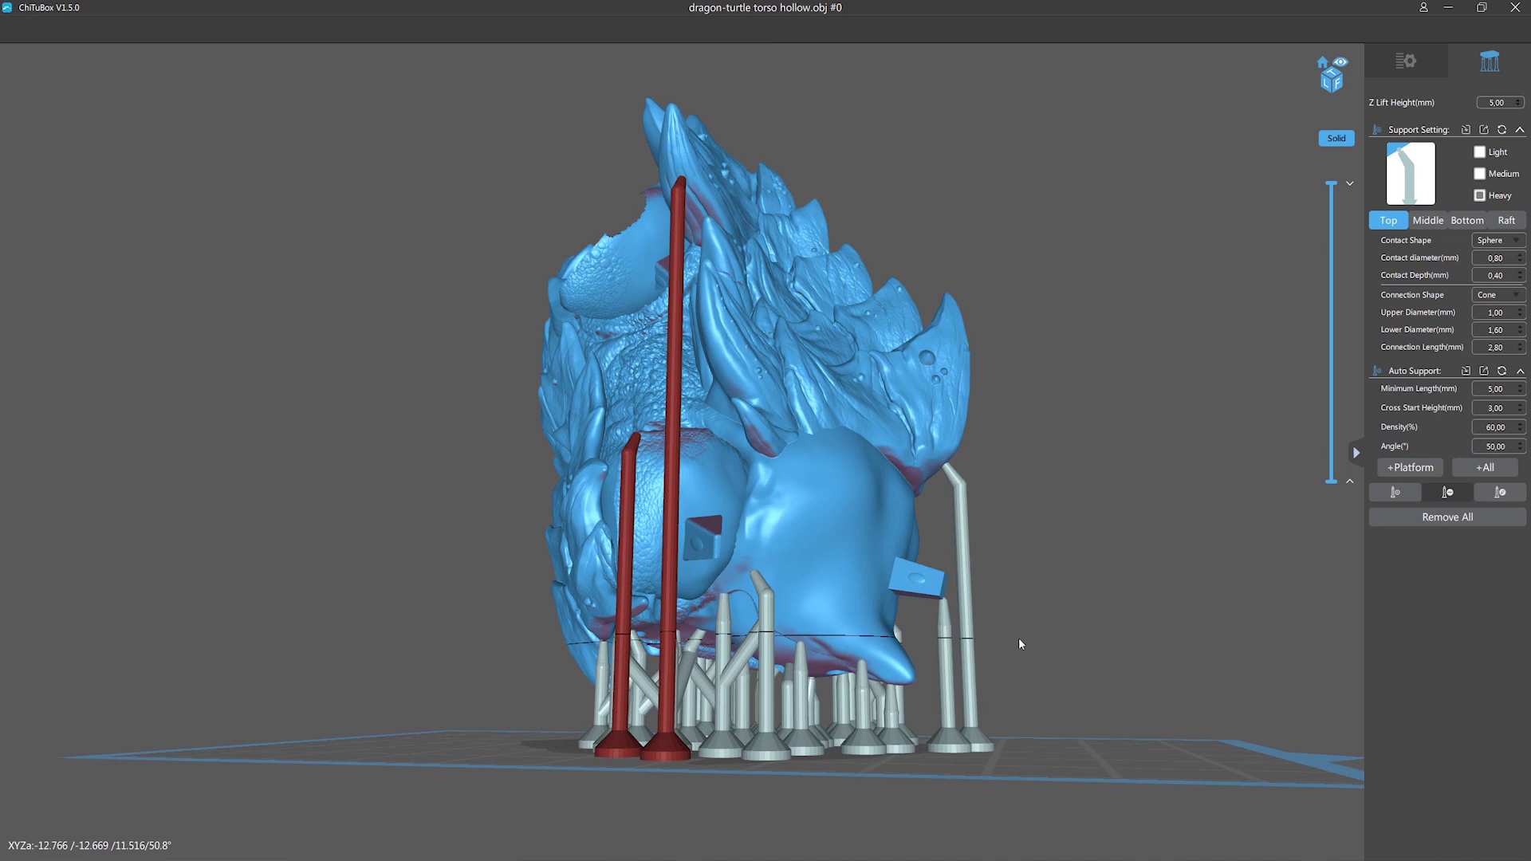
{"action": "left_click_drag", "start_coordinate": [1019, 643], "coordinate": [1061, 632]}
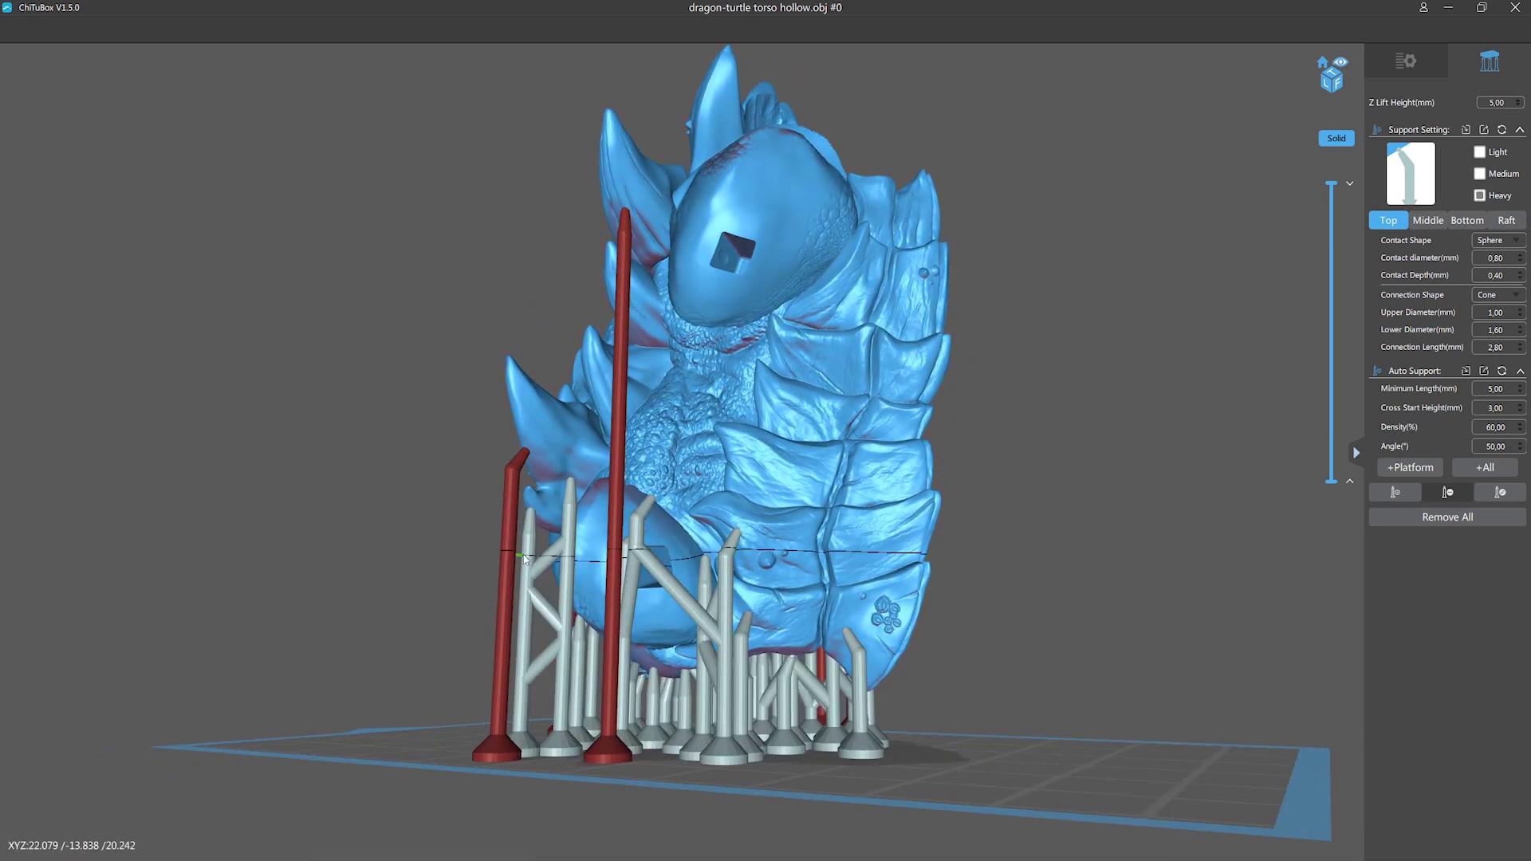
{"action": "left_click_drag", "start_coordinate": [525, 556], "coordinate": [1028, 685]}
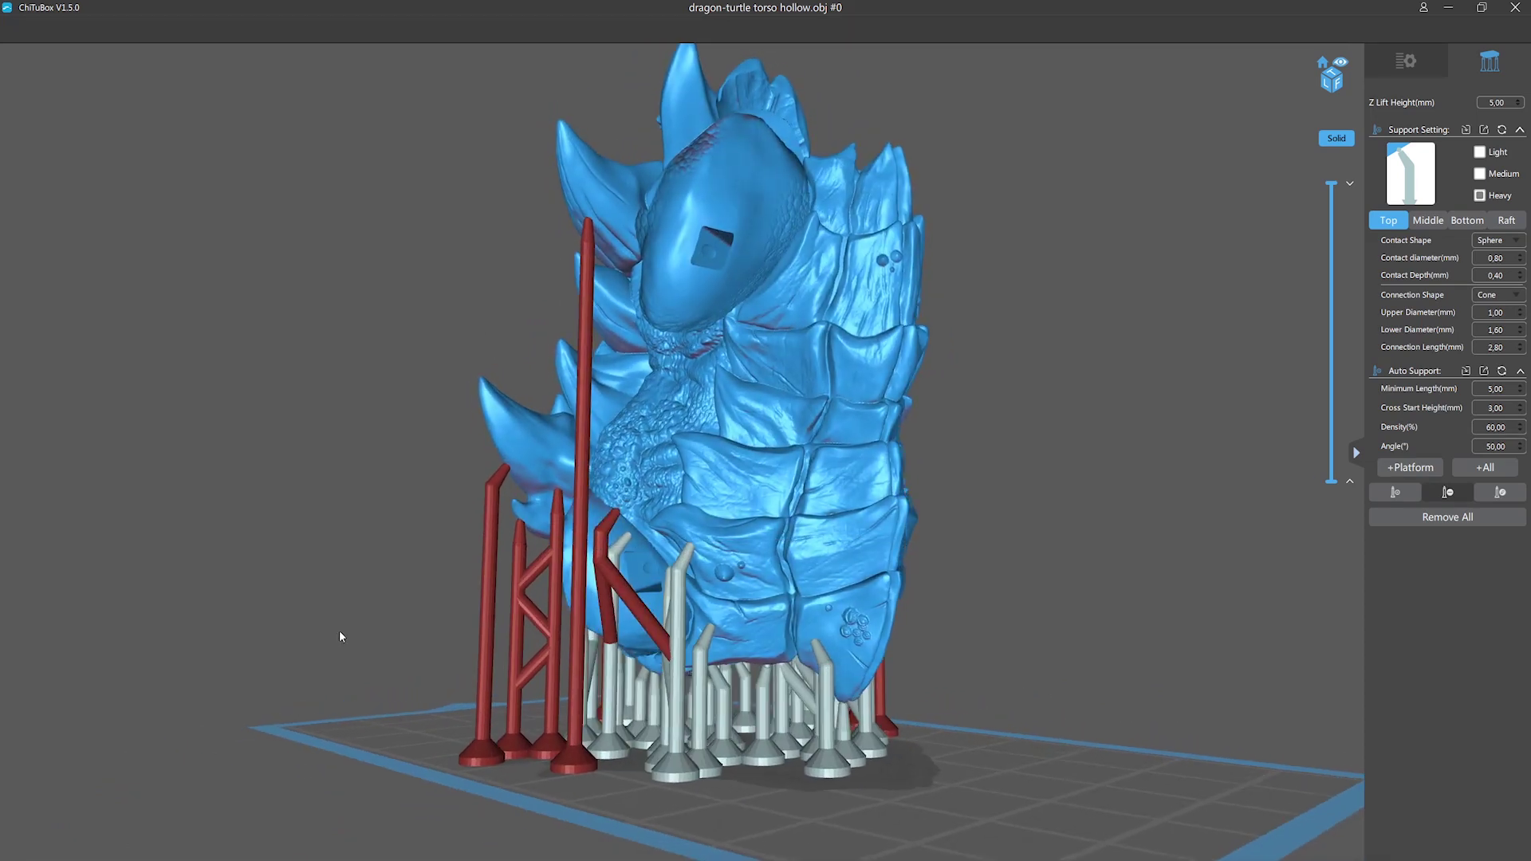
{"action": "left_click_drag", "start_coordinate": [340, 635], "coordinate": [374, 634]}
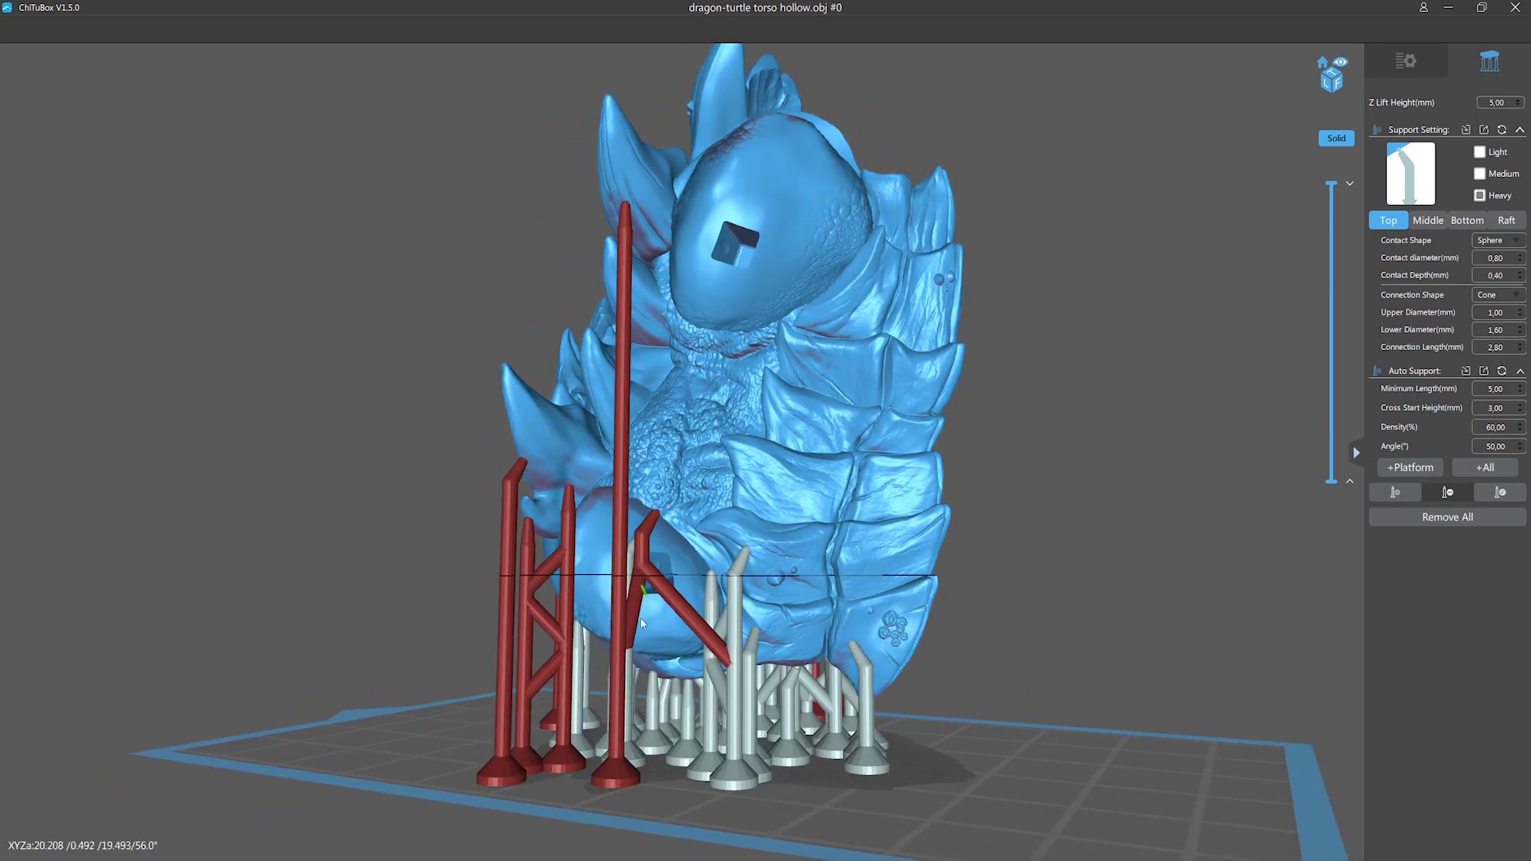
{"action": "left_click_drag", "start_coordinate": [643, 624], "coordinate": [256, 635]}
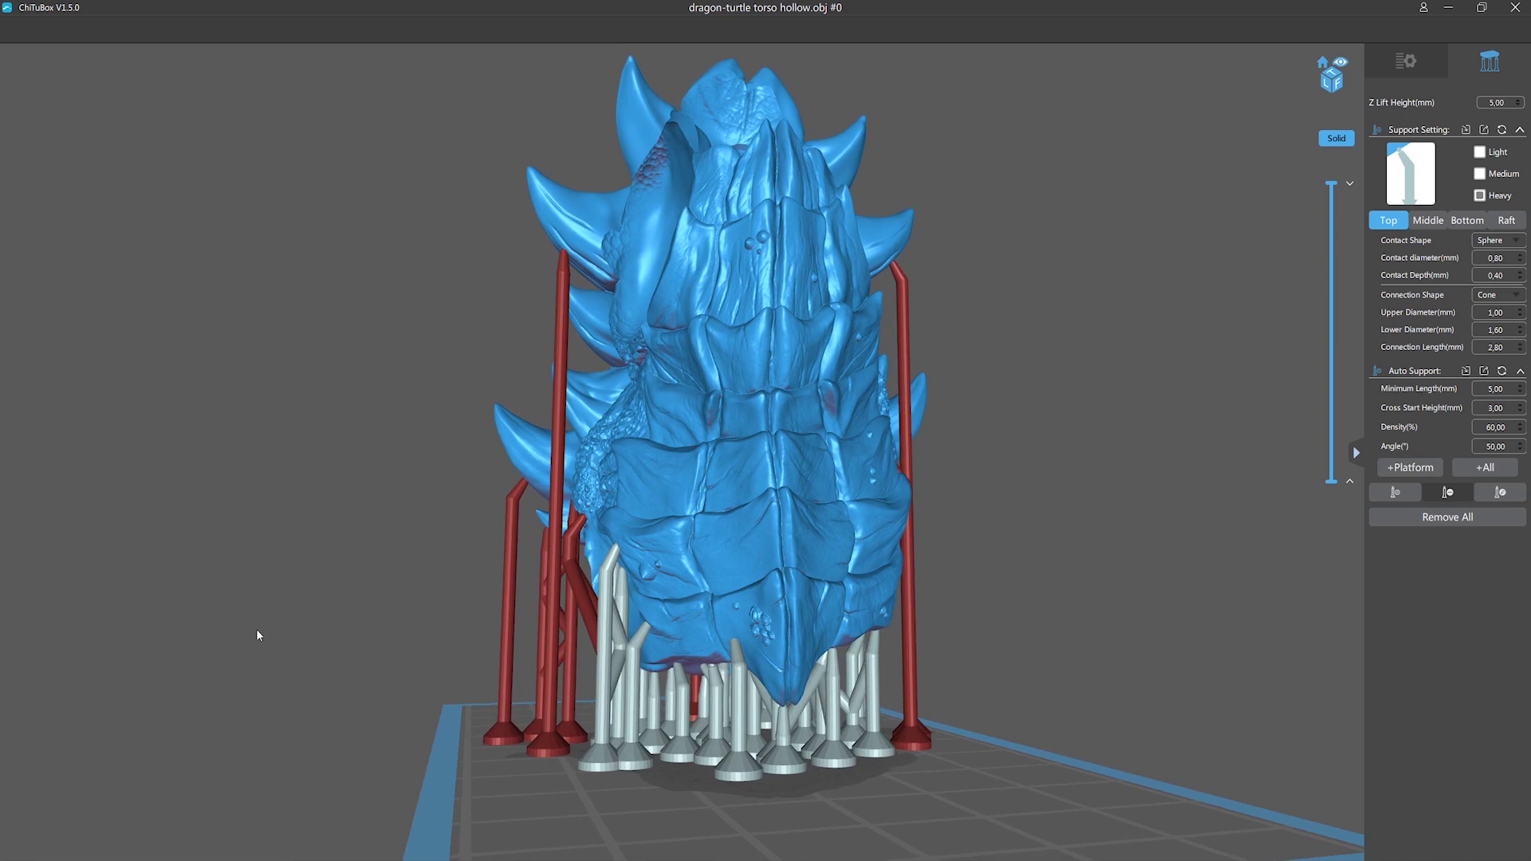
Step: Delete the red-marked left-side supports and inspect the remaining supports from all sides
{"action": "left_click", "coordinate": [1448, 495]}
{"action": "left_click_drag", "start_coordinate": [416, 717], "coordinate": [606, 718]}
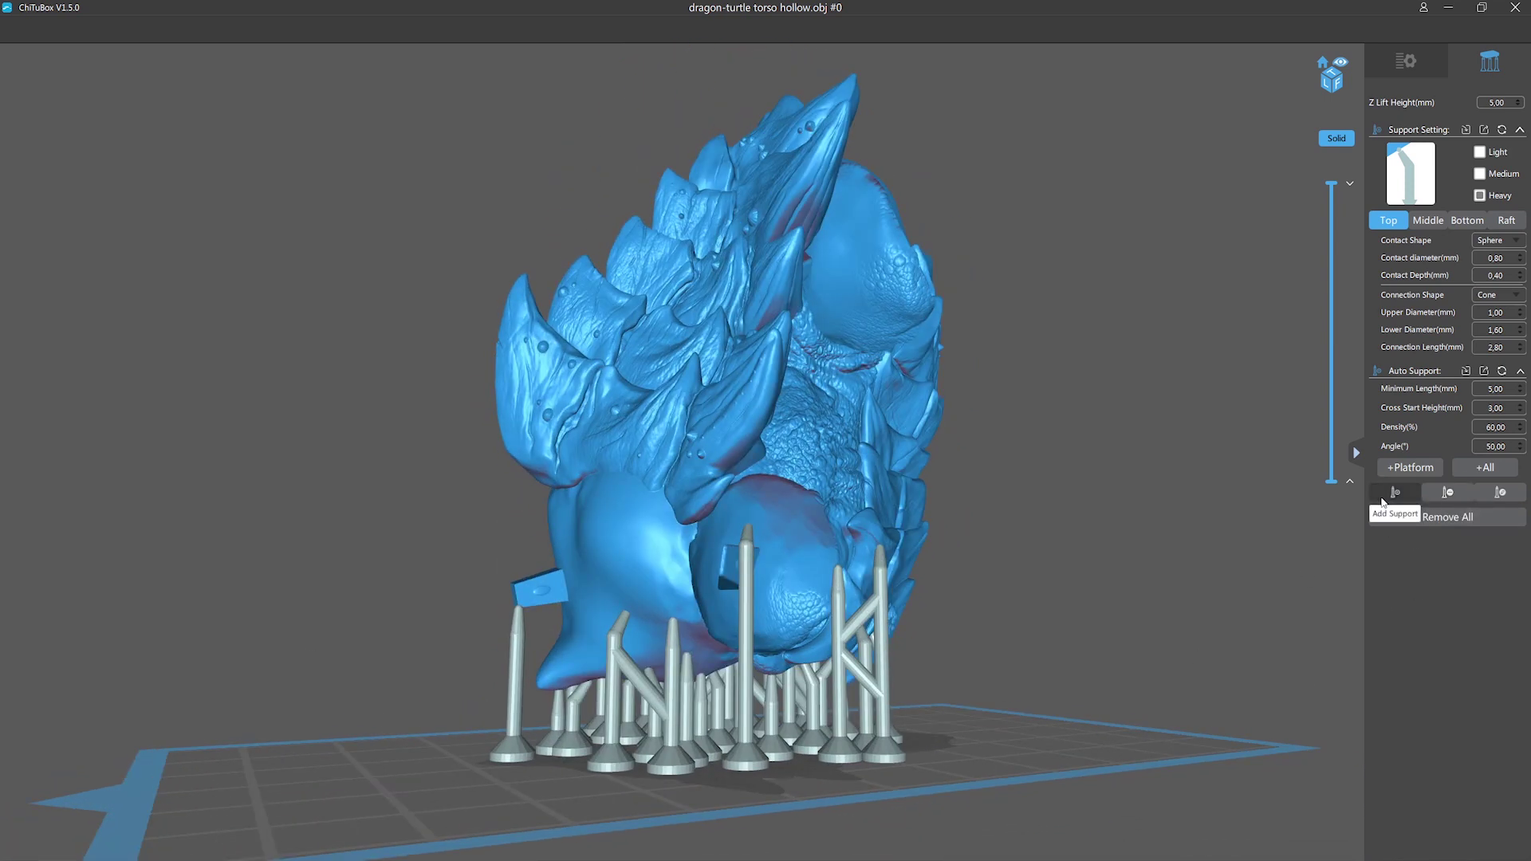
{"action": "left_click_drag", "start_coordinate": [1347, 558], "coordinate": [1078, 574]}
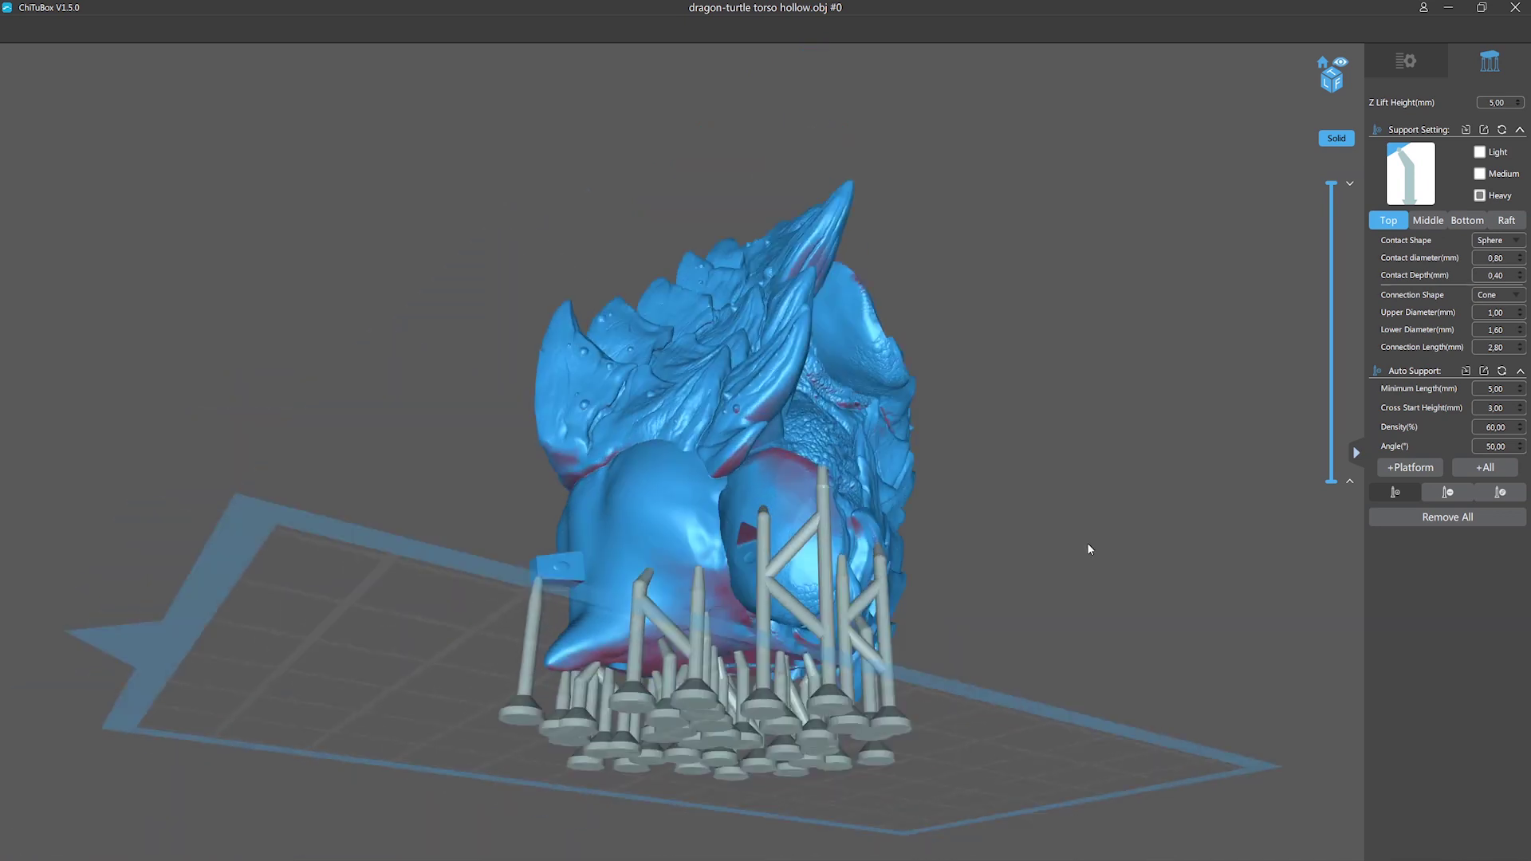
{"action": "left_click_drag", "start_coordinate": [1088, 548], "coordinate": [1148, 568]}
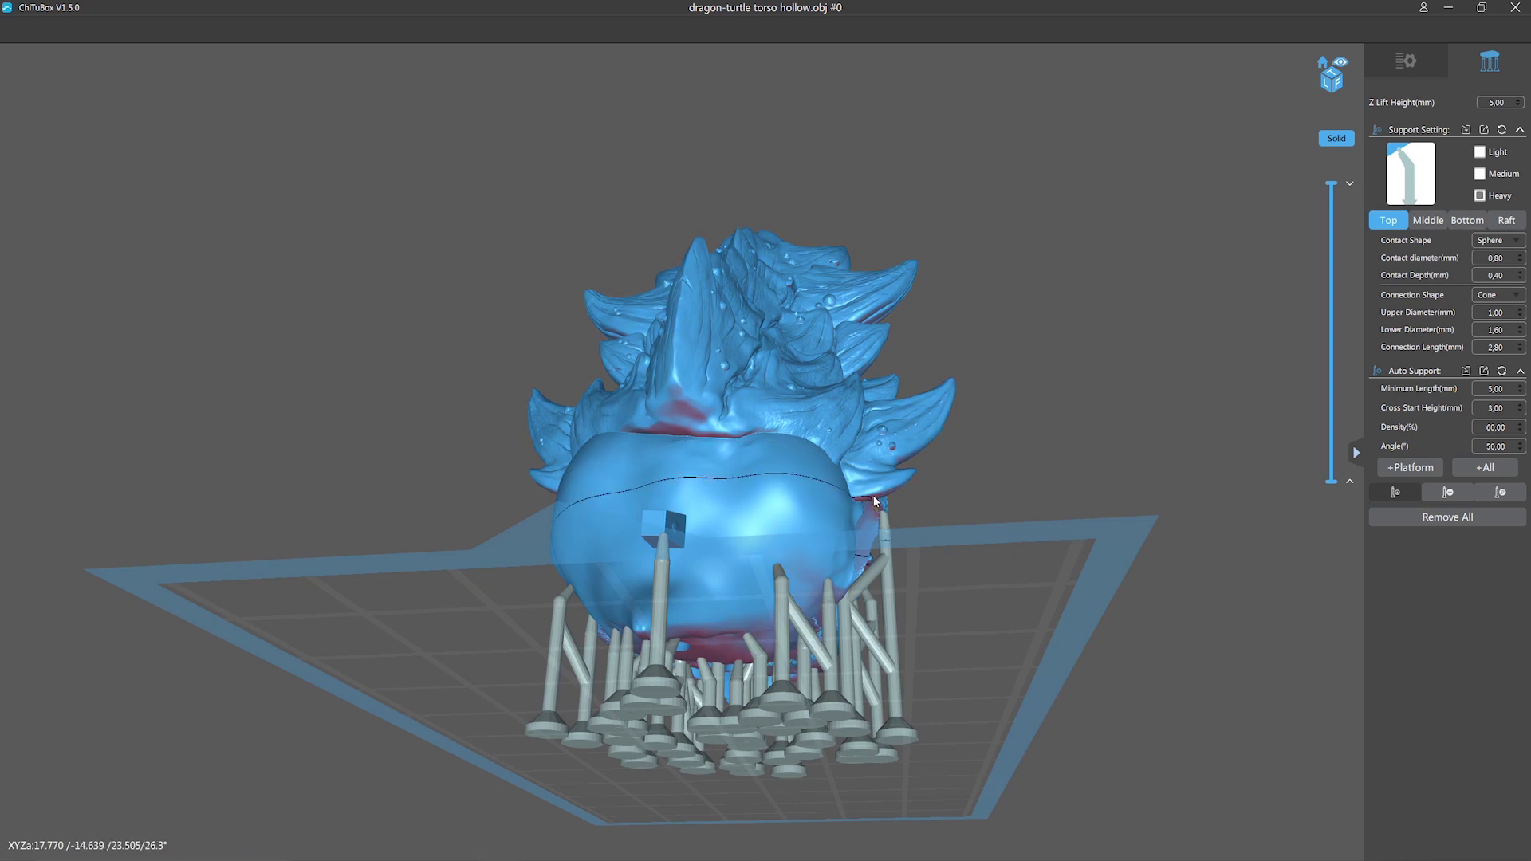
{"action": "left_click_drag", "start_coordinate": [874, 500], "coordinate": [1069, 574]}
{"action": "scroll", "coordinate": [773, 749], "scroll_direction": "up", "scroll_amount": 5}
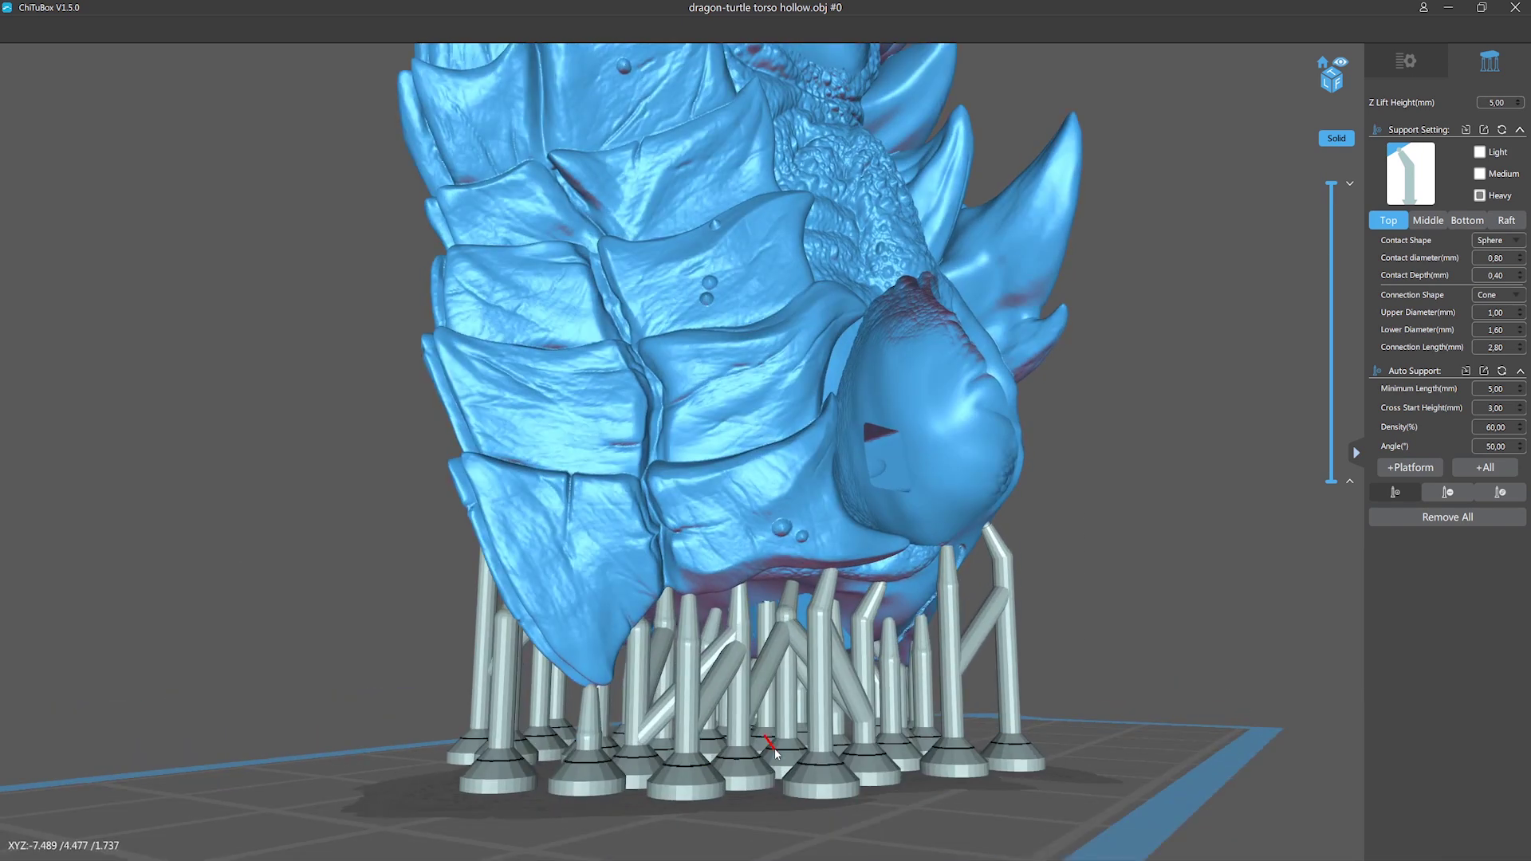
{"action": "mouse_move", "coordinate": [773, 747]}
{"action": "left_mouse_down"}
{"action": "mouse_move", "coordinate": [901, 731]}
{"action": "mouse_move", "coordinate": [851, 683]}
{"action": "mouse_move", "coordinate": [767, 670]}
{"action": "mouse_move", "coordinate": [687, 690]}
{"action": "mouse_move", "coordinate": [639, 643]}
{"action": "mouse_move", "coordinate": [563, 687]}
{"action": "mouse_move", "coordinate": [696, 709]}
{"action": "mouse_move", "coordinate": [561, 579]}
{"action": "mouse_move", "coordinate": [540, 577]}
{"action": "mouse_move", "coordinate": [518, 661]}
{"action": "mouse_move", "coordinate": [397, 625]}
{"action": "left_mouse_up"}
{"action": "scroll", "coordinate": [696, 704], "scroll_direction": "down", "scroll_amount": 5}
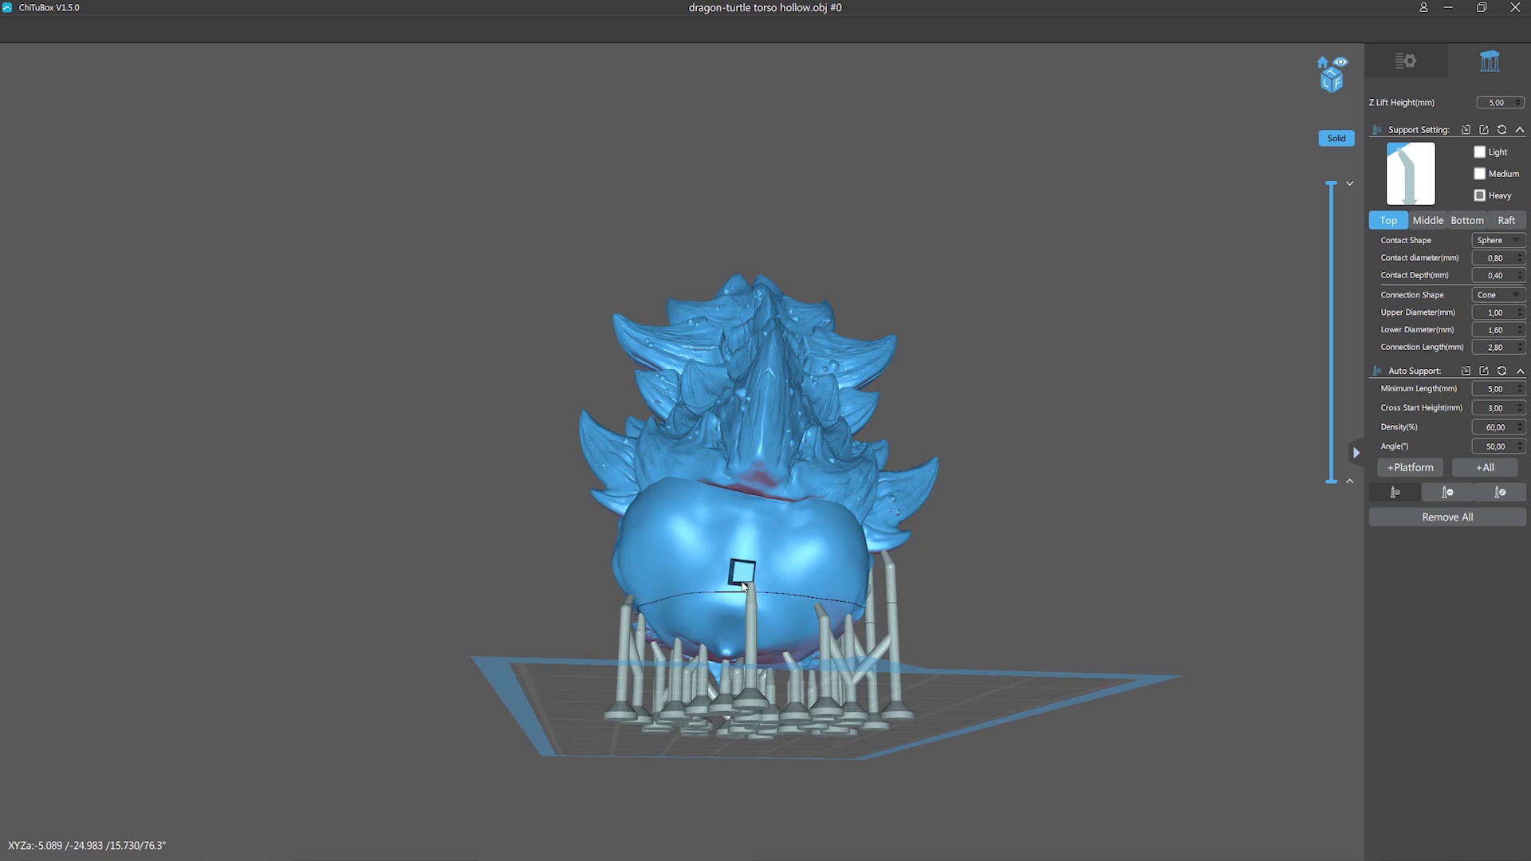
{"action": "left_click_drag", "start_coordinate": [742, 586], "coordinate": [1209, 638]}
Step: Slice the supported torso (25.2 ml, about 6h49m56s) and inspect its layers and hollow interior
{"action": "left_click", "coordinate": [1427, 64]}
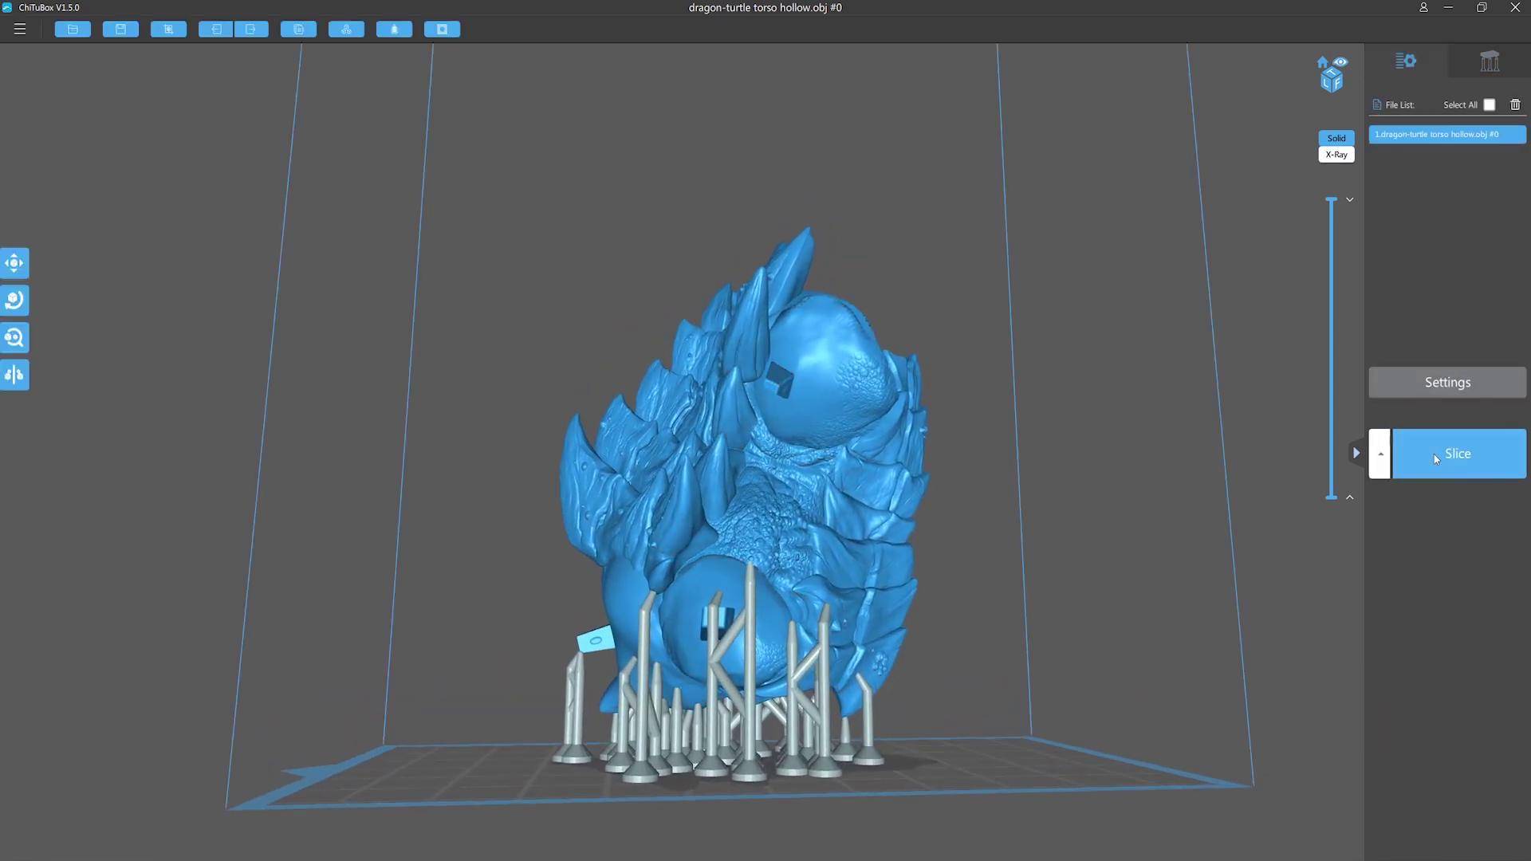
{"action": "left_click", "coordinate": [1456, 456]}
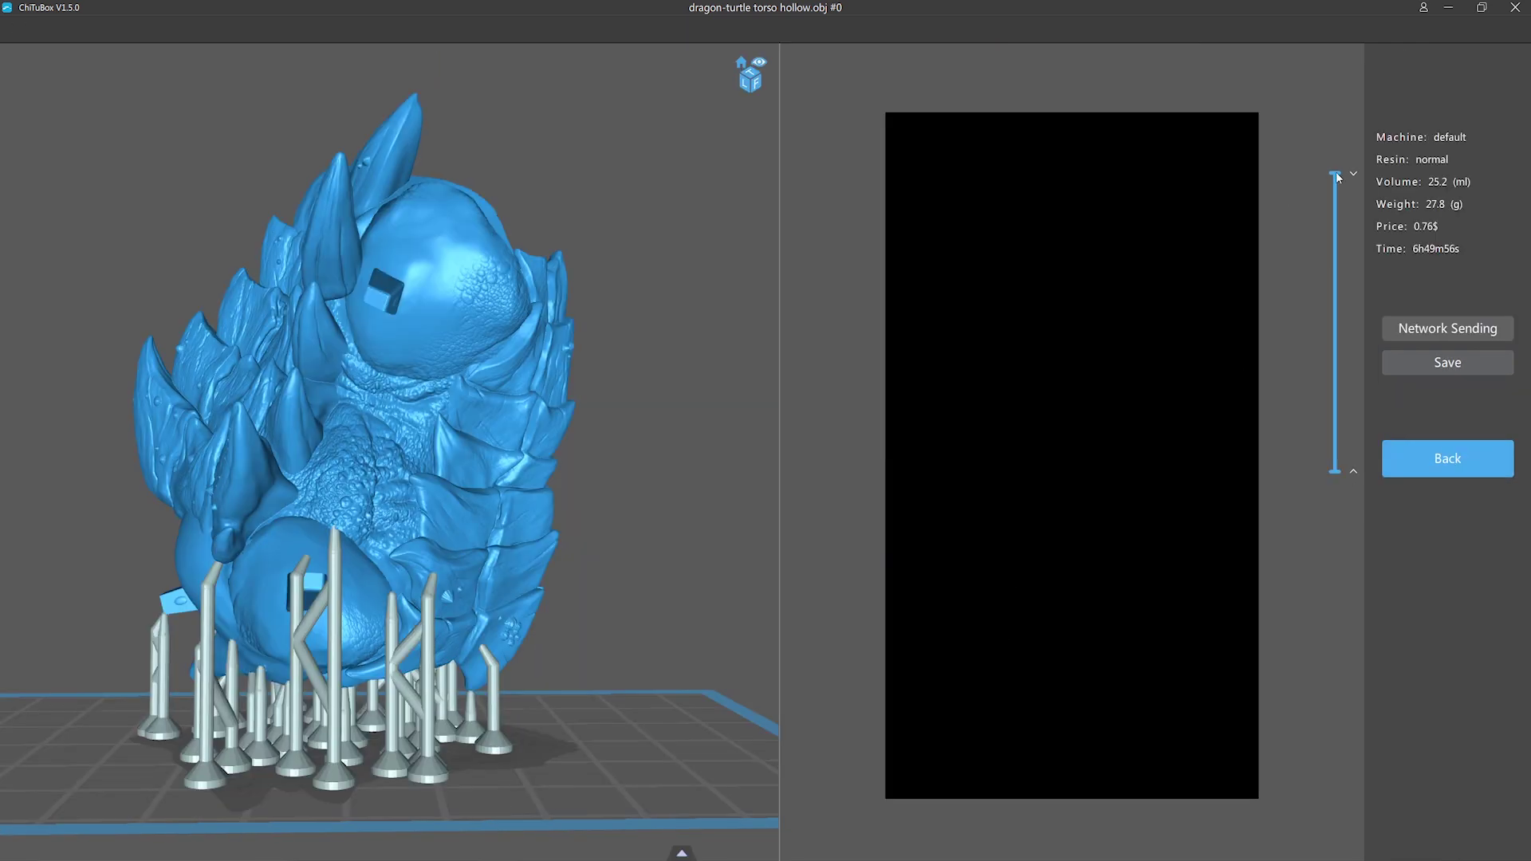
{"action": "left_click_drag", "start_coordinate": [1338, 177], "coordinate": [1321, 345]}
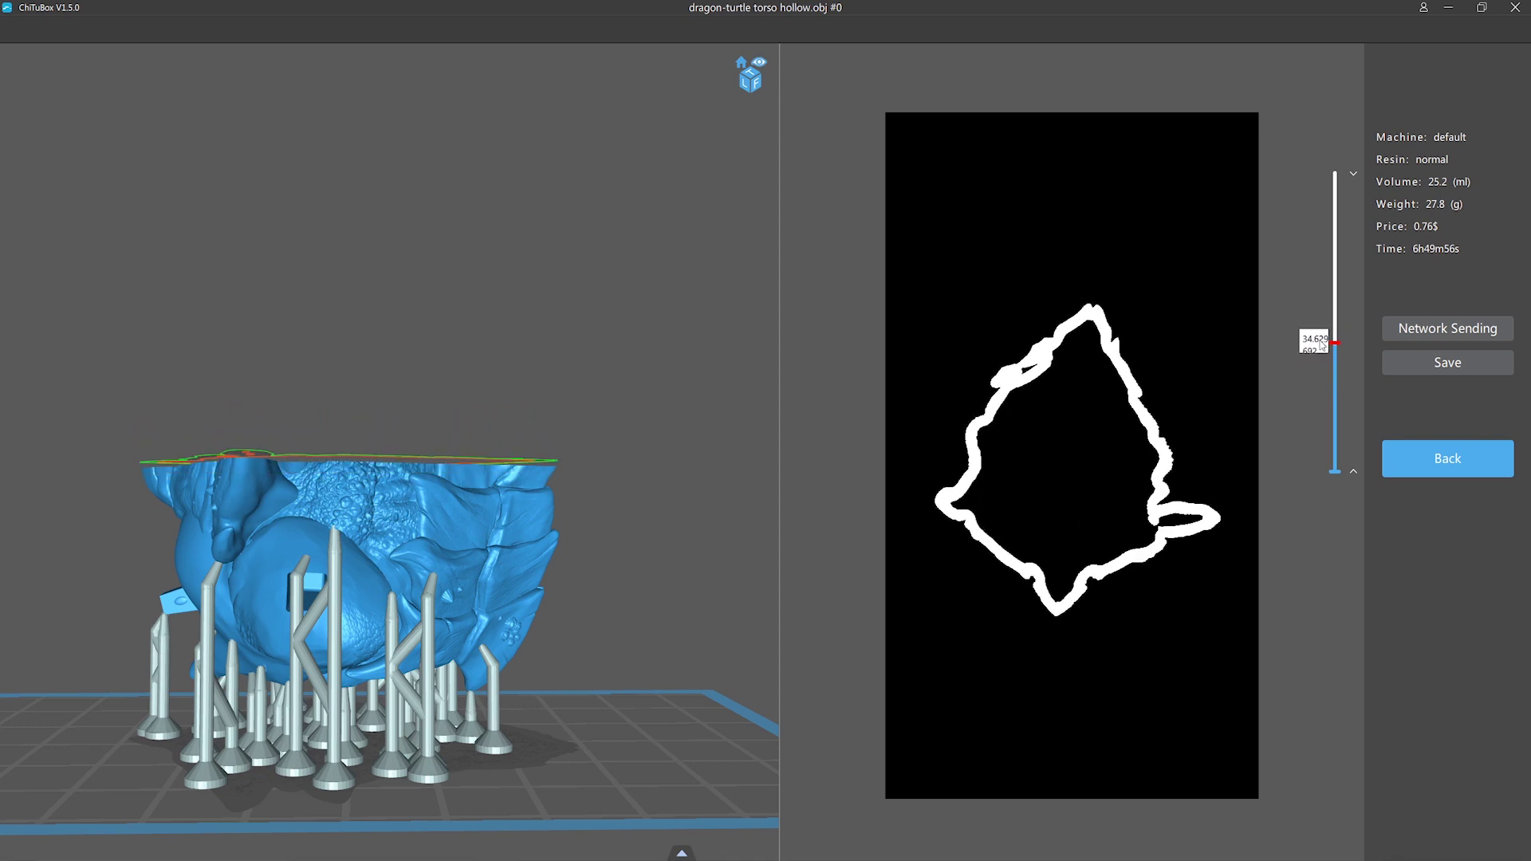
{"action": "left_click_drag", "start_coordinate": [523, 323], "coordinate": [322, 386]}
{"action": "scroll", "coordinate": [242, 500], "scroll_direction": "up", "scroll_amount": 10}
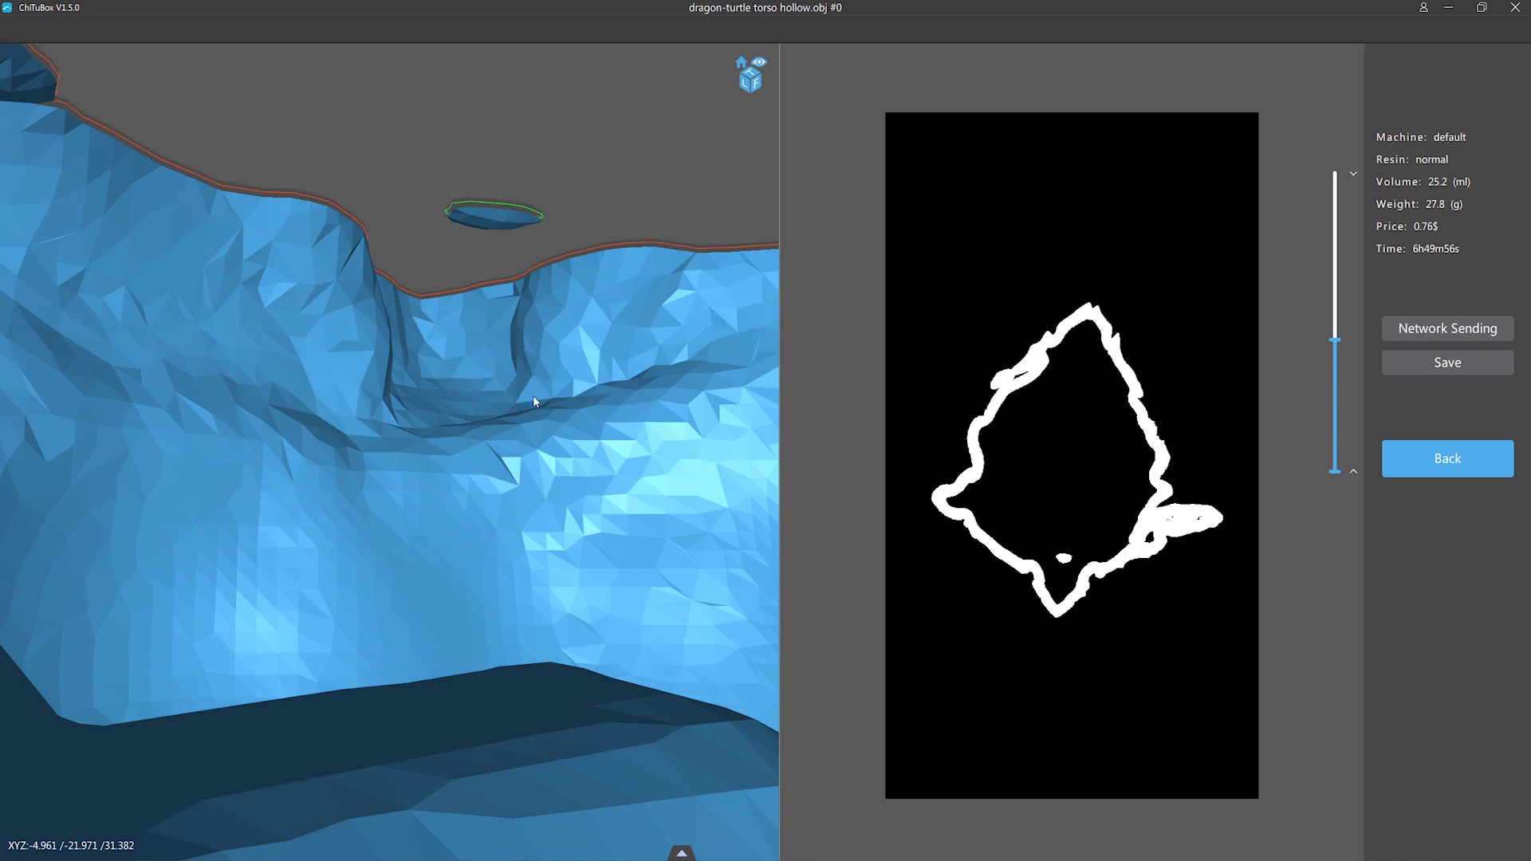
{"action": "scroll", "coordinate": [533, 394], "scroll_direction": "down", "scroll_amount": 5}
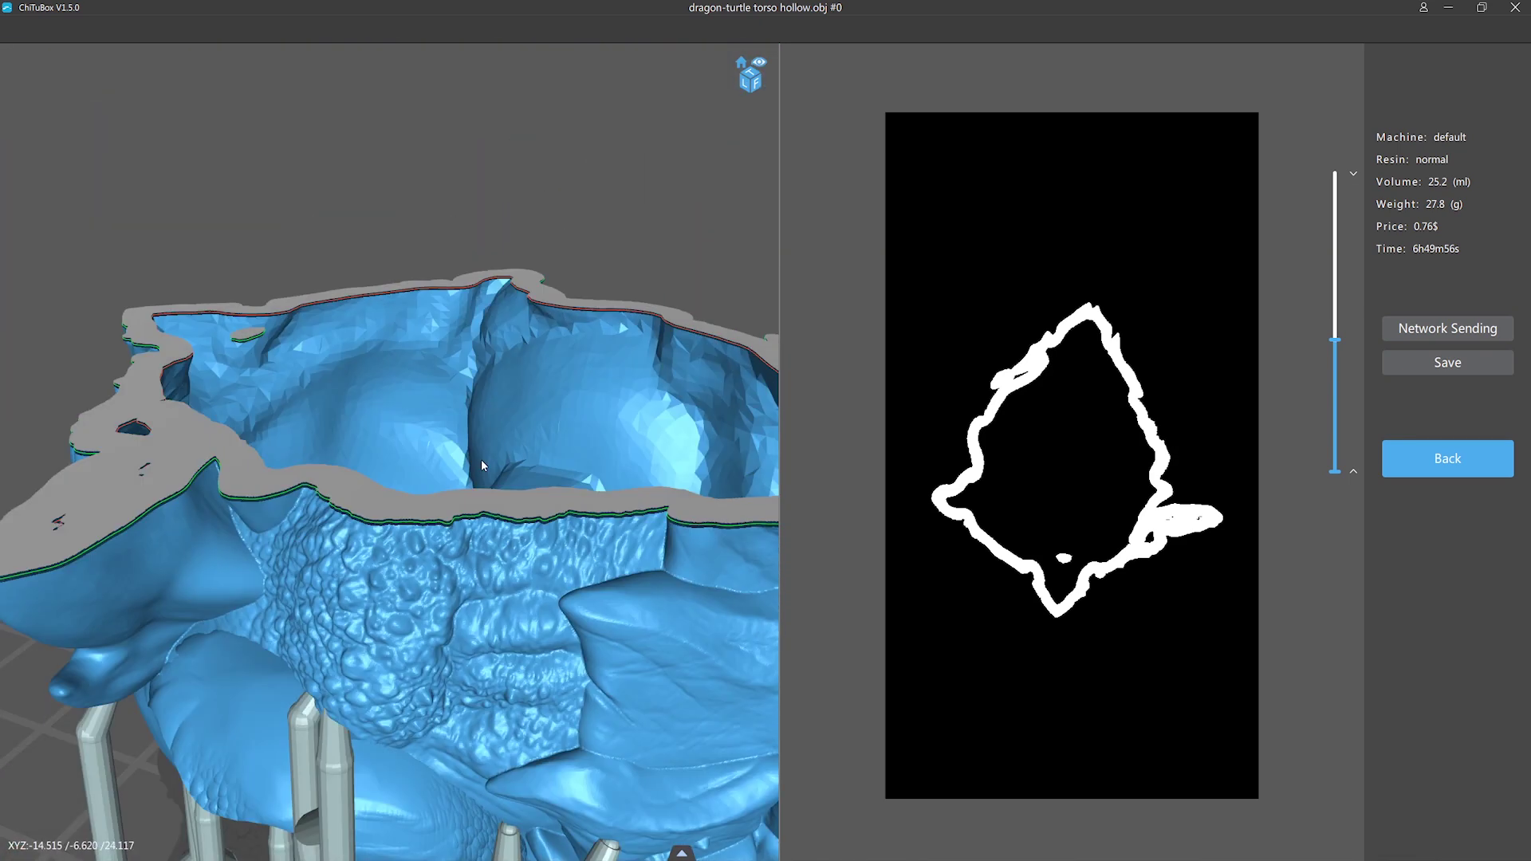
{"action": "scroll", "coordinate": [481, 465], "scroll_direction": "down", "scroll_amount": 5}
Step: Return to editing and add +All supports to the torso, including inside its hollow shell
{"action": "left_click", "coordinate": [1447, 459]}
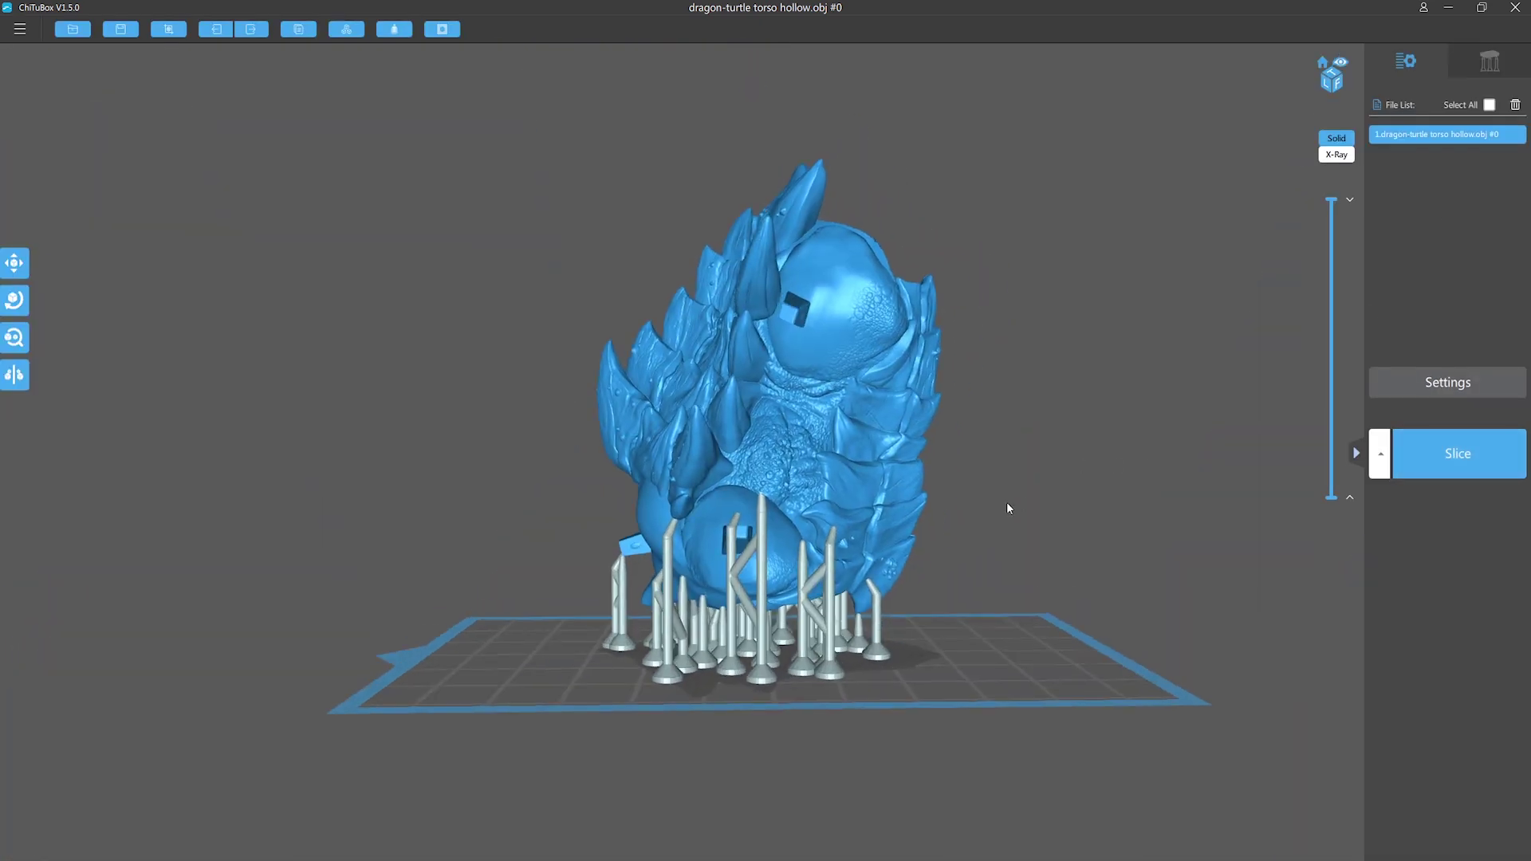
{"action": "left_click", "coordinate": [1490, 61]}
{"action": "left_click", "coordinate": [1447, 517]}
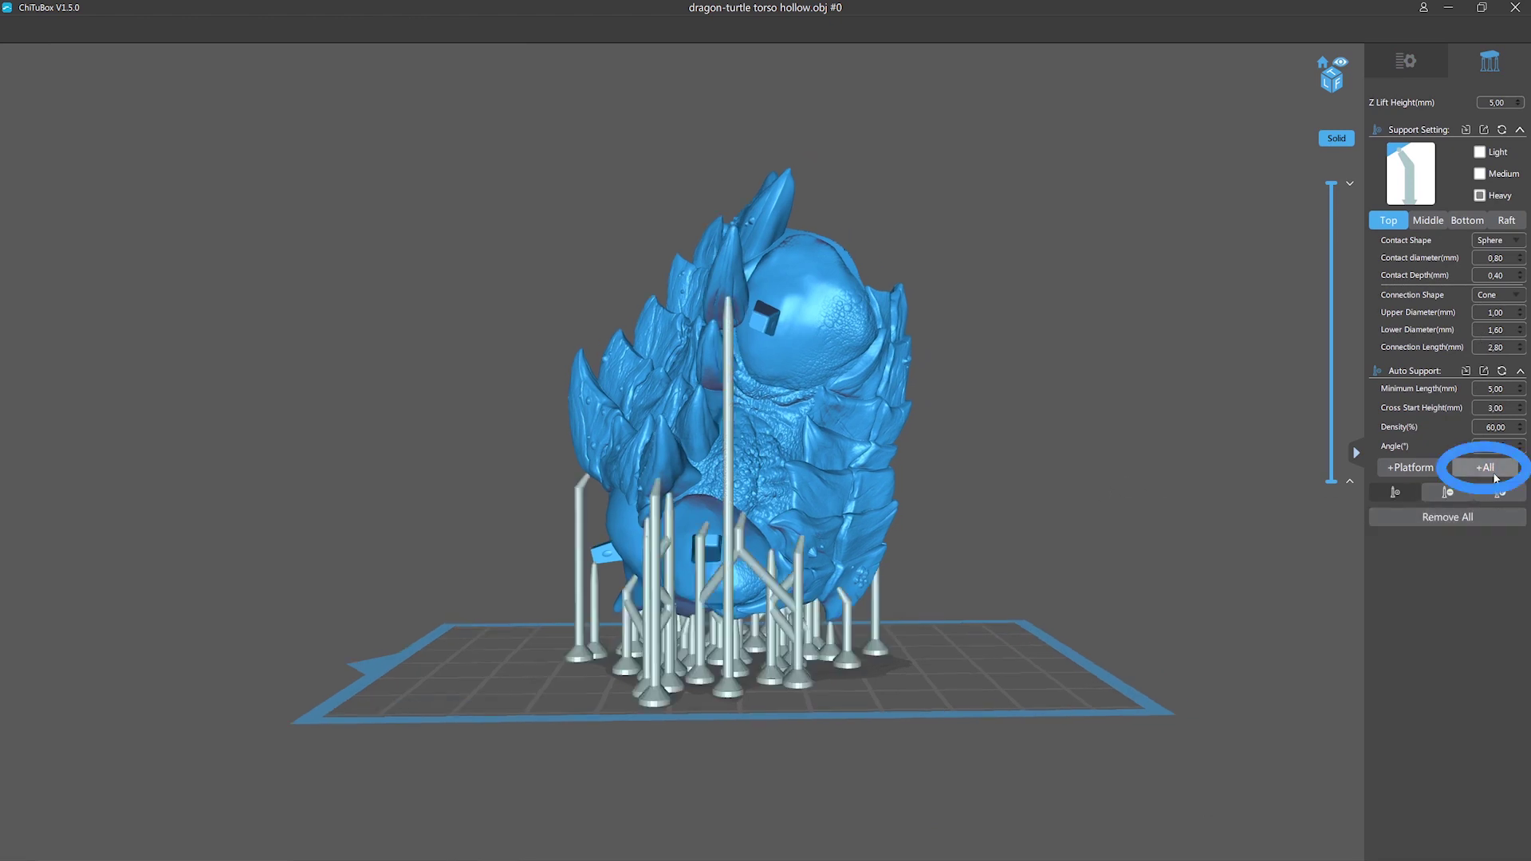
{"action": "left_click_drag", "start_coordinate": [951, 624], "coordinate": [1101, 622]}
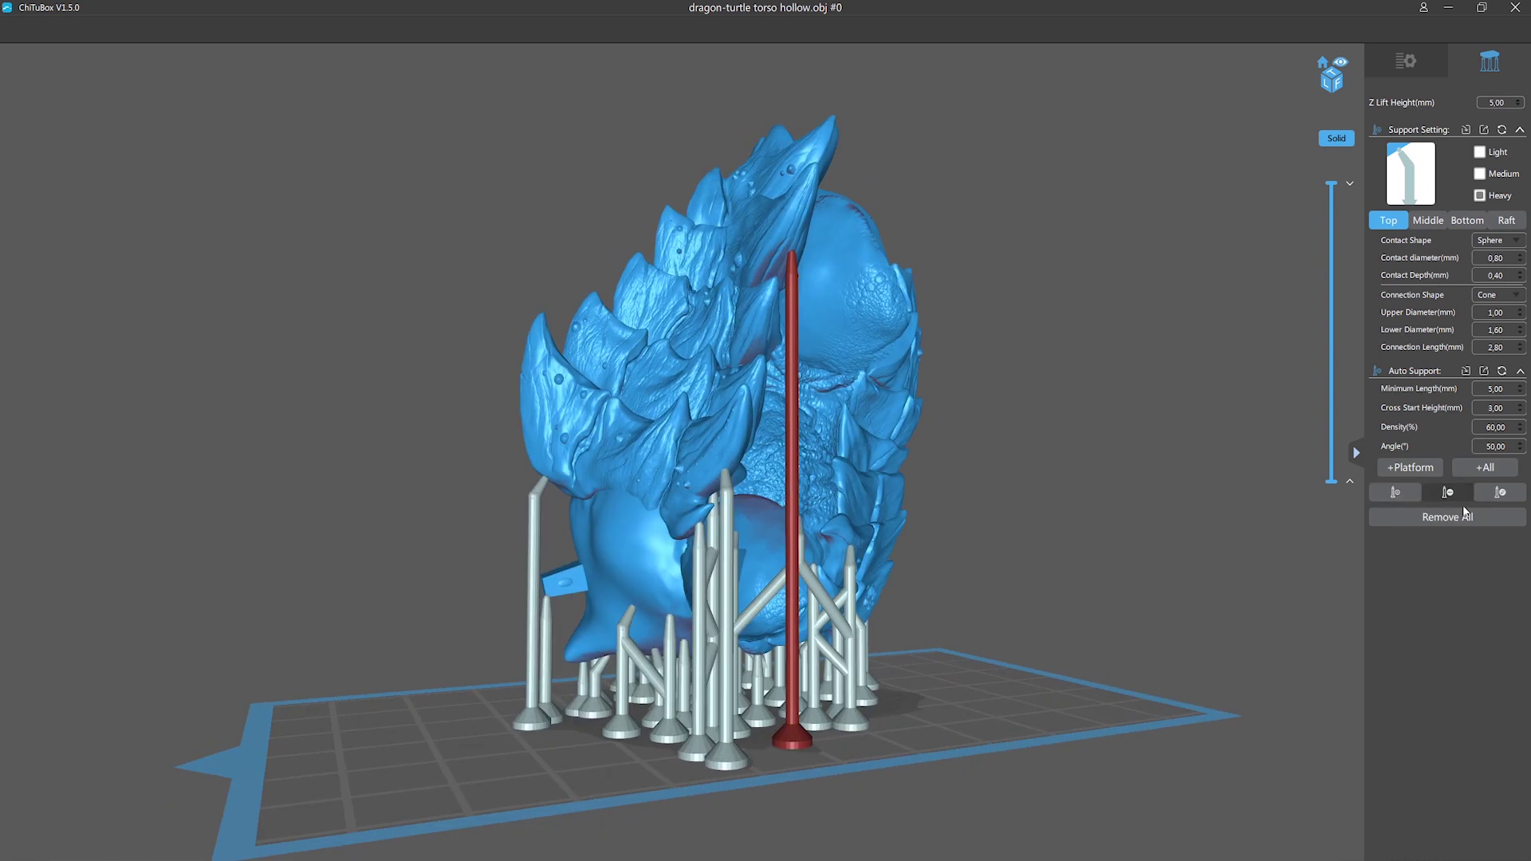
{"action": "left_click_drag", "start_coordinate": [847, 638], "coordinate": [835, 498]}
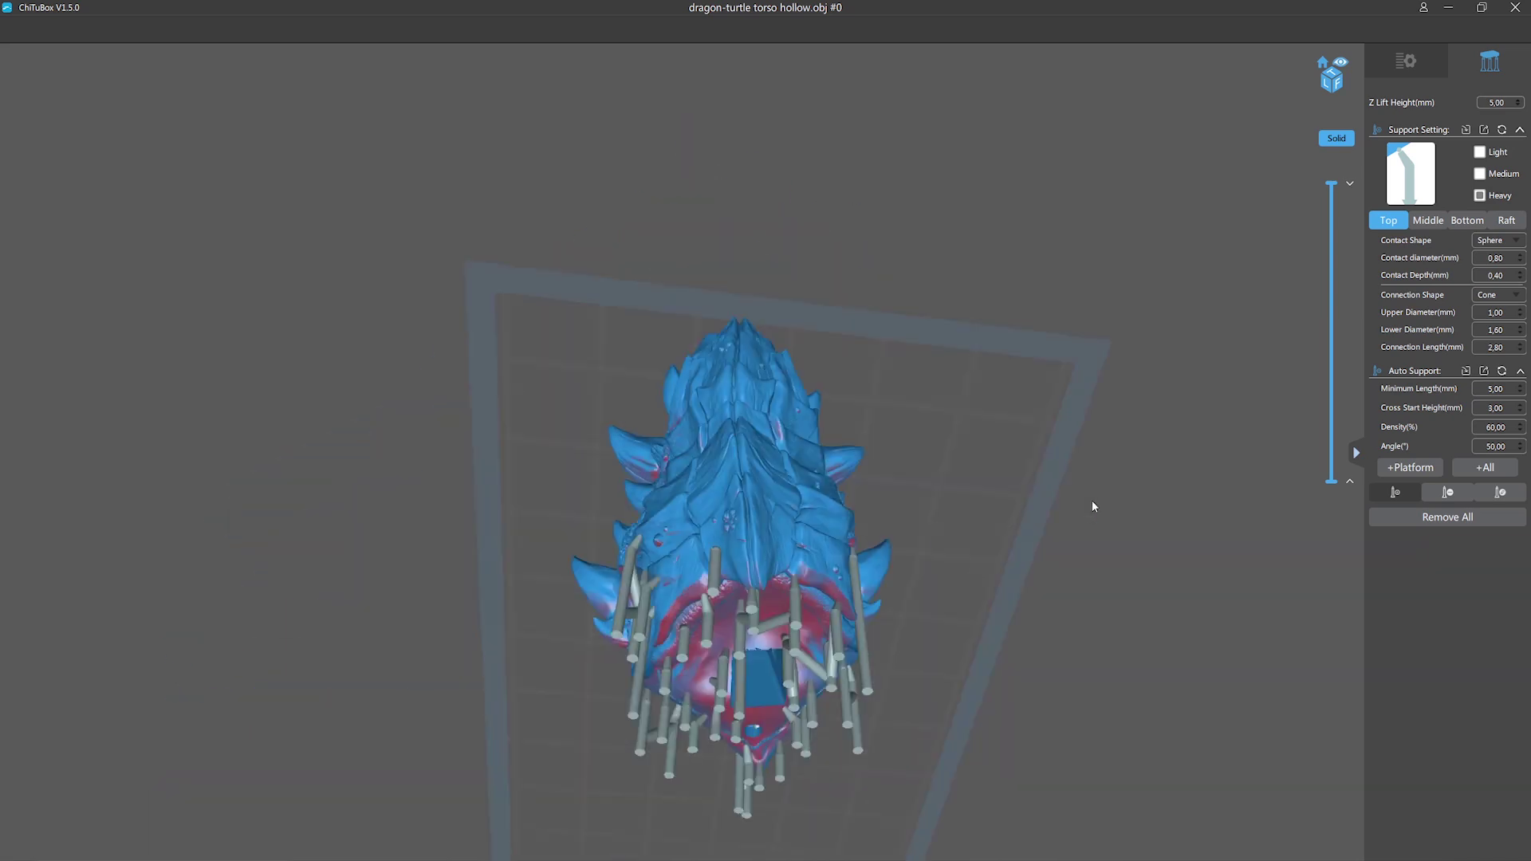
{"action": "left_click_drag", "start_coordinate": [1092, 506], "coordinate": [1064, 634]}
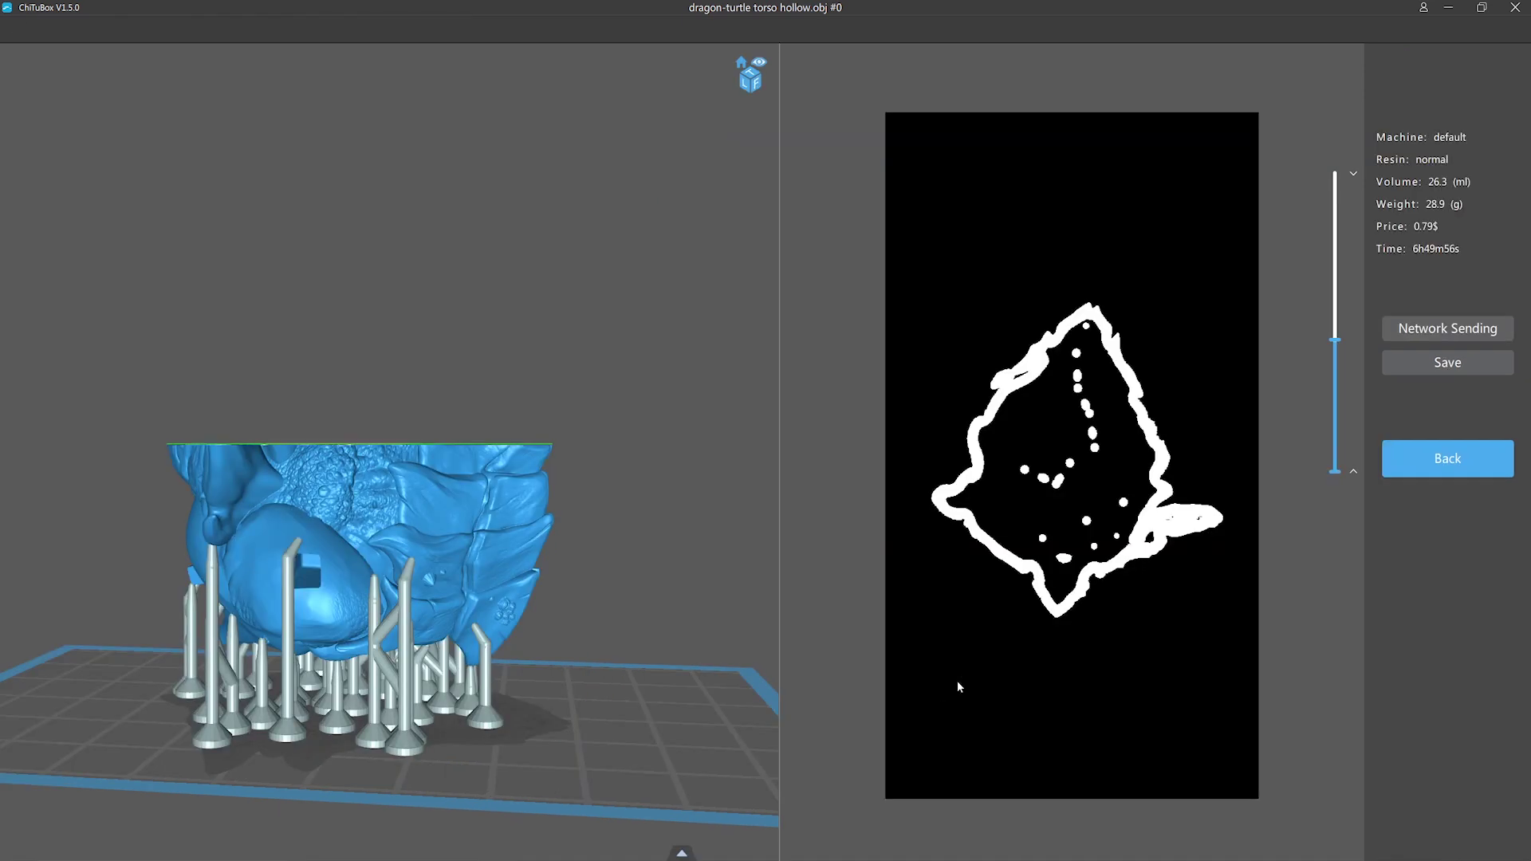
Step: Save the sliced torso as Photons file _dragon-turtle_torso_hollow.photon, replacing the existing file
{"action": "left_click_drag", "start_coordinate": [1342, 340], "coordinate": [1336, 172]}
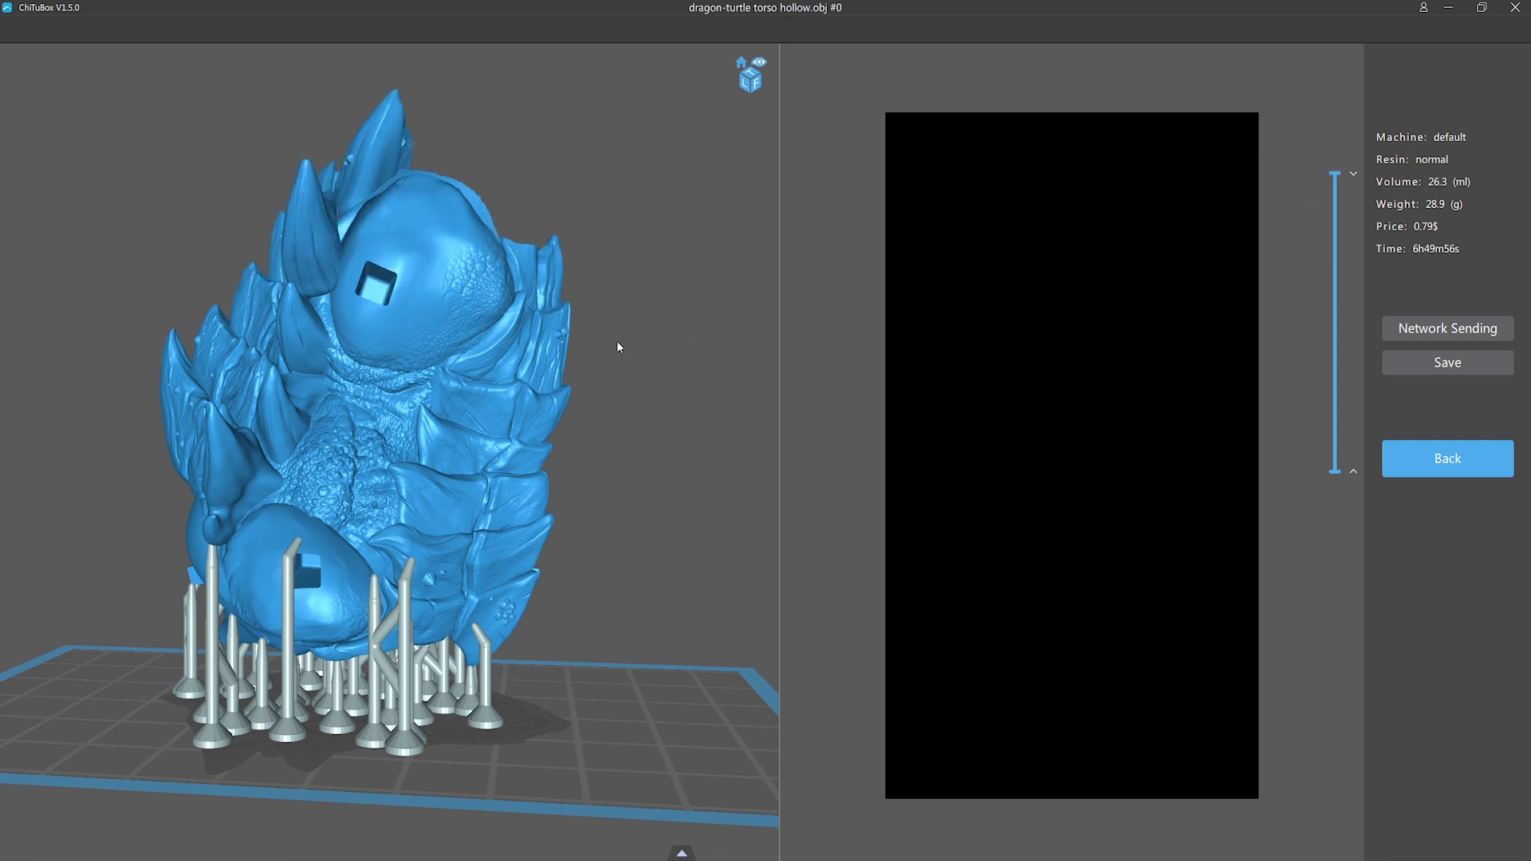
{"action": "left_click", "coordinate": [1447, 364]}
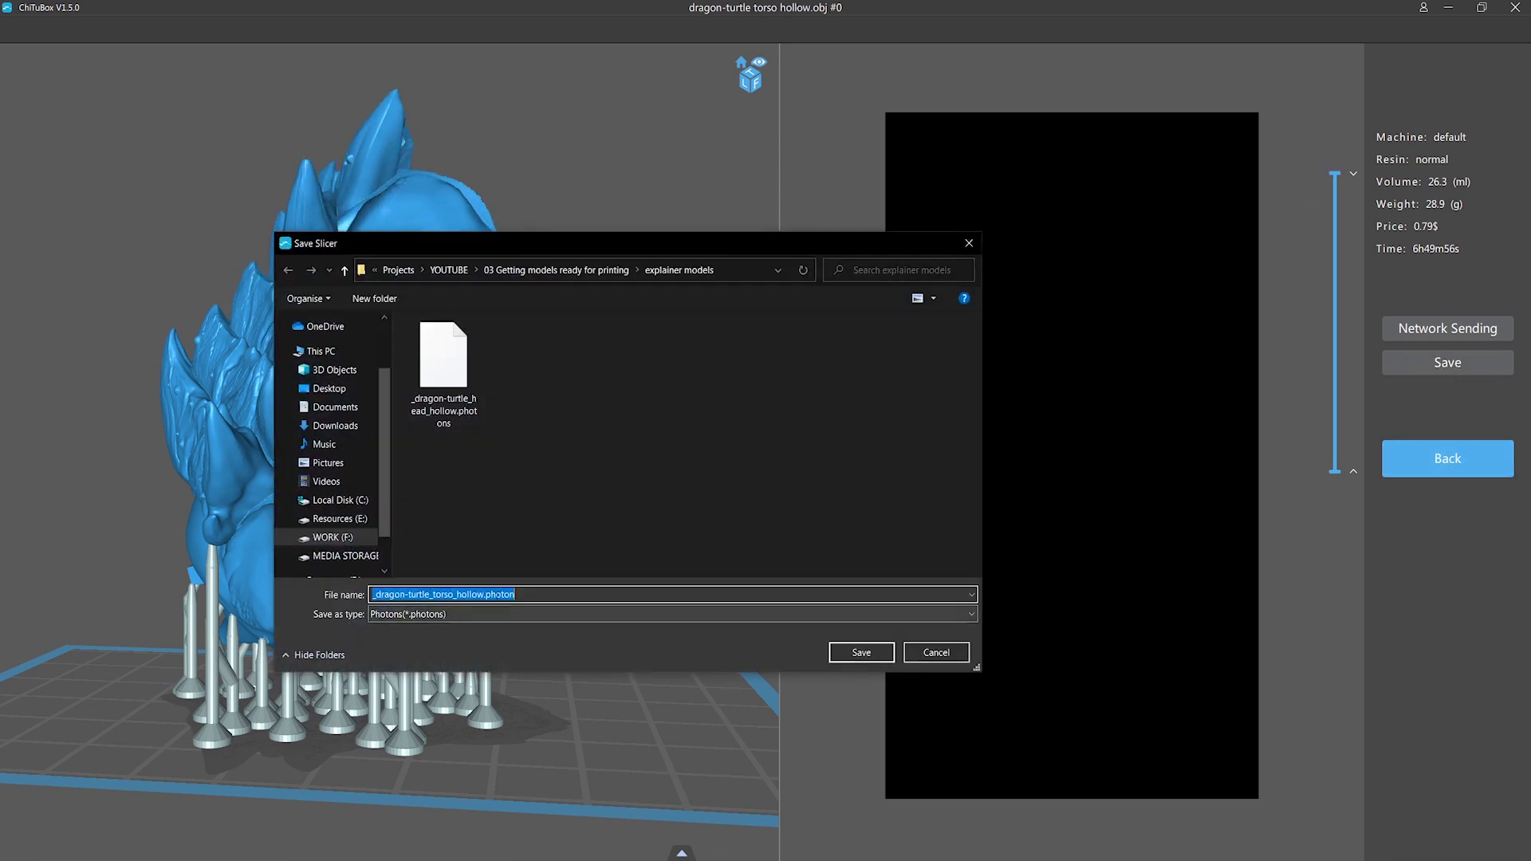
{"action": "left_click", "coordinate": [511, 612]}
{"action": "left_click", "coordinate": [510, 614]}
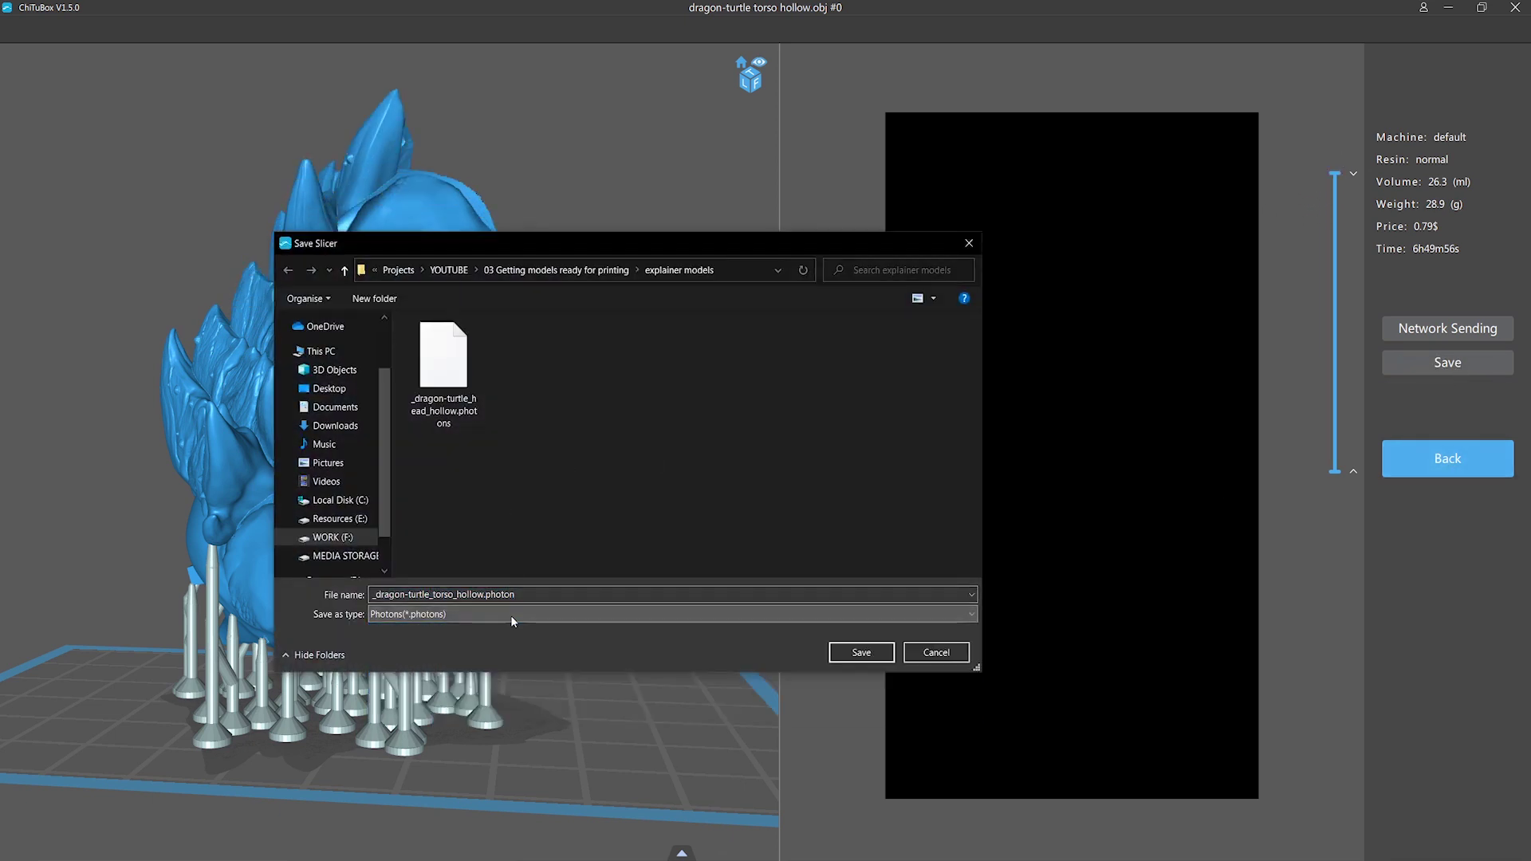
{"action": "left_click", "coordinate": [861, 652]}
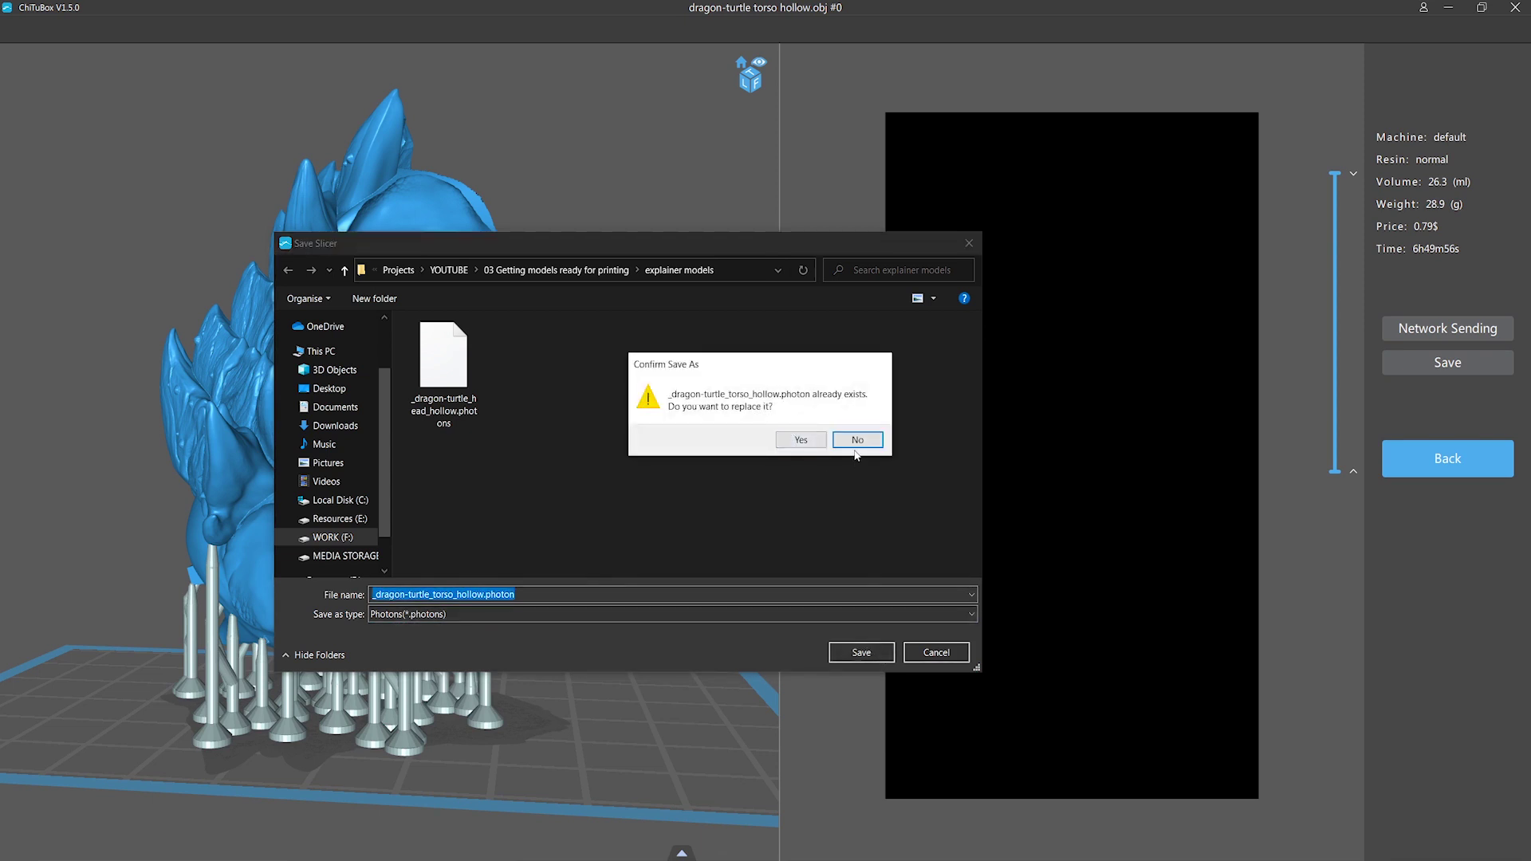
{"action": "left_click", "coordinate": [800, 441]}
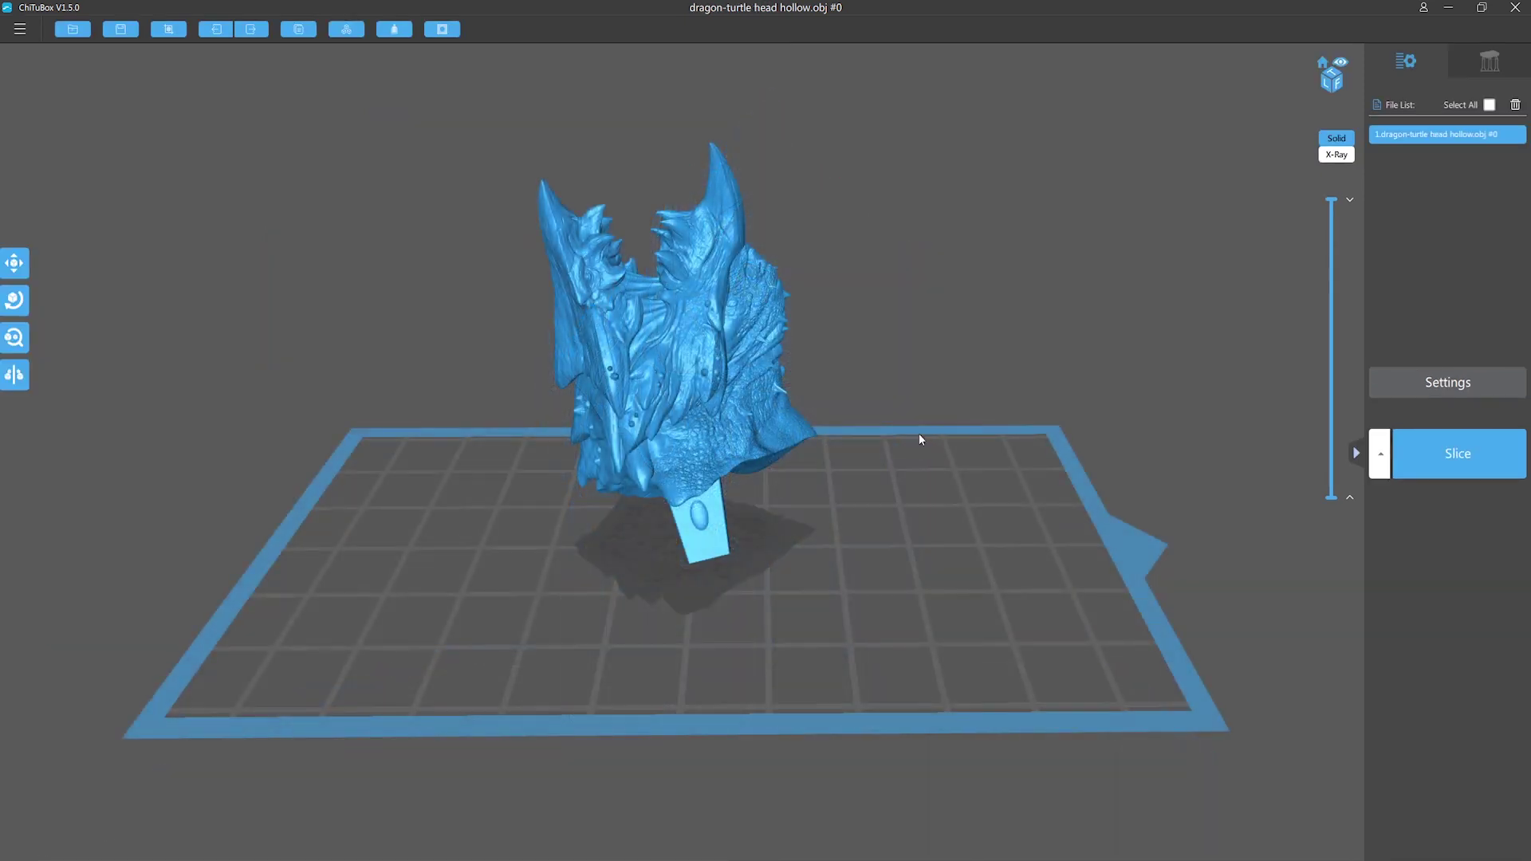
{"action": "left_click_drag", "start_coordinate": [919, 438], "coordinate": [484, 518]}
Step: Raise the dragon-turtle head to Z 6.00 and auto-generate platform supports beneath it
{"action": "scroll", "coordinate": [403, 528], "scroll_direction": "up", "scroll_amount": 3}
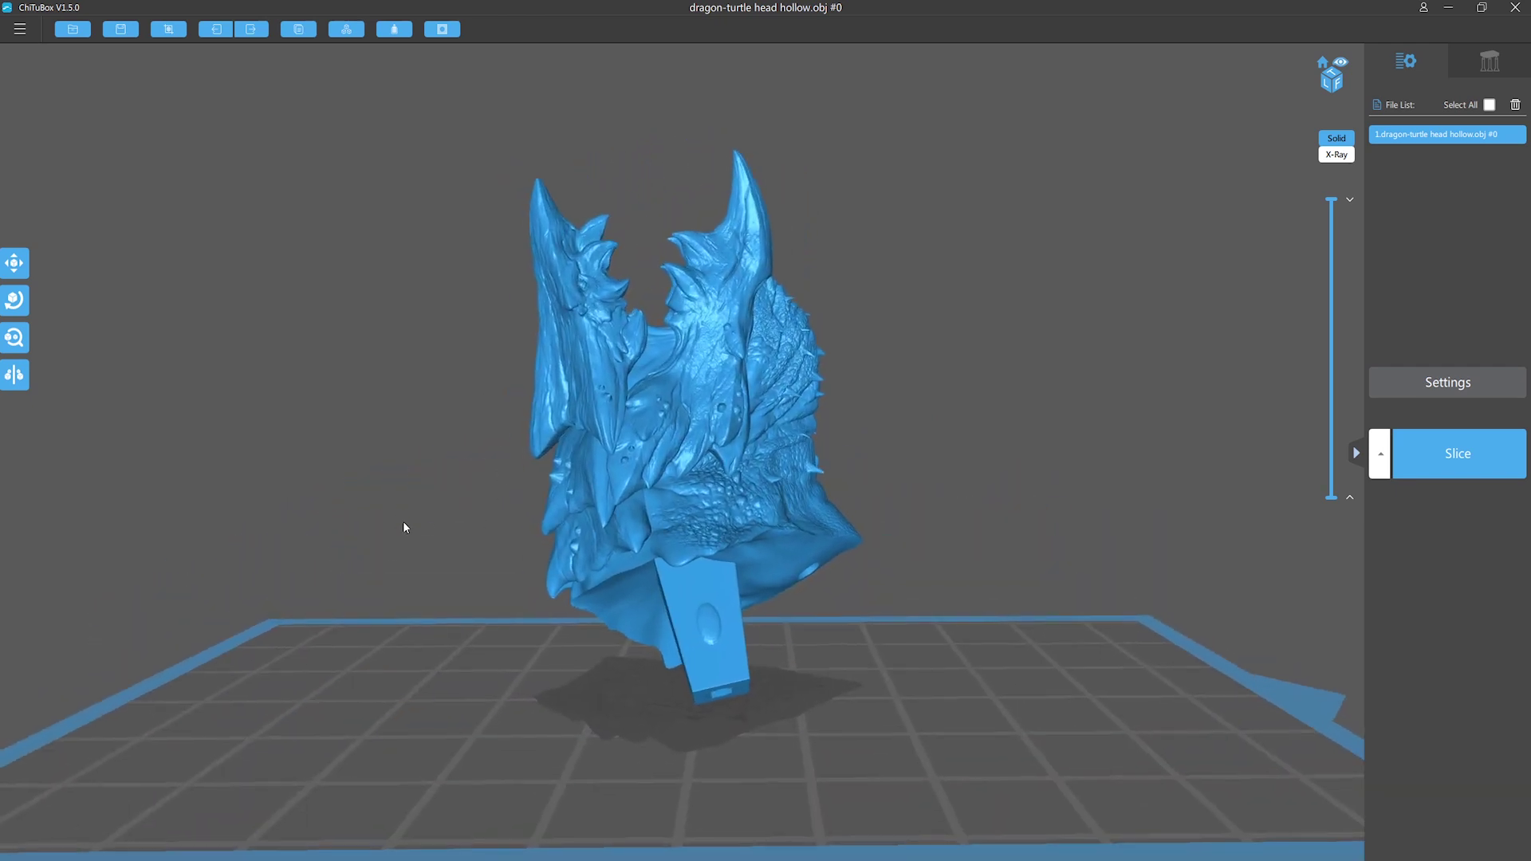
{"action": "left_click", "coordinate": [14, 263]}
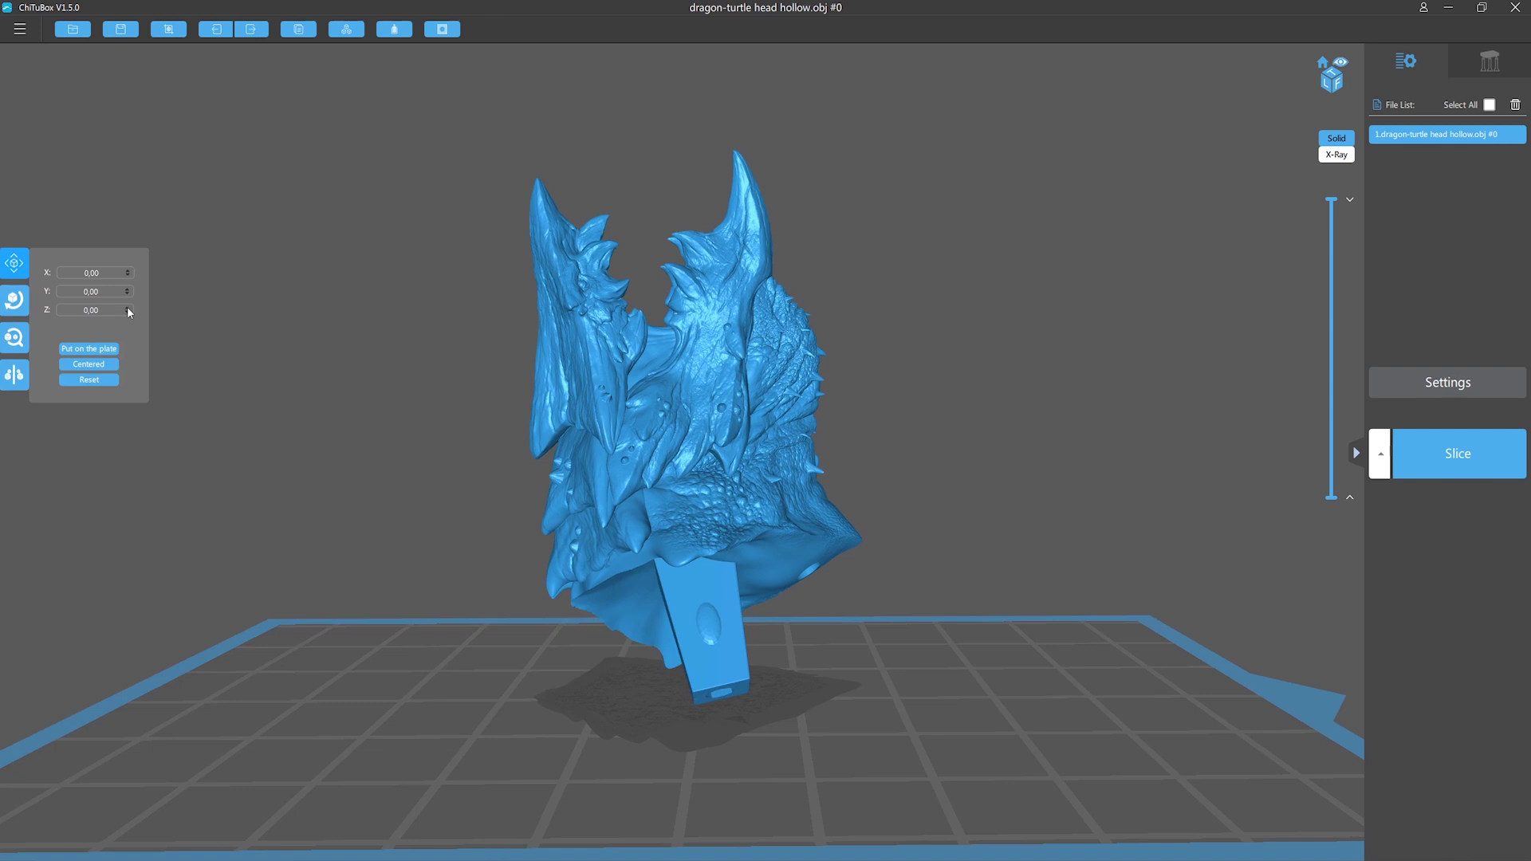
{"action": "scroll", "coordinate": [129, 312], "scroll_direction": "up", "scroll_amount": 6}
{"action": "left_click_drag", "start_coordinate": [383, 422], "coordinate": [421, 442]}
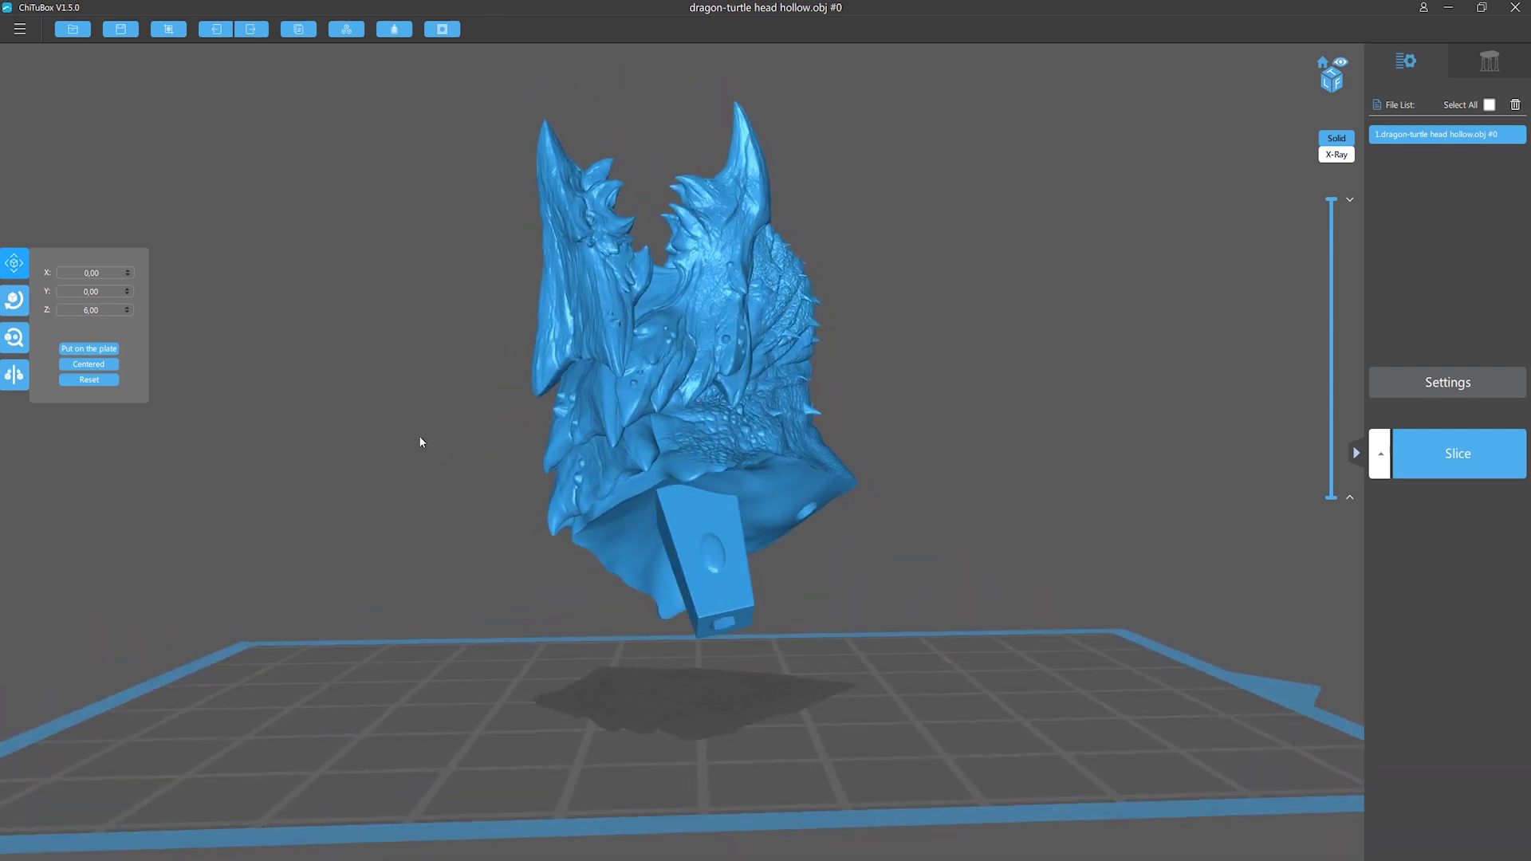
{"action": "left_click", "coordinate": [1503, 68]}
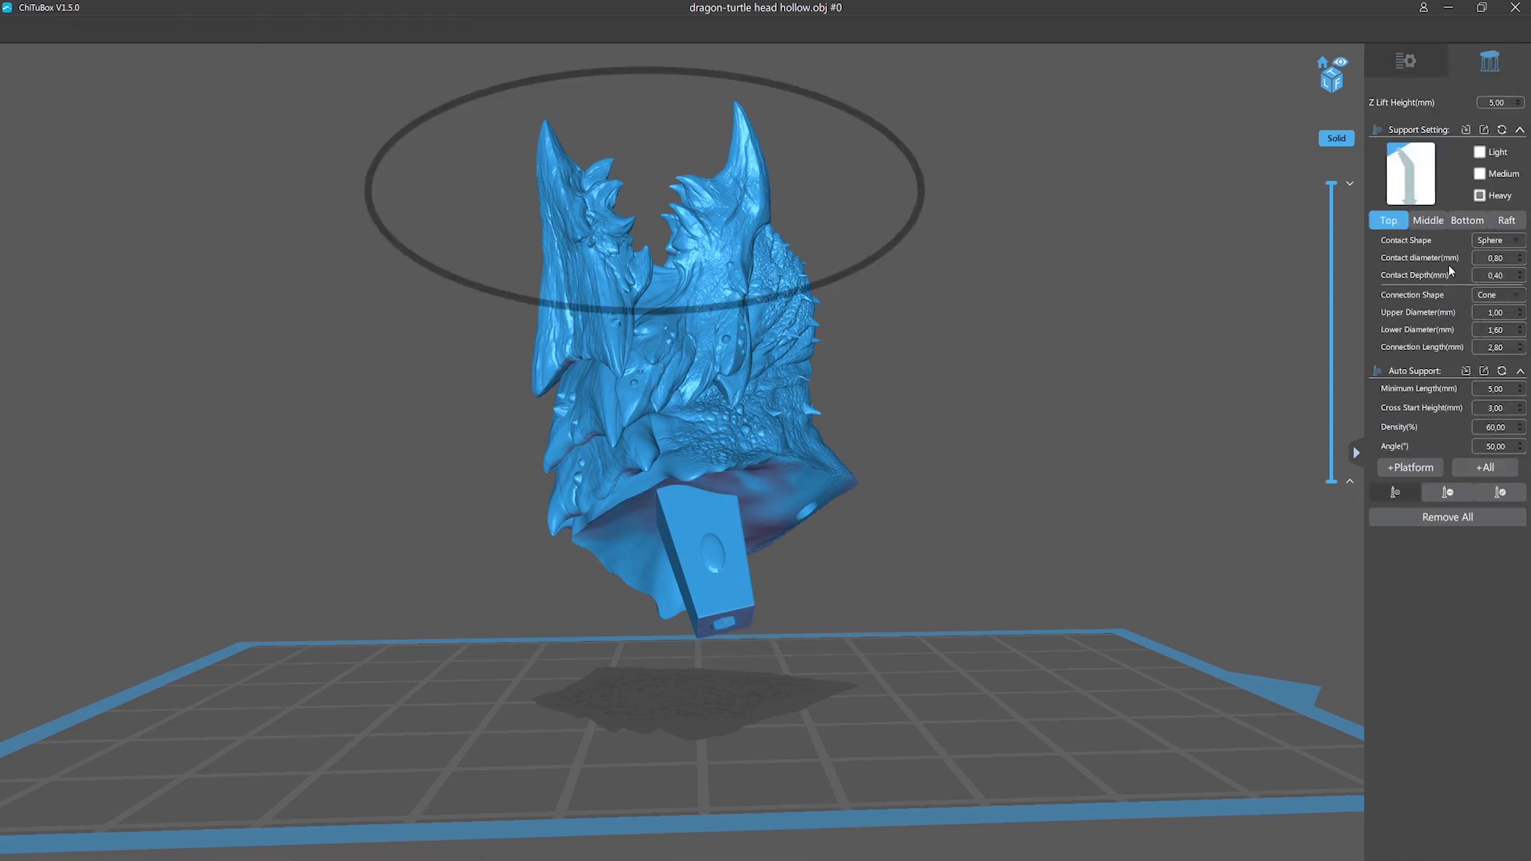
{"action": "left_click", "coordinate": [1417, 471]}
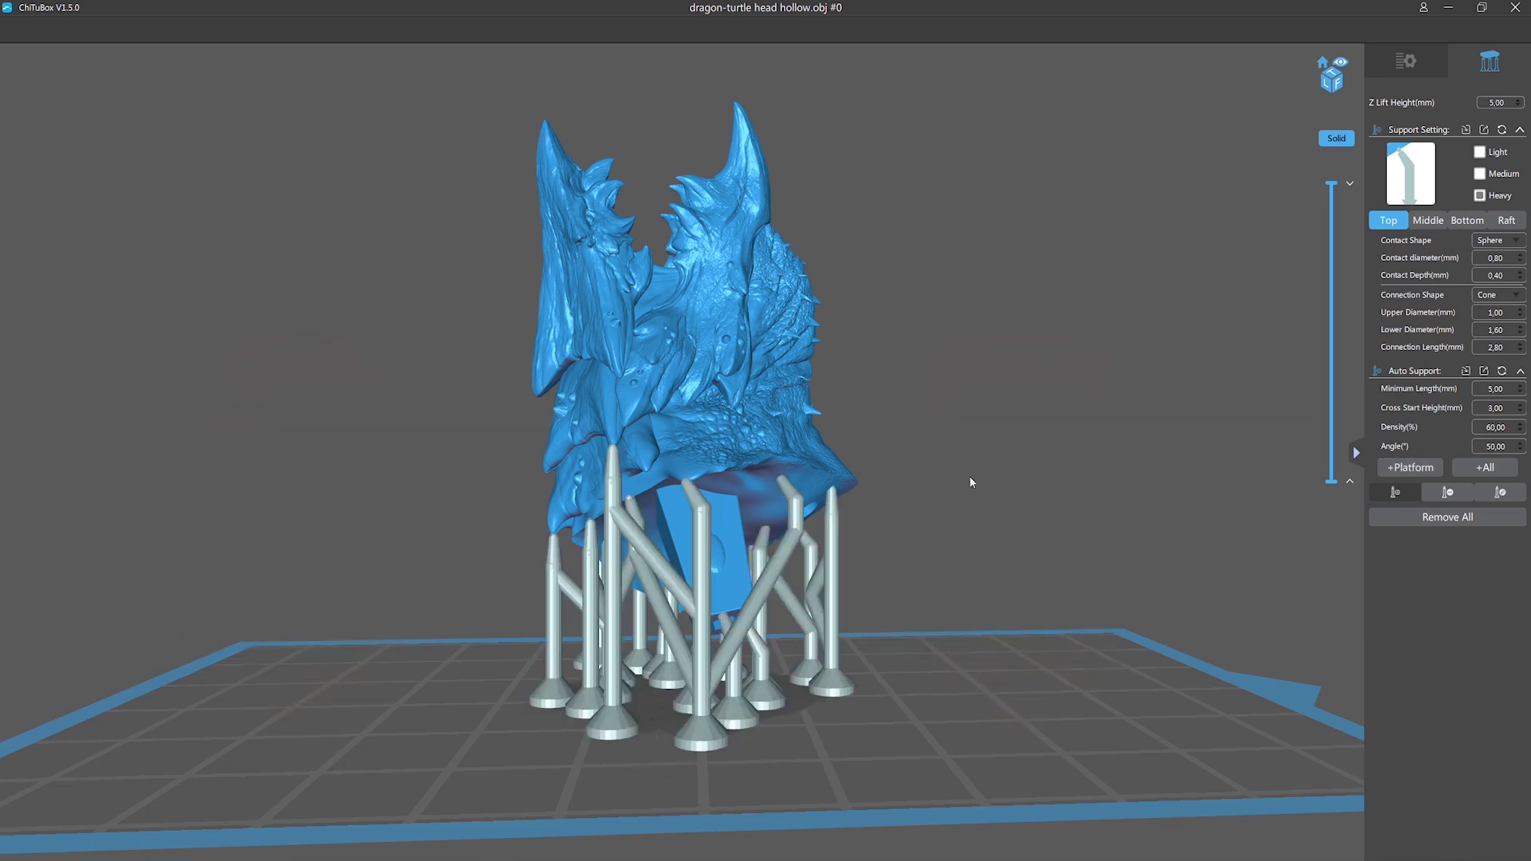
Step: Inspect the head's platform supports from several angles and add one support on its right flank
{"action": "right_click_drag", "start_coordinate": [456, 530], "coordinate": [585, 449]}
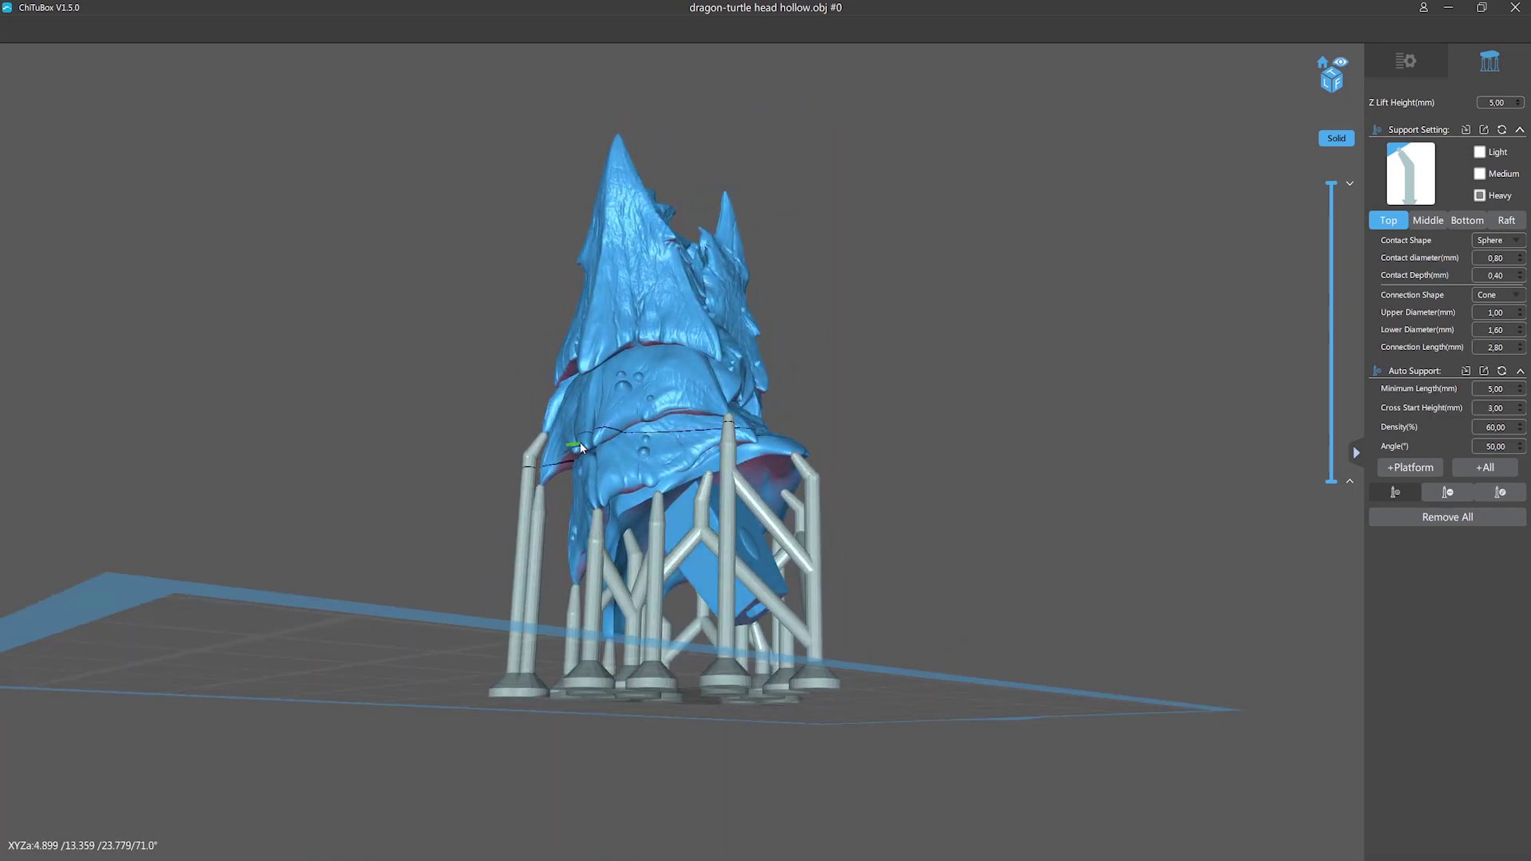
{"action": "right_click_drag", "start_coordinate": [580, 370], "coordinate": [662, 456]}
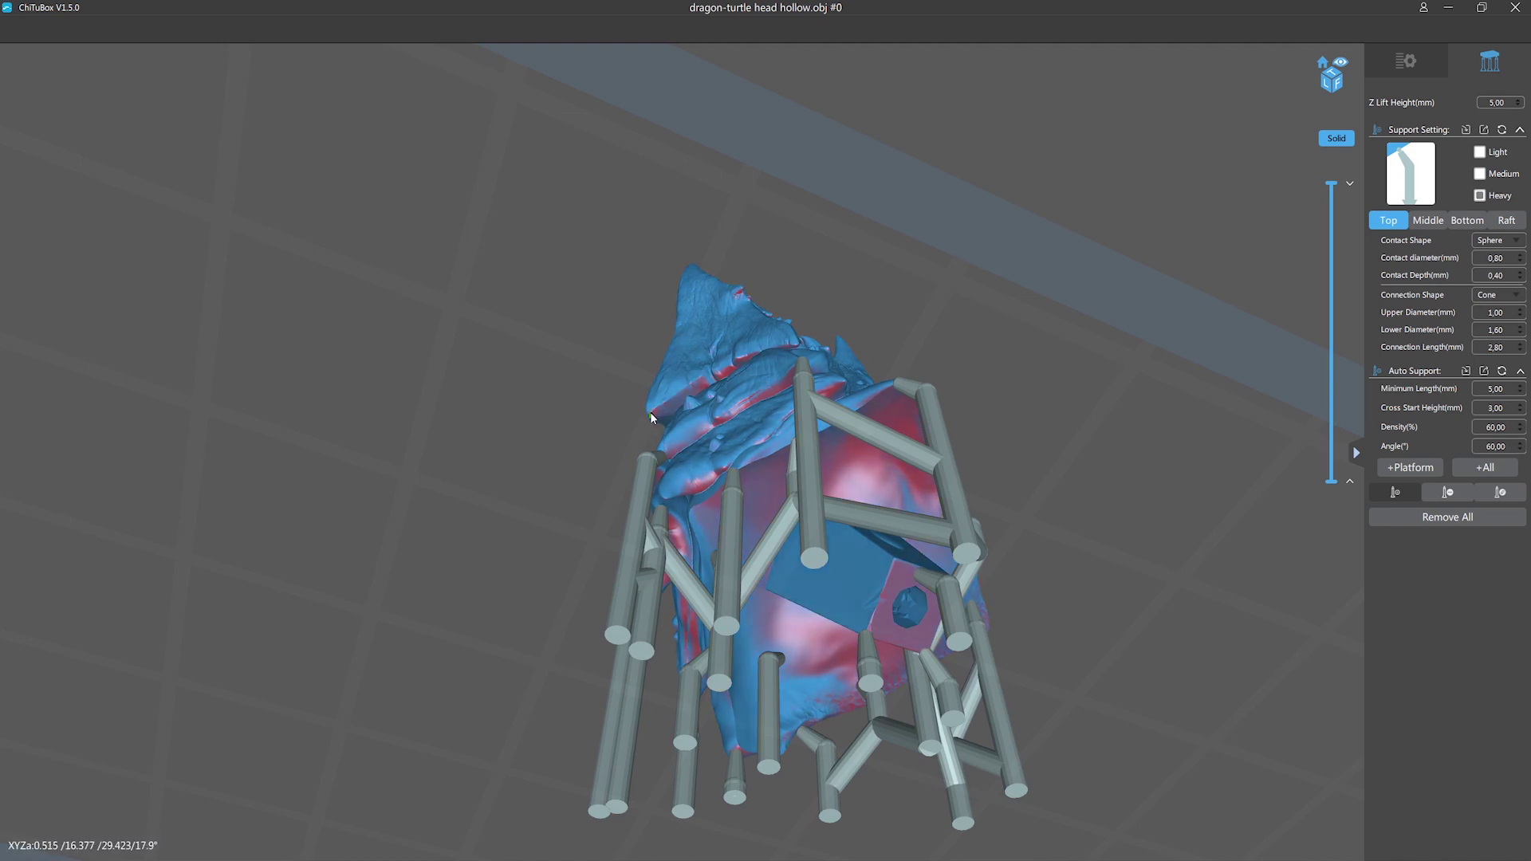
{"action": "left_click_drag", "start_coordinate": [654, 410], "coordinate": [496, 488]}
{"action": "scroll", "coordinate": [430, 516], "scroll_direction": "up", "scroll_amount": 5}
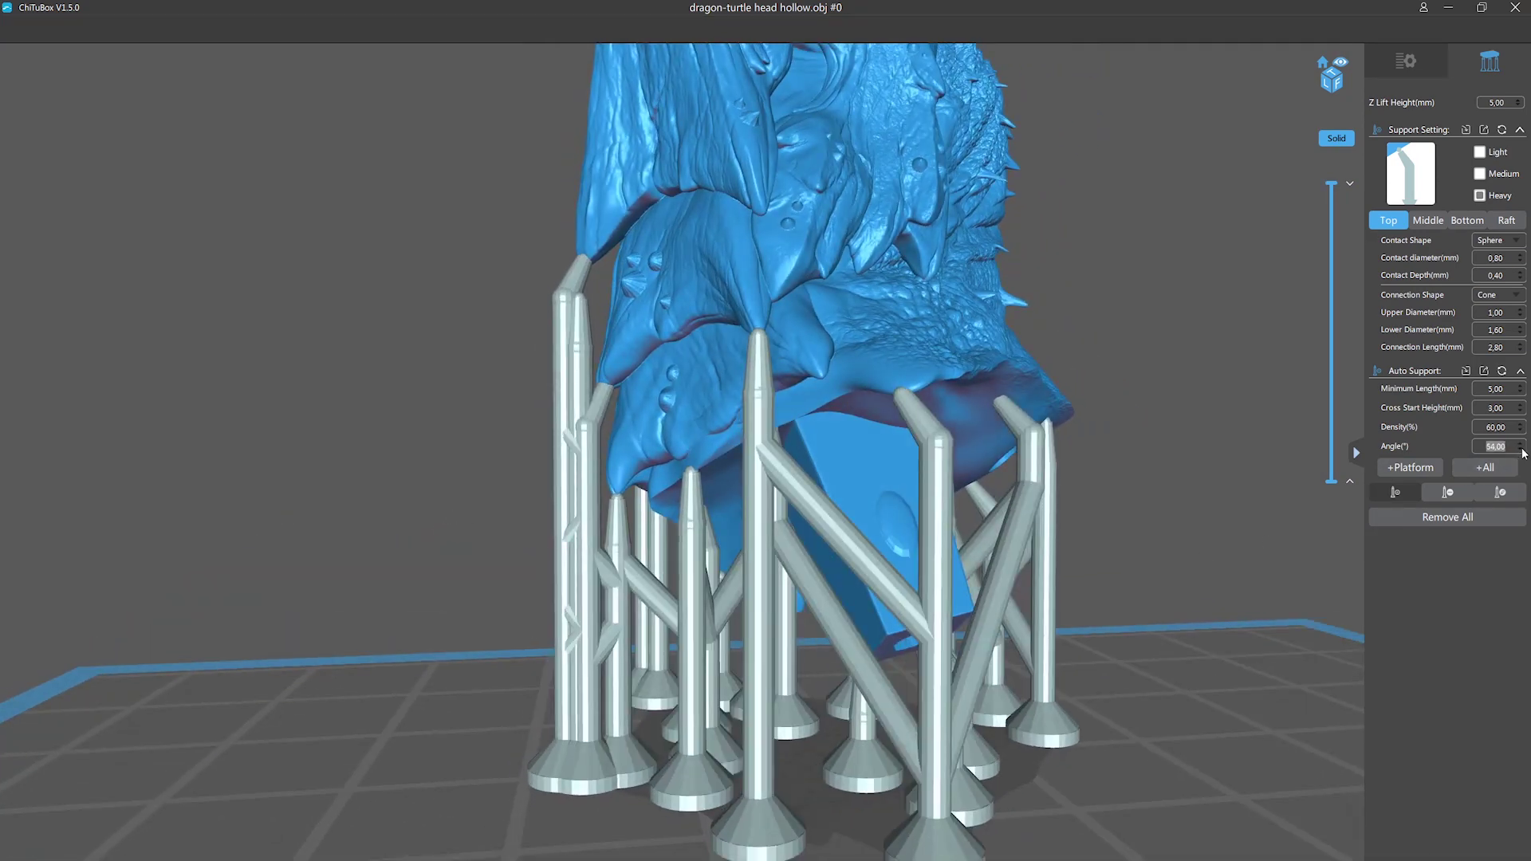
{"action": "left_click_drag", "start_coordinate": [471, 485], "coordinate": [637, 670]}
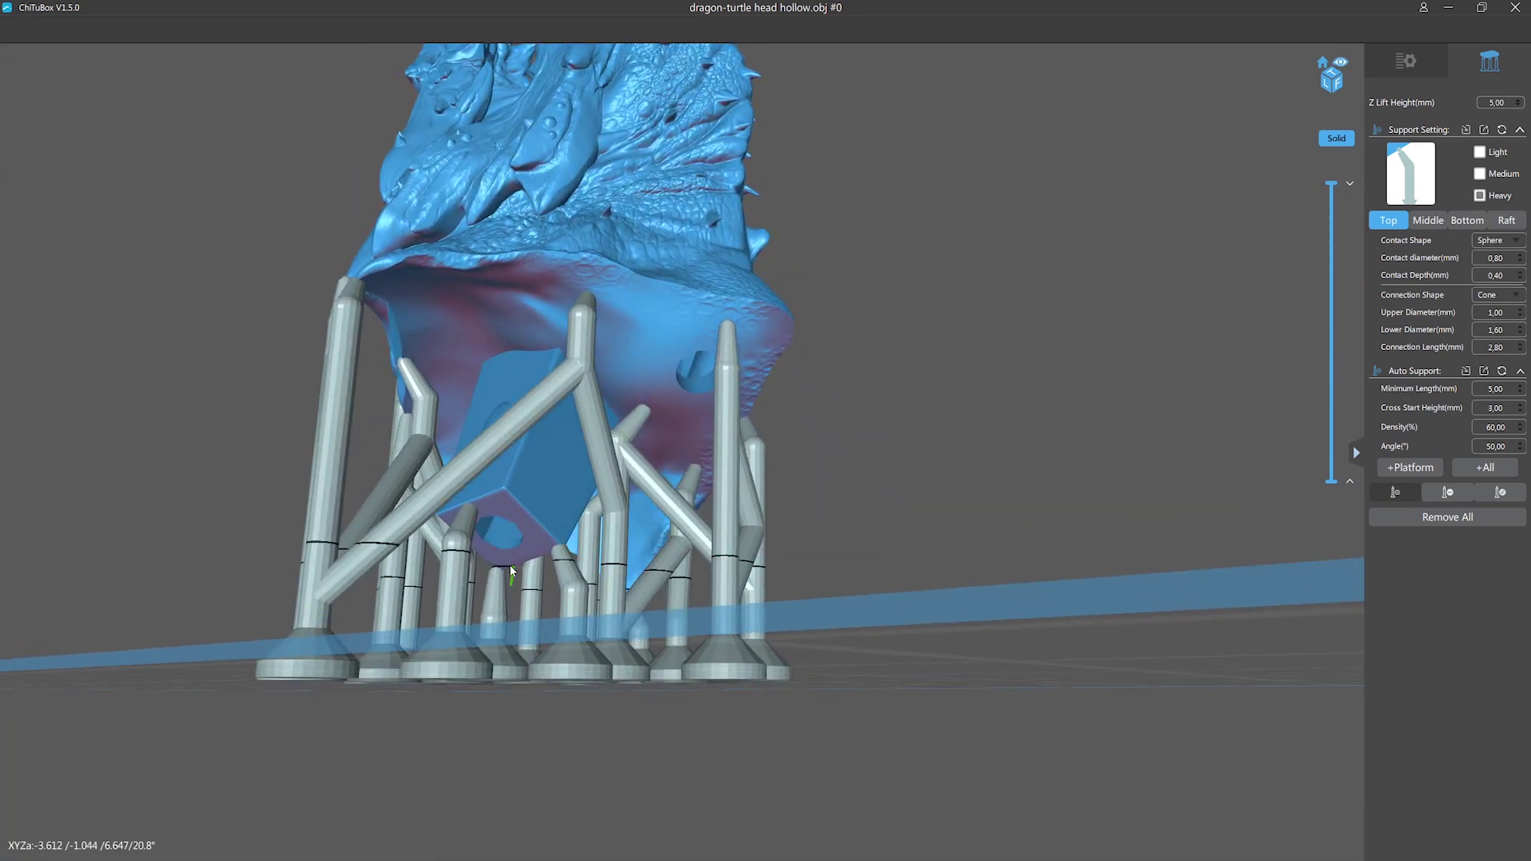
{"action": "left_click_drag", "start_coordinate": [510, 564], "coordinate": [994, 711]}
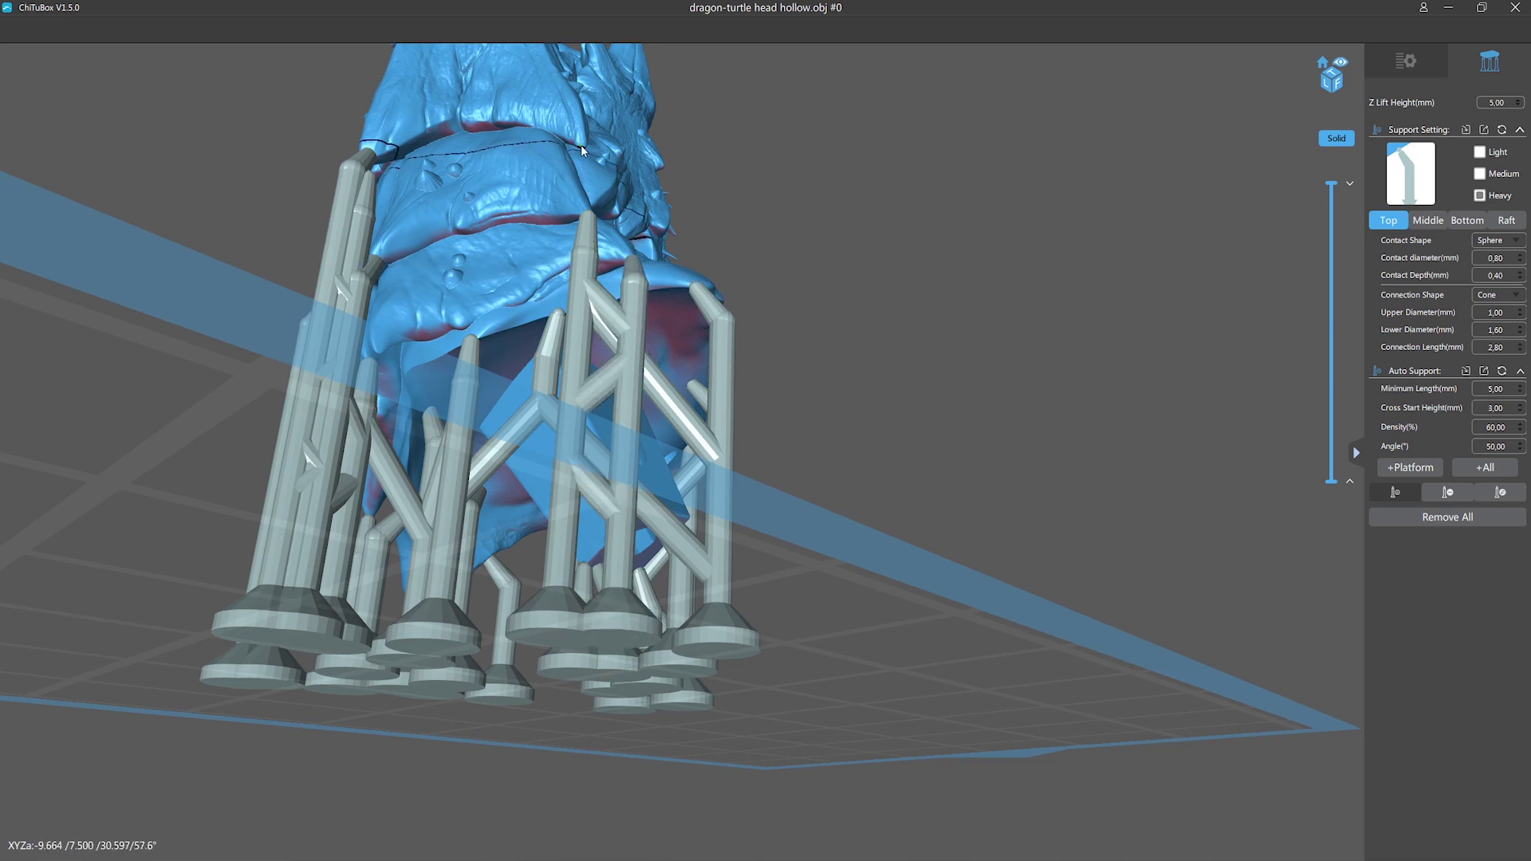
{"action": "left_click_drag", "start_coordinate": [580, 145], "coordinate": [1052, 550]}
{"action": "left_click", "coordinate": [807, 376]}
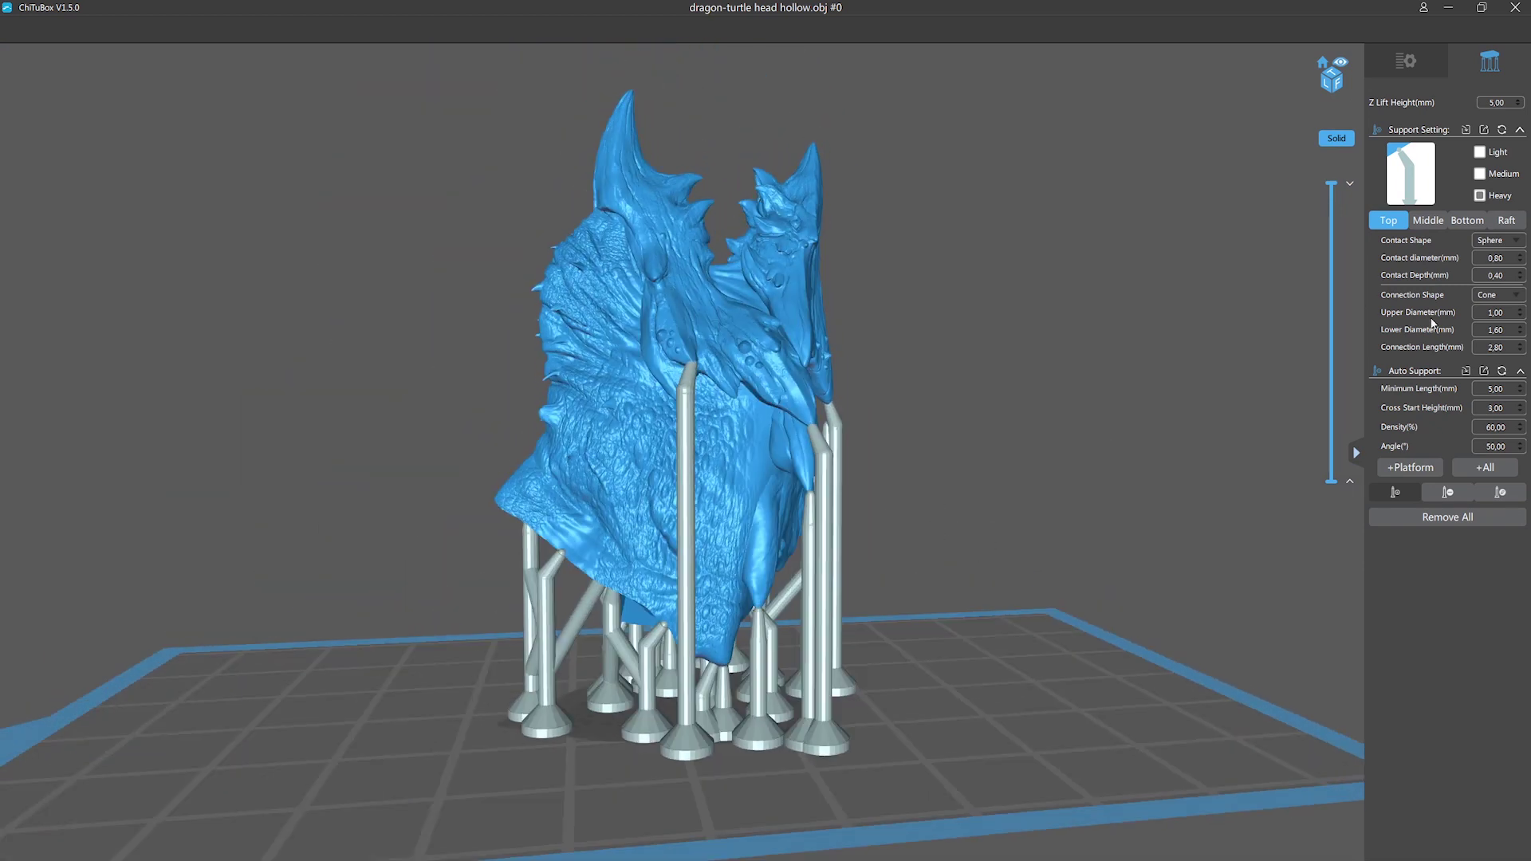
Step: Review the resin settings and the layer height, bottom layer count and exposure time values
{"action": "left_click", "coordinate": [1406, 62]}
{"action": "left_click", "coordinate": [1459, 385]}
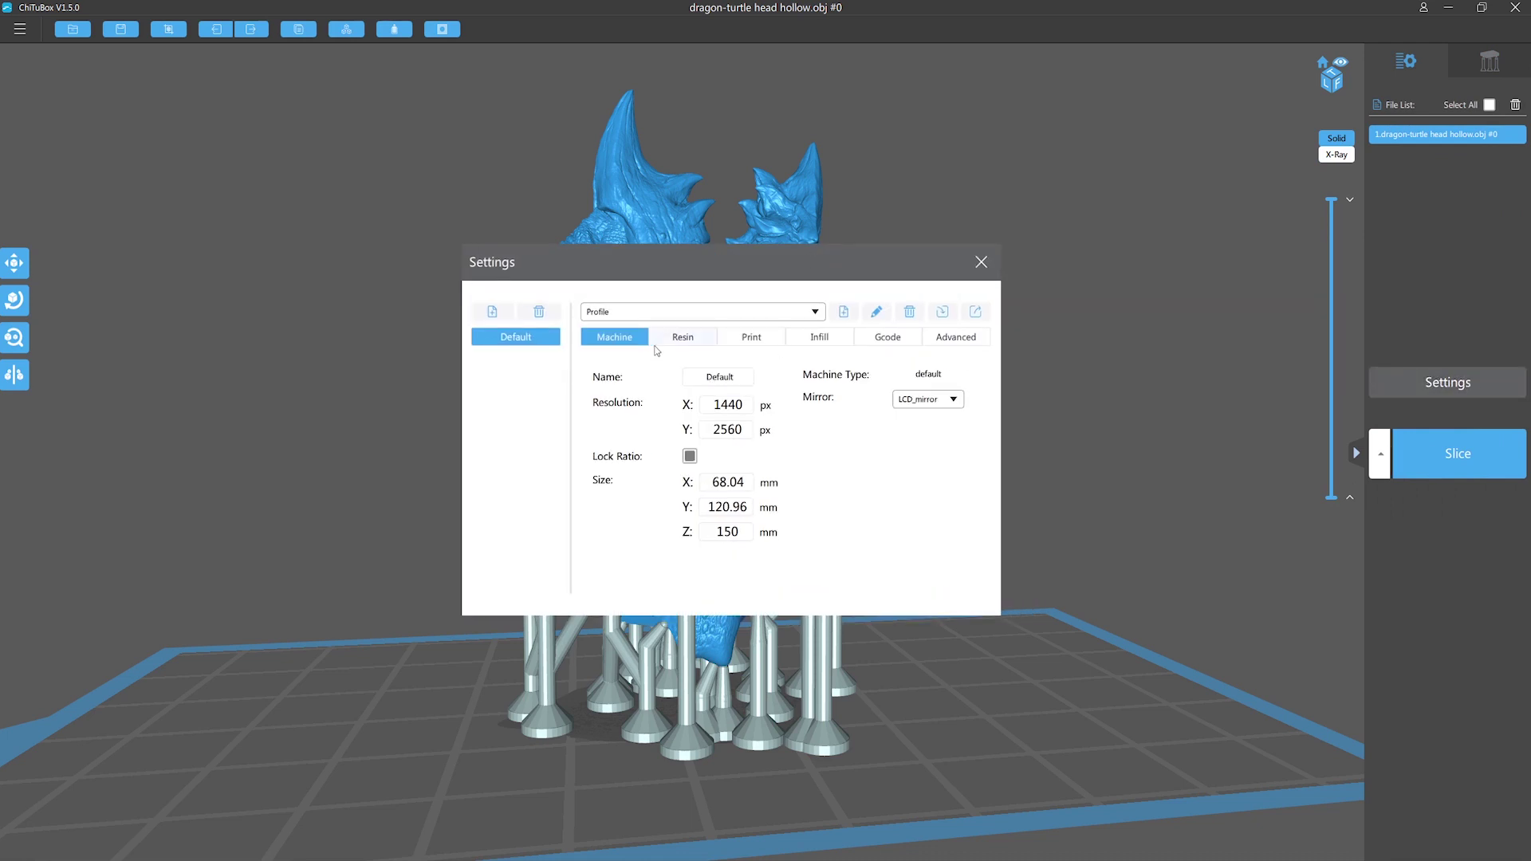
{"action": "left_click", "coordinate": [677, 339]}
{"action": "left_click", "coordinate": [744, 343]}
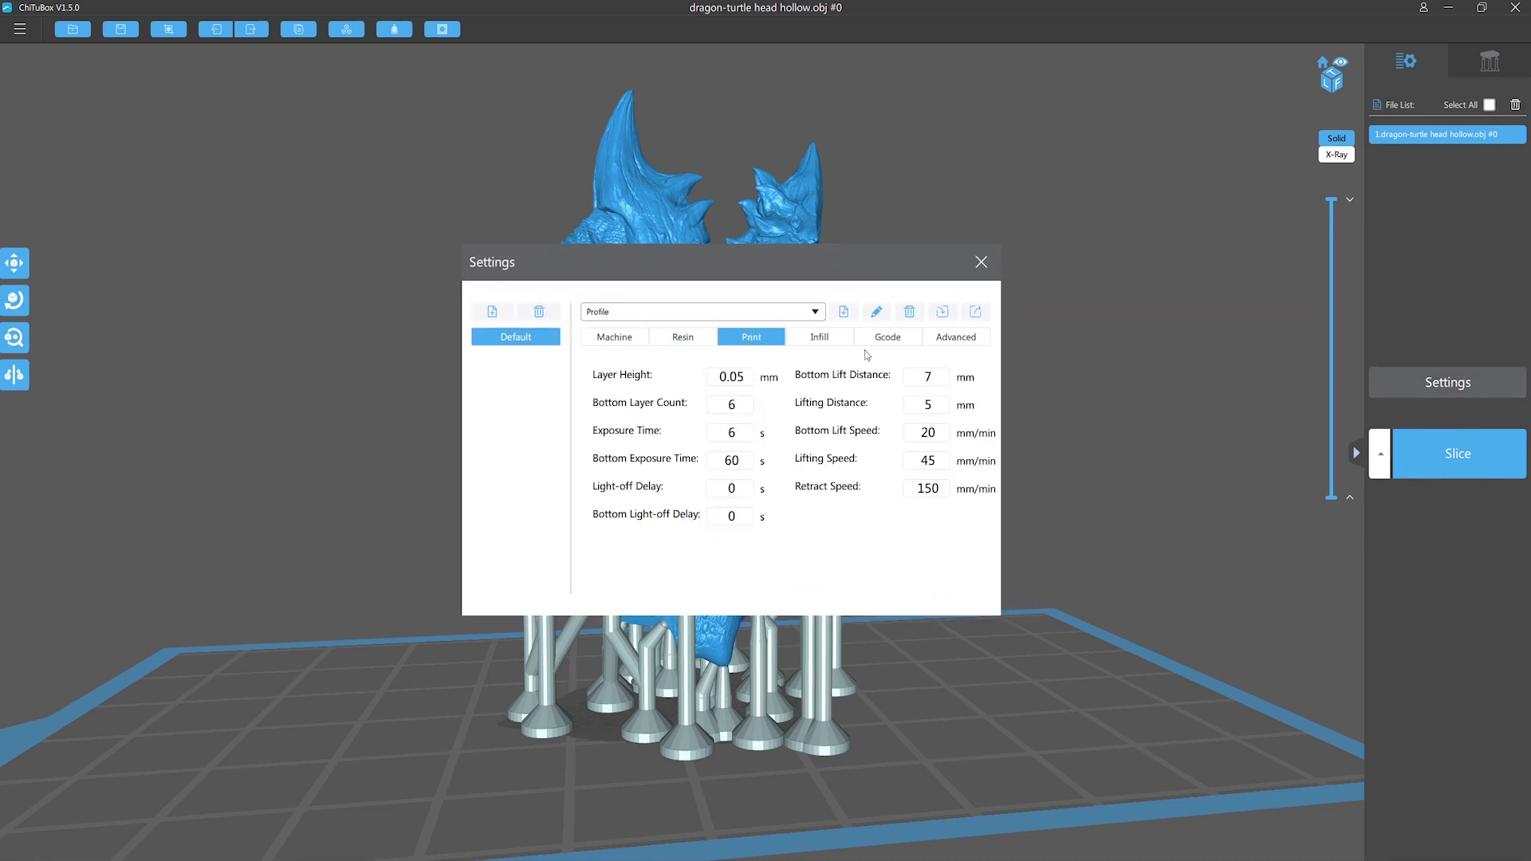
{"action": "double_click", "coordinate": [722, 380]}
{"action": "double_click", "coordinate": [727, 408]}
{"action": "double_click", "coordinate": [752, 438]}
{"action": "double_click", "coordinate": [752, 464]}
Step: Check light-off delay, lifting speed and infill, then slice the head (7.9 ml, 5h3m28s)
{"action": "left_click", "coordinate": [748, 516]}
{"action": "double_click", "coordinate": [917, 468]}
{"action": "left_click", "coordinate": [825, 341]}
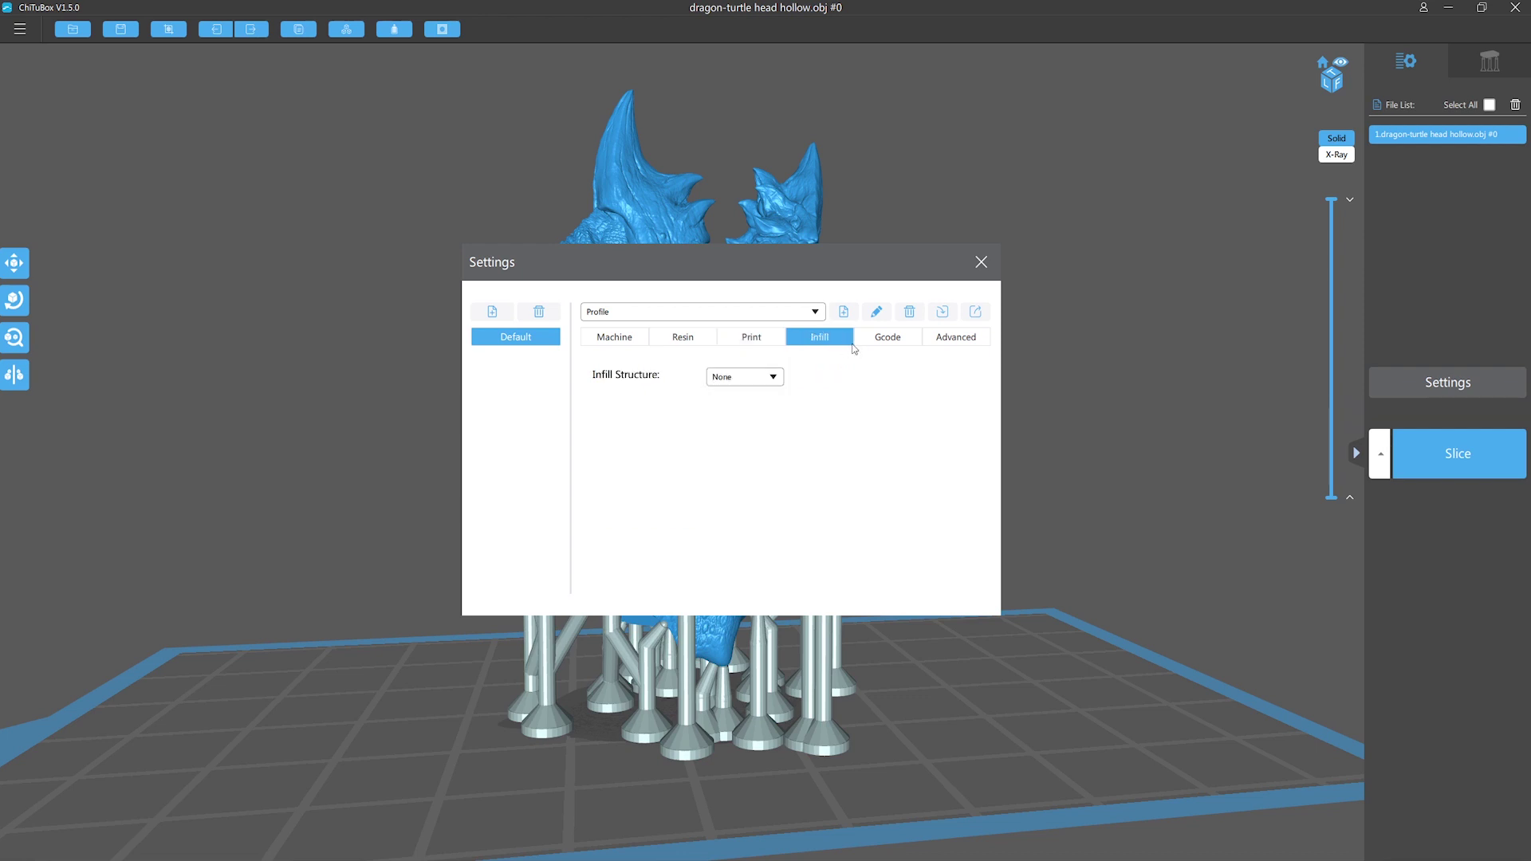
{"action": "left_click", "coordinate": [639, 341]}
{"action": "left_click", "coordinate": [981, 262]}
{"action": "left_click", "coordinate": [1405, 474]}
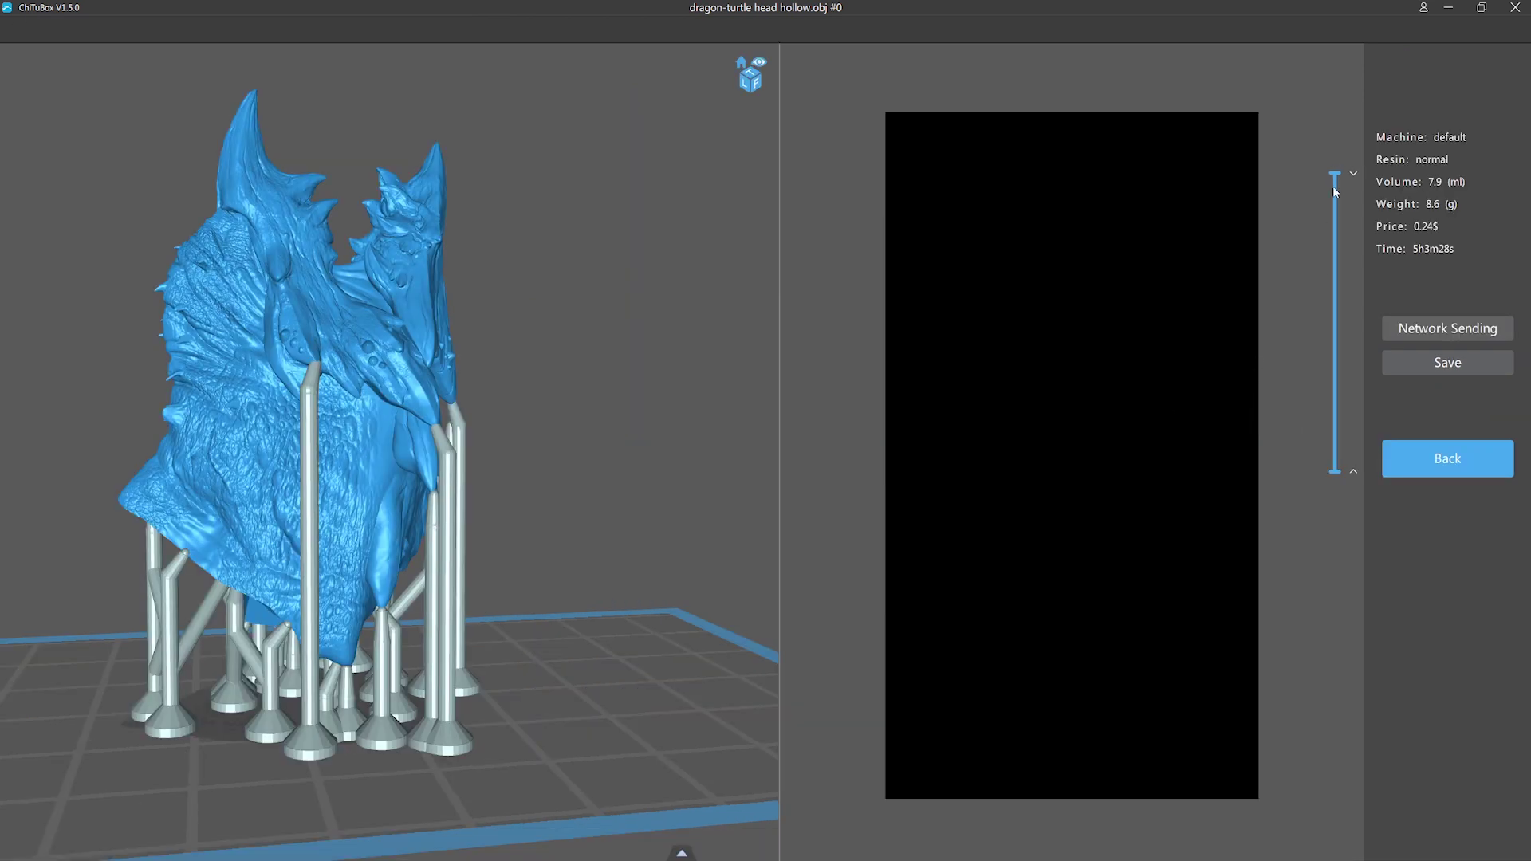
Step: Check the bottom layers and save the sliced head as a Photon slicer (*.photon) file, replacing the old one
{"action": "left_click_drag", "start_coordinate": [1337, 227], "coordinate": [1339, 169]}
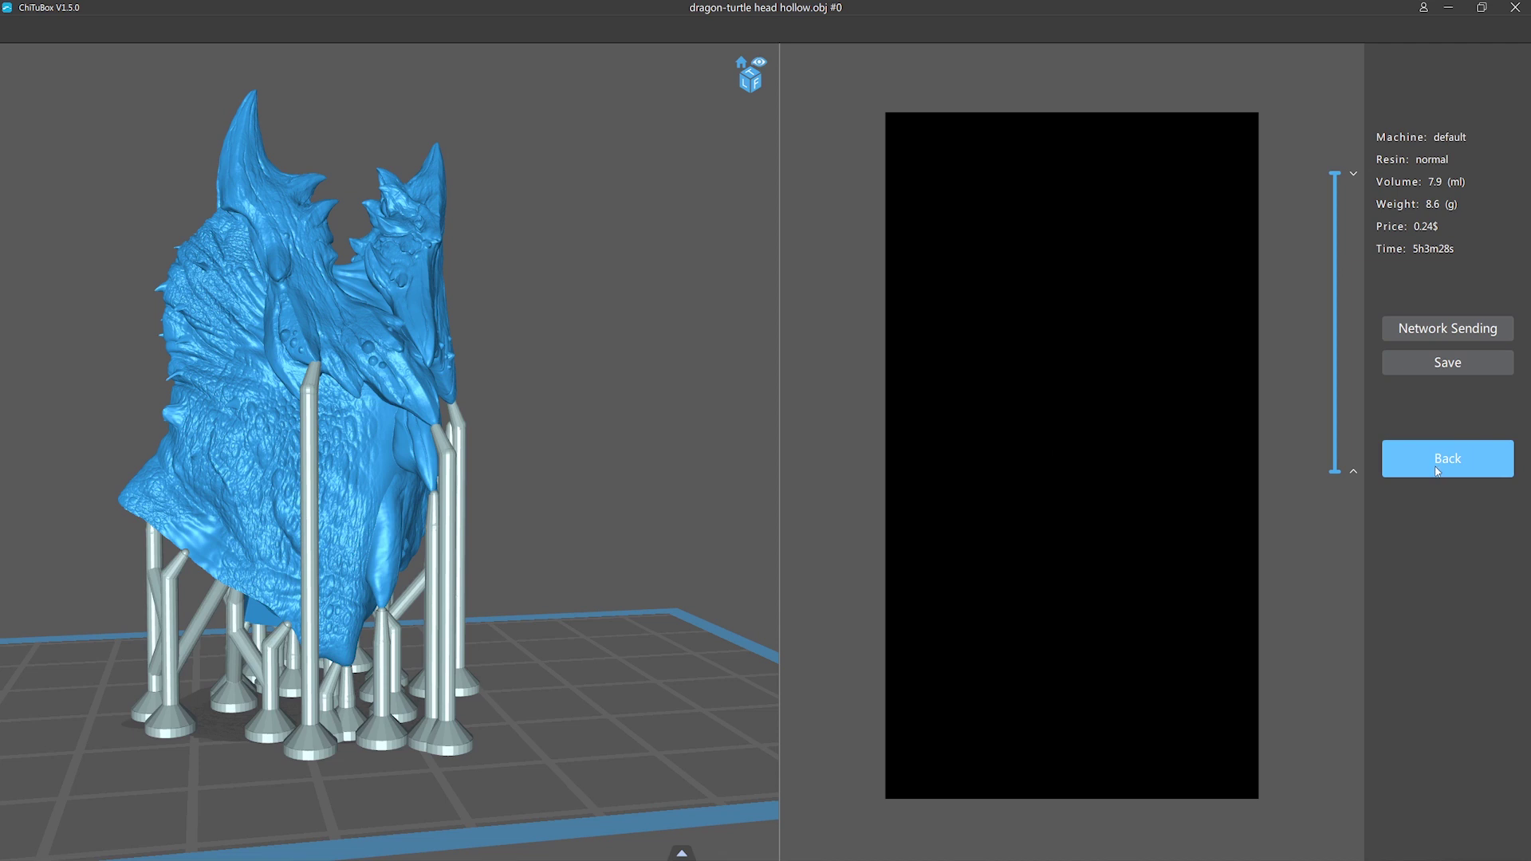
{"action": "left_click", "coordinate": [1447, 367]}
{"action": "left_click_drag", "start_coordinate": [249, 14], "coordinate": [519, 246]}
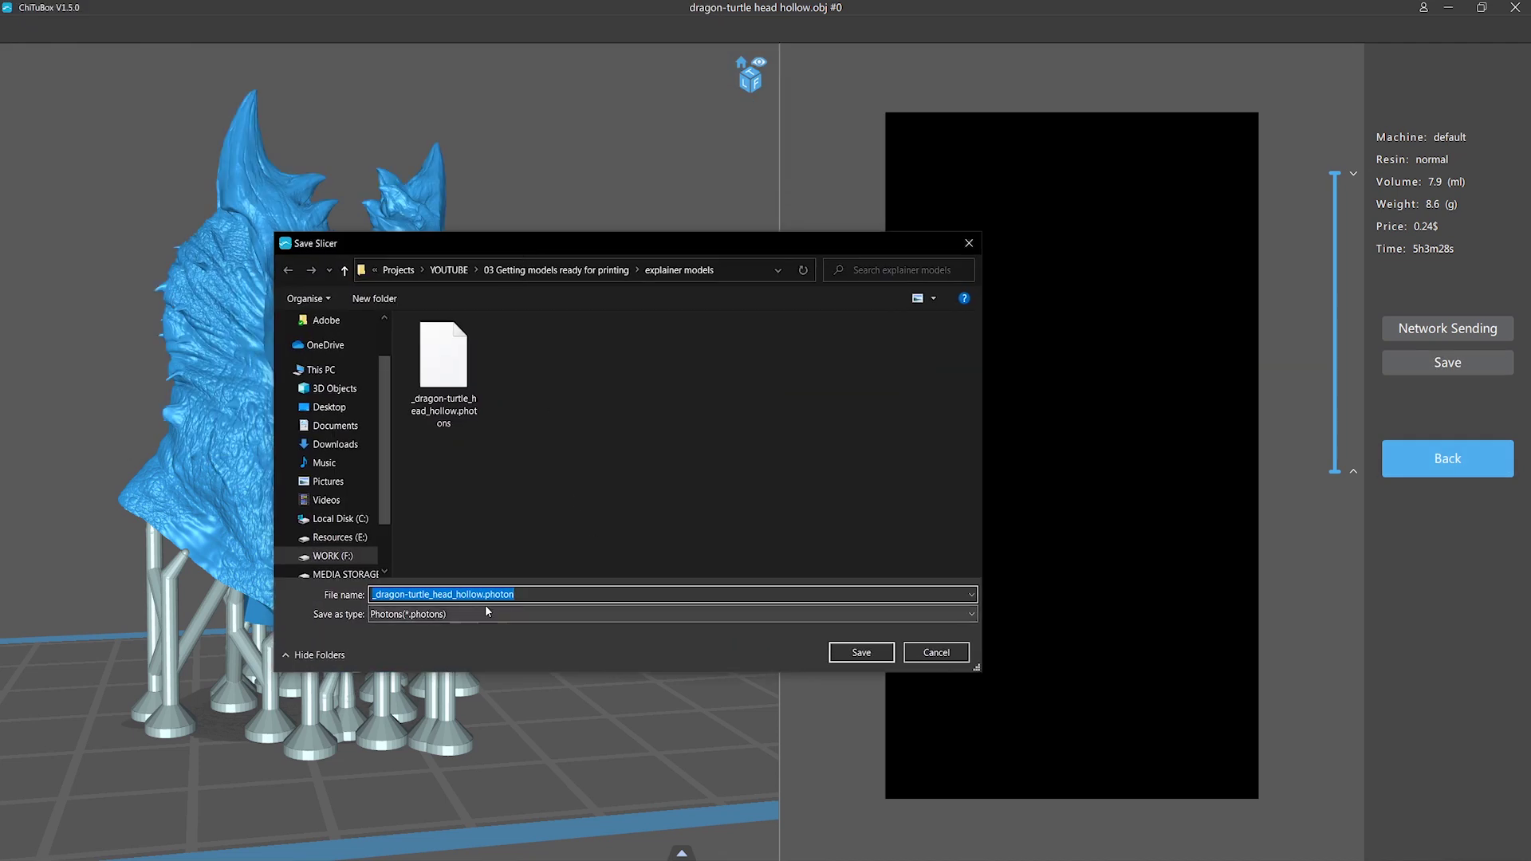
{"action": "left_click", "coordinate": [447, 614]}
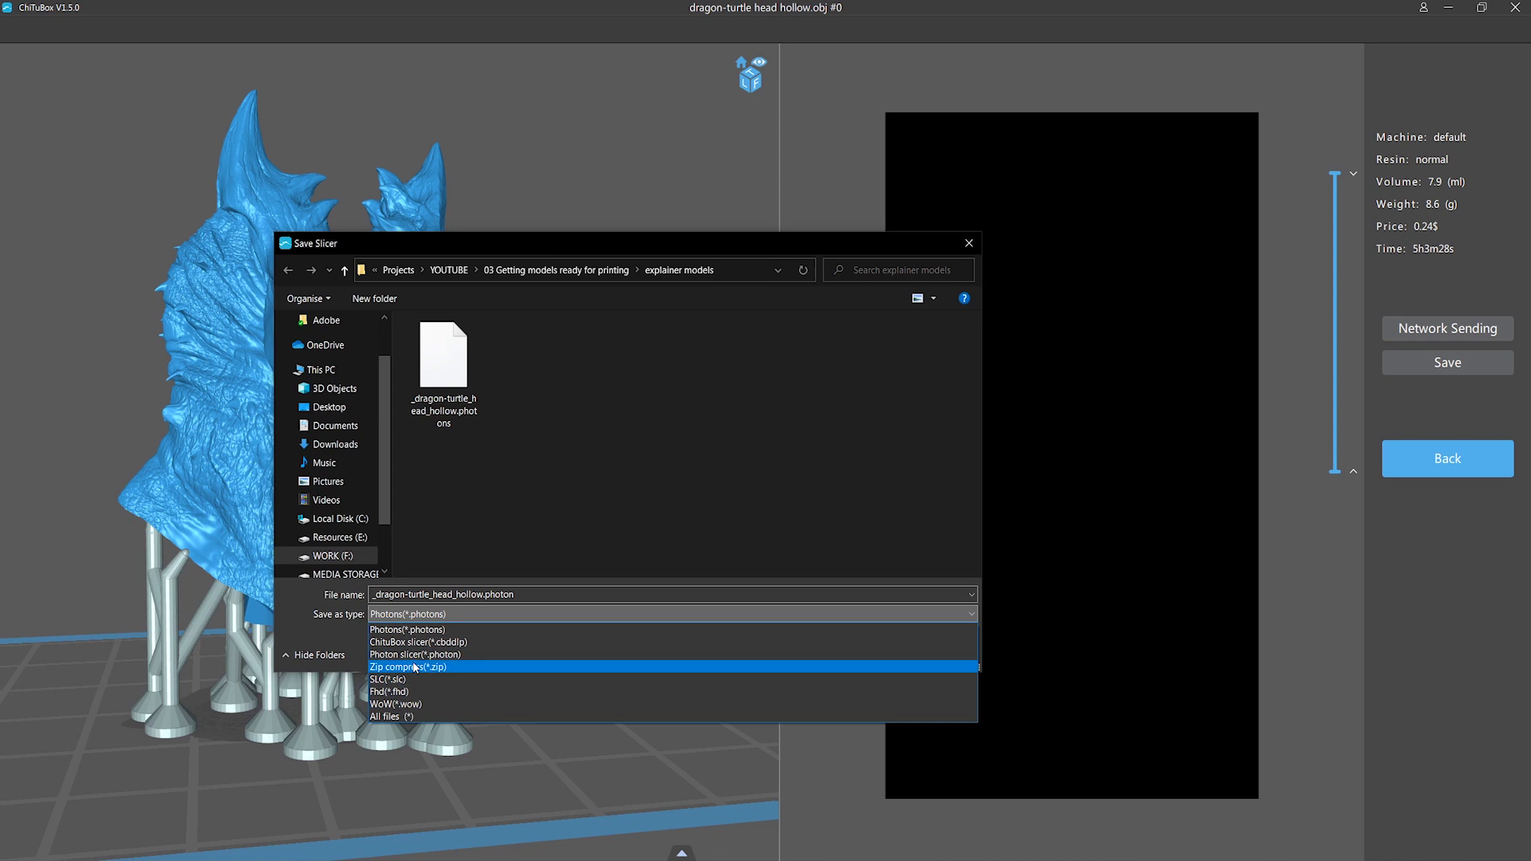
{"action": "left_click", "coordinate": [461, 655]}
{"action": "double_click", "coordinate": [448, 367]}
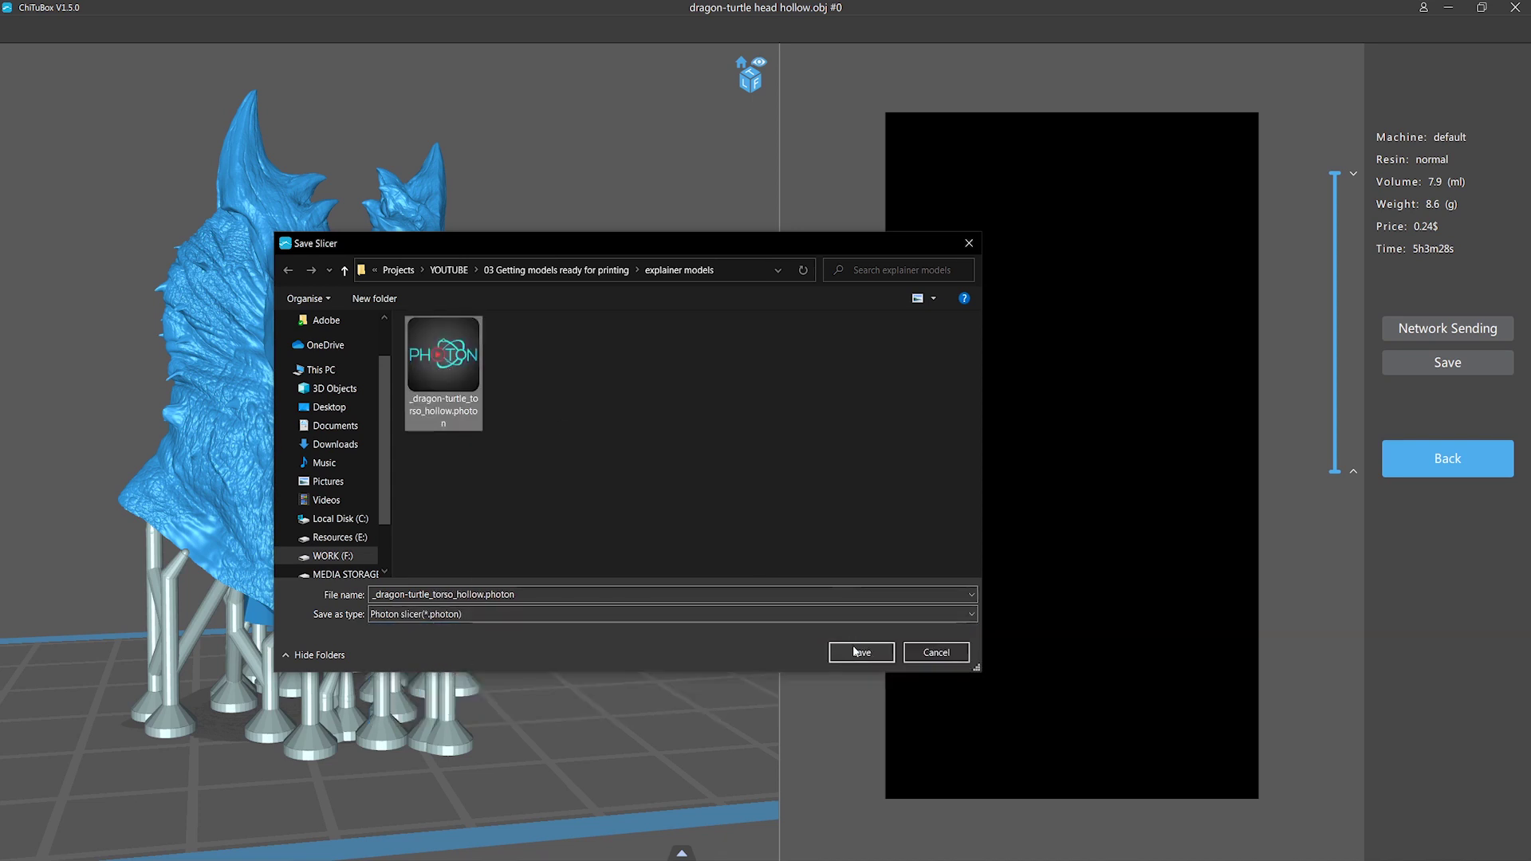
{"action": "left_click", "coordinate": [797, 441]}
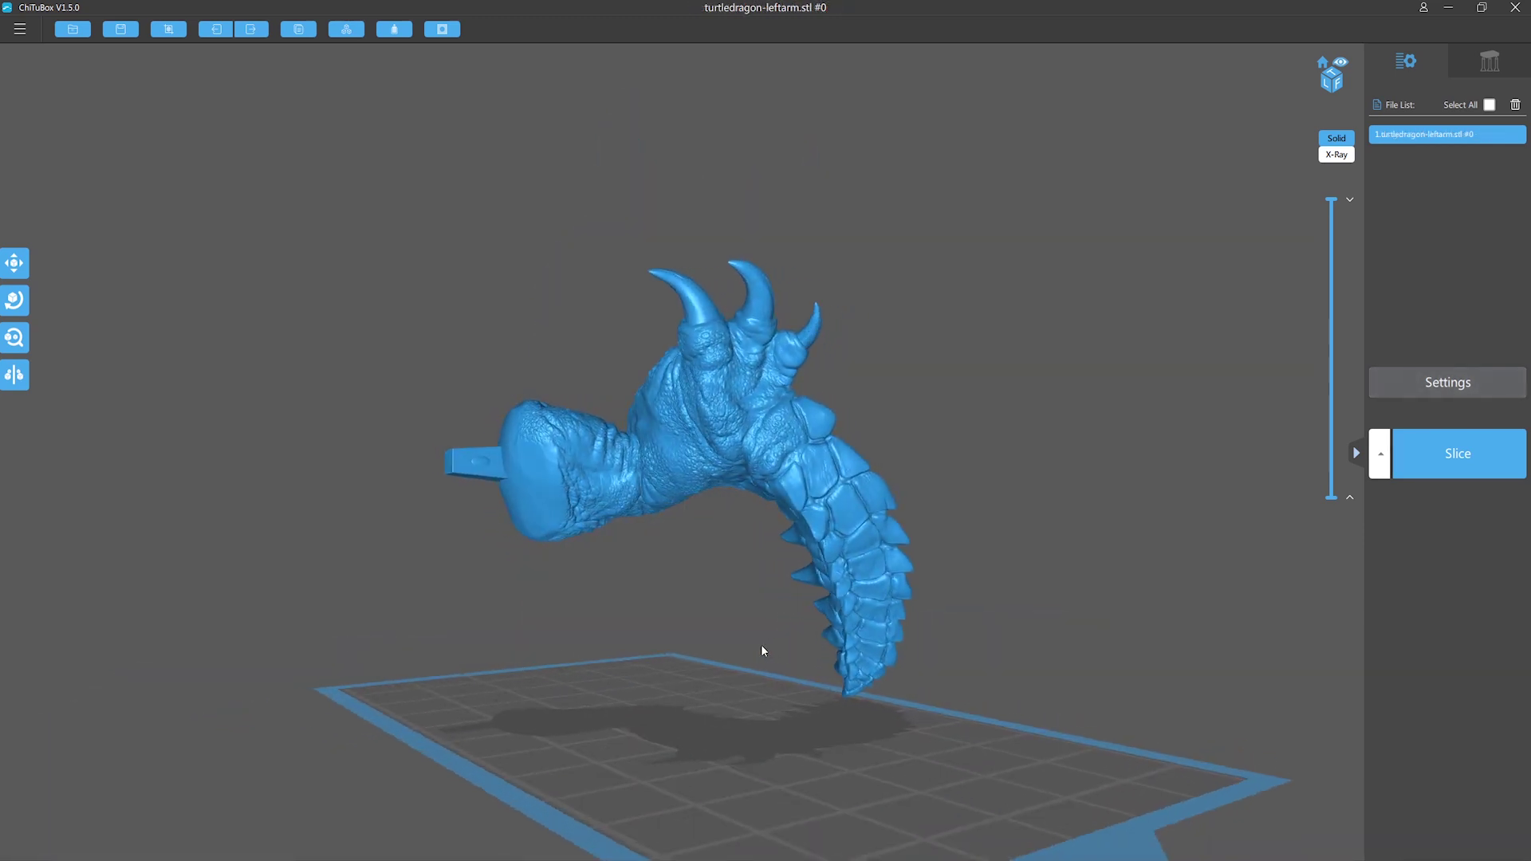
Step: Raise the left arm to Z 6.00 and generate platform supports for it
{"action": "left_click_drag", "start_coordinate": [692, 649], "coordinate": [354, 646]}
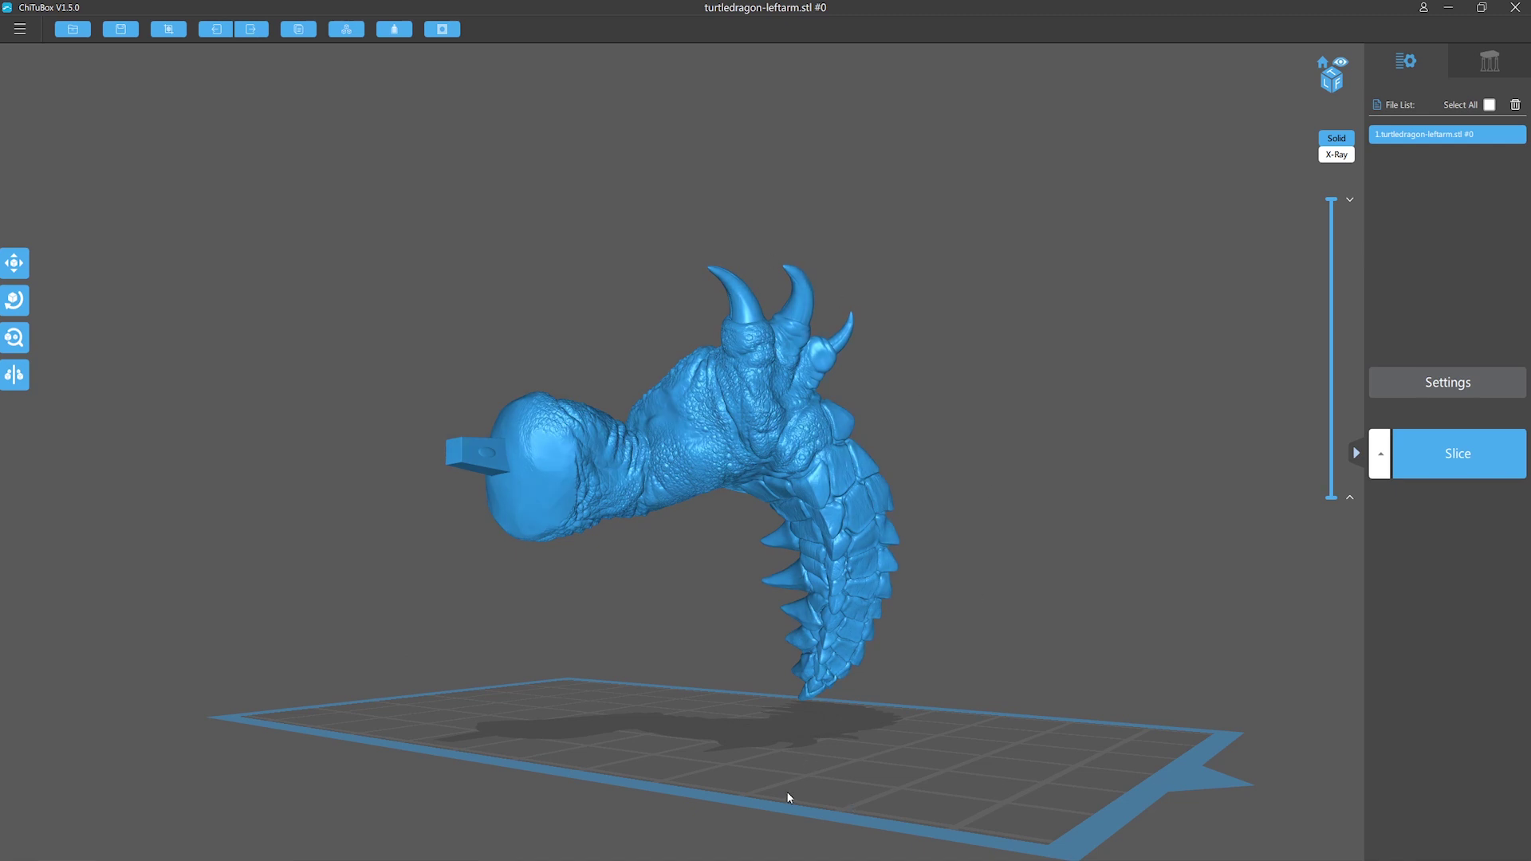
{"action": "left_click_drag", "start_coordinate": [804, 790], "coordinate": [735, 792]}
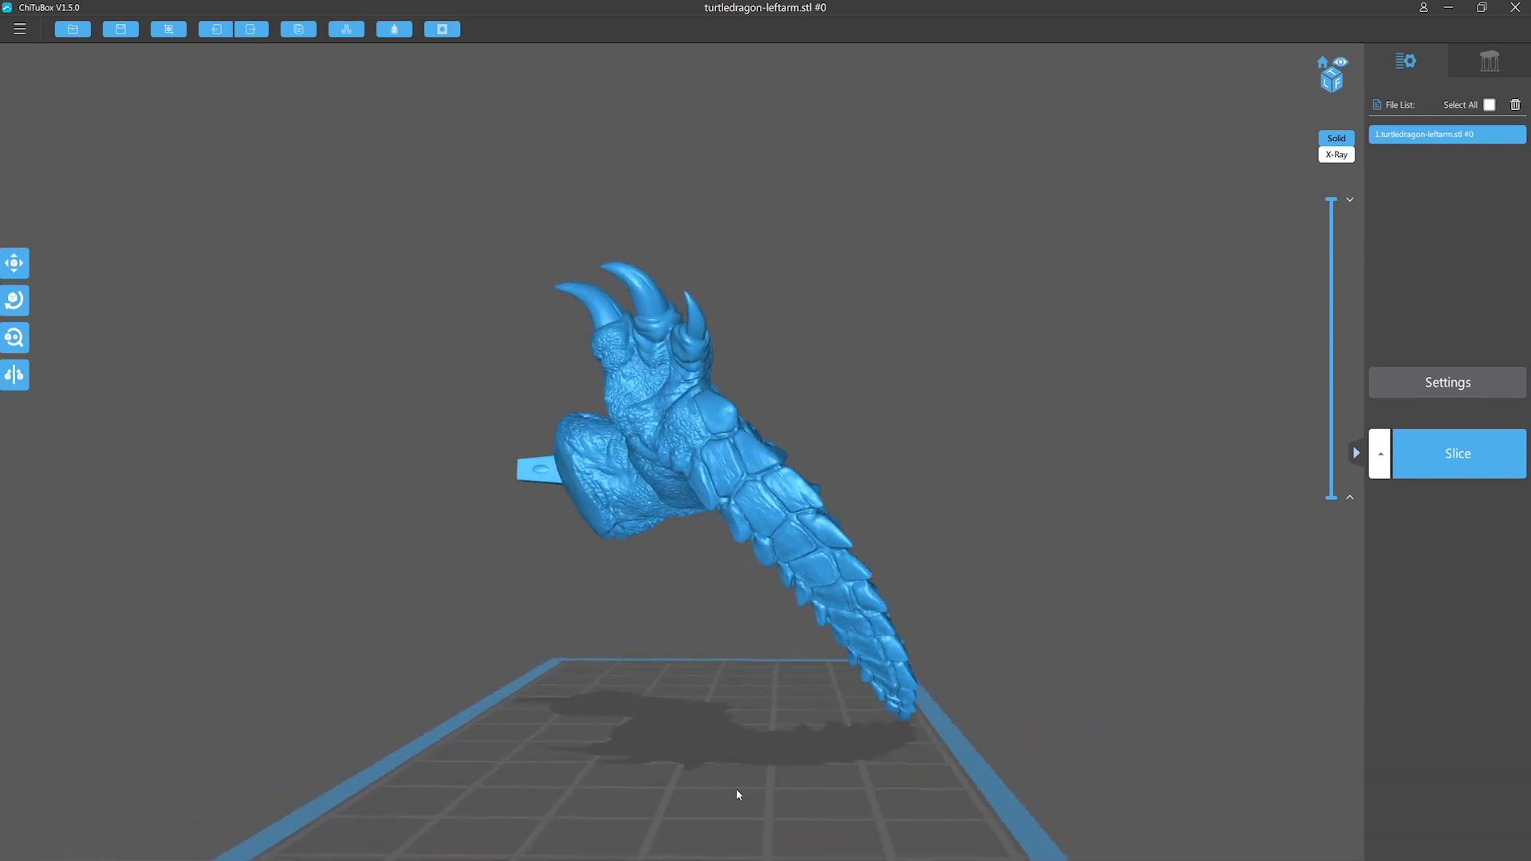
{"action": "left_click_drag", "start_coordinate": [901, 747], "coordinate": [581, 718]}
{"action": "left_click", "coordinate": [16, 263]}
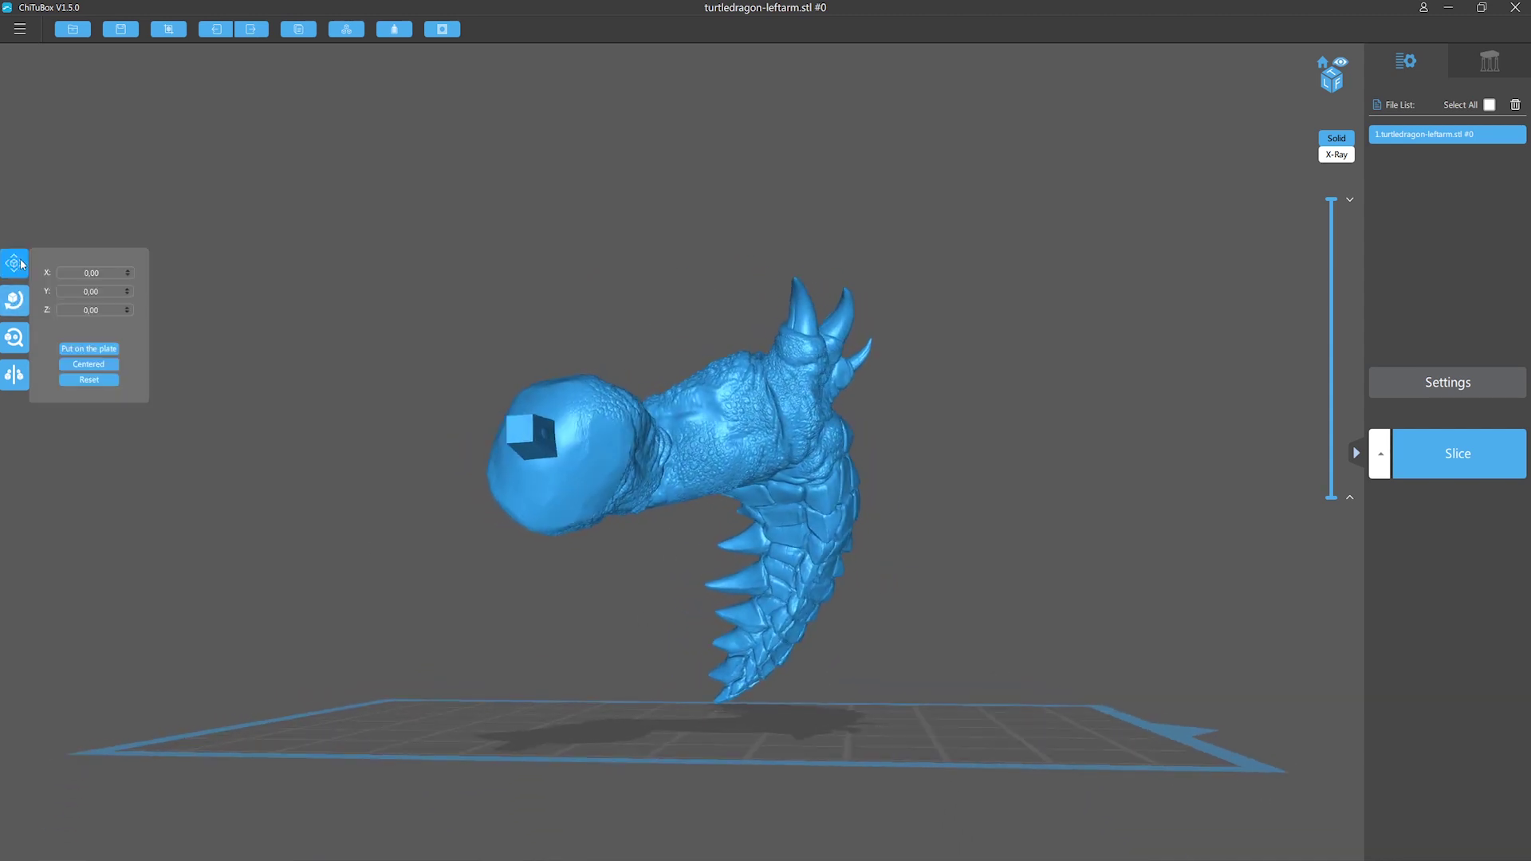
{"action": "left_click", "coordinate": [128, 307]}
{"action": "left_click", "coordinate": [1489, 61]}
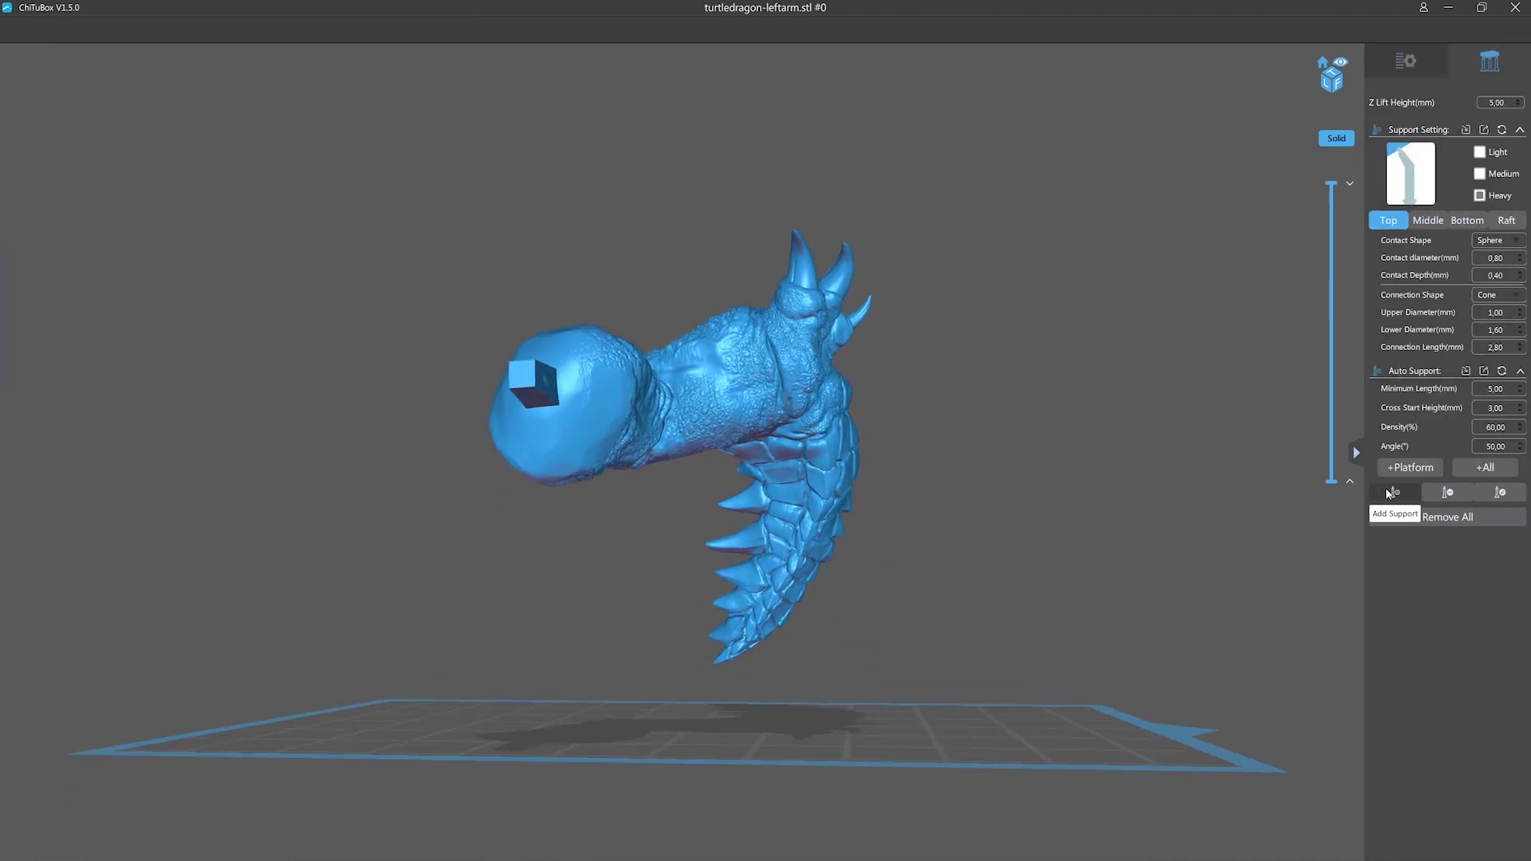
{"action": "left_click", "coordinate": [1410, 467]}
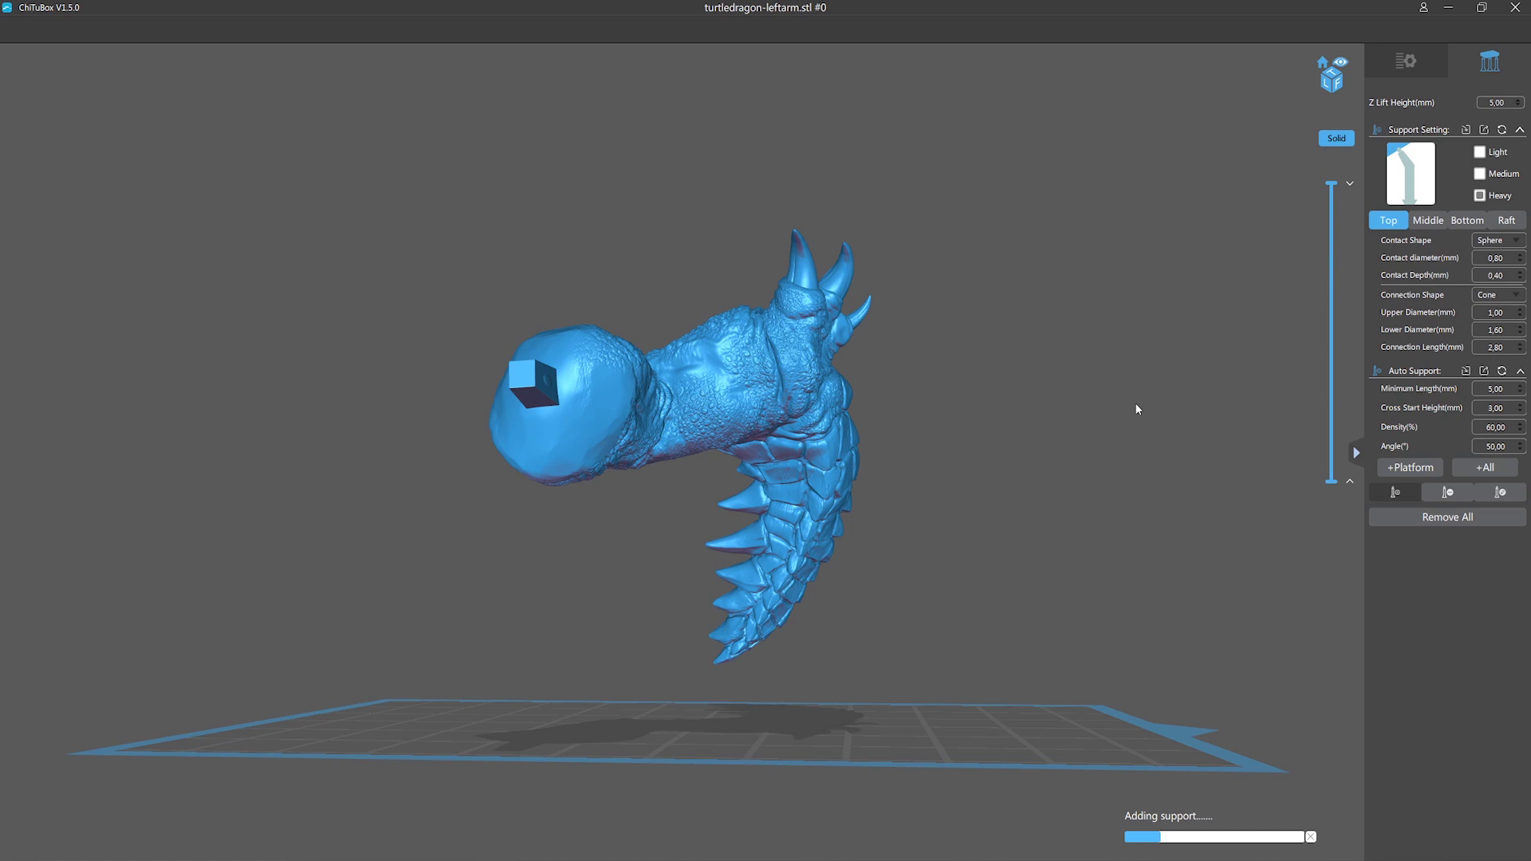
Step: Rotate the arm about 90° on the plate and shift it to X 5.00
{"action": "right_click_drag", "start_coordinate": [1106, 441], "coordinate": [766, 615]}
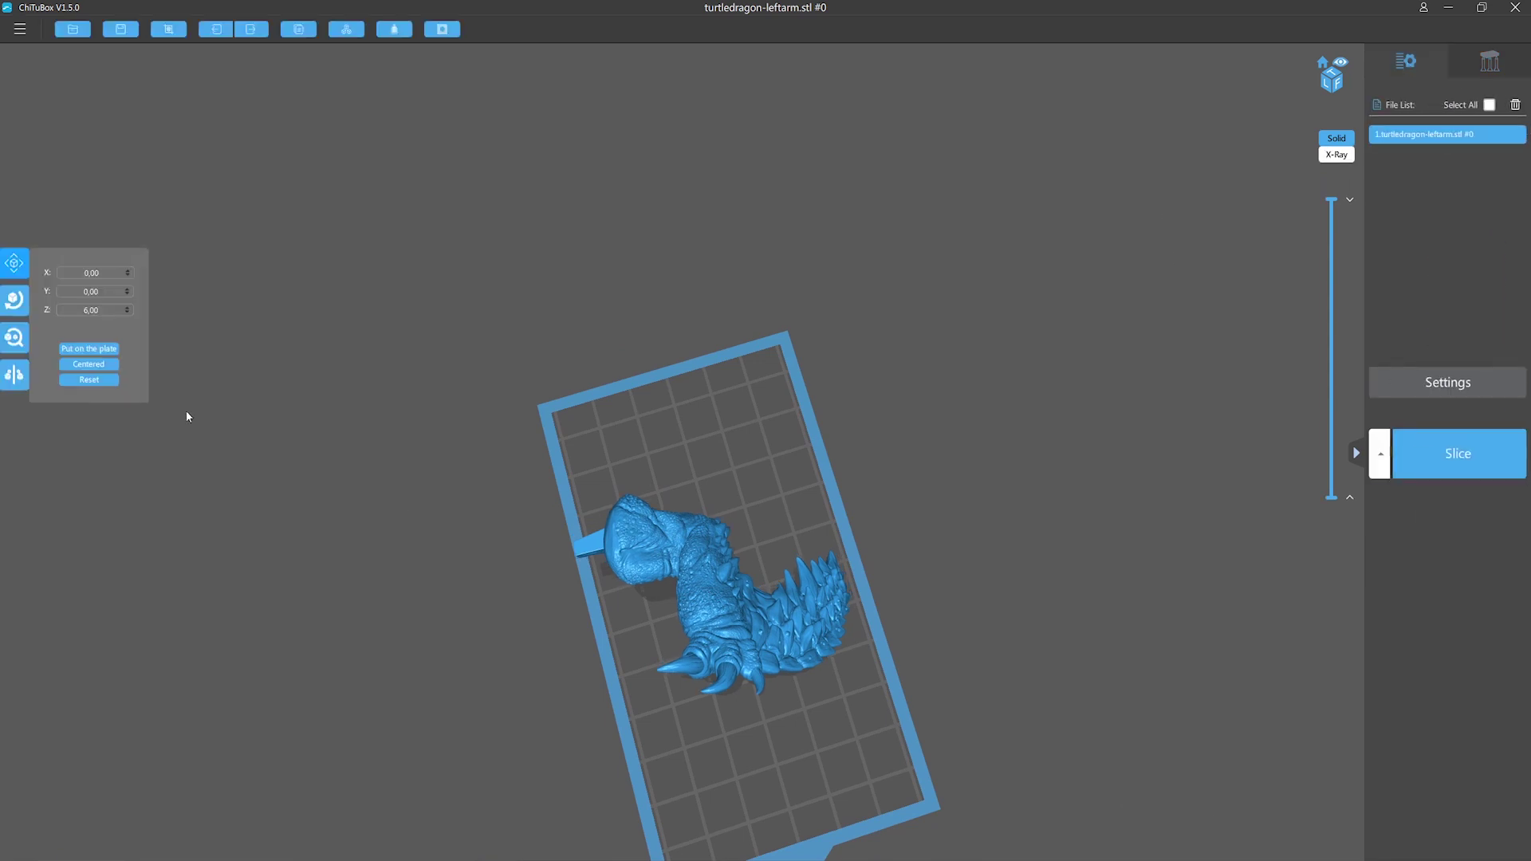
{"action": "left_click", "coordinate": [15, 299]}
{"action": "left_click_drag", "start_coordinate": [770, 421], "coordinate": [732, 431]}
{"action": "key", "text": "m"}
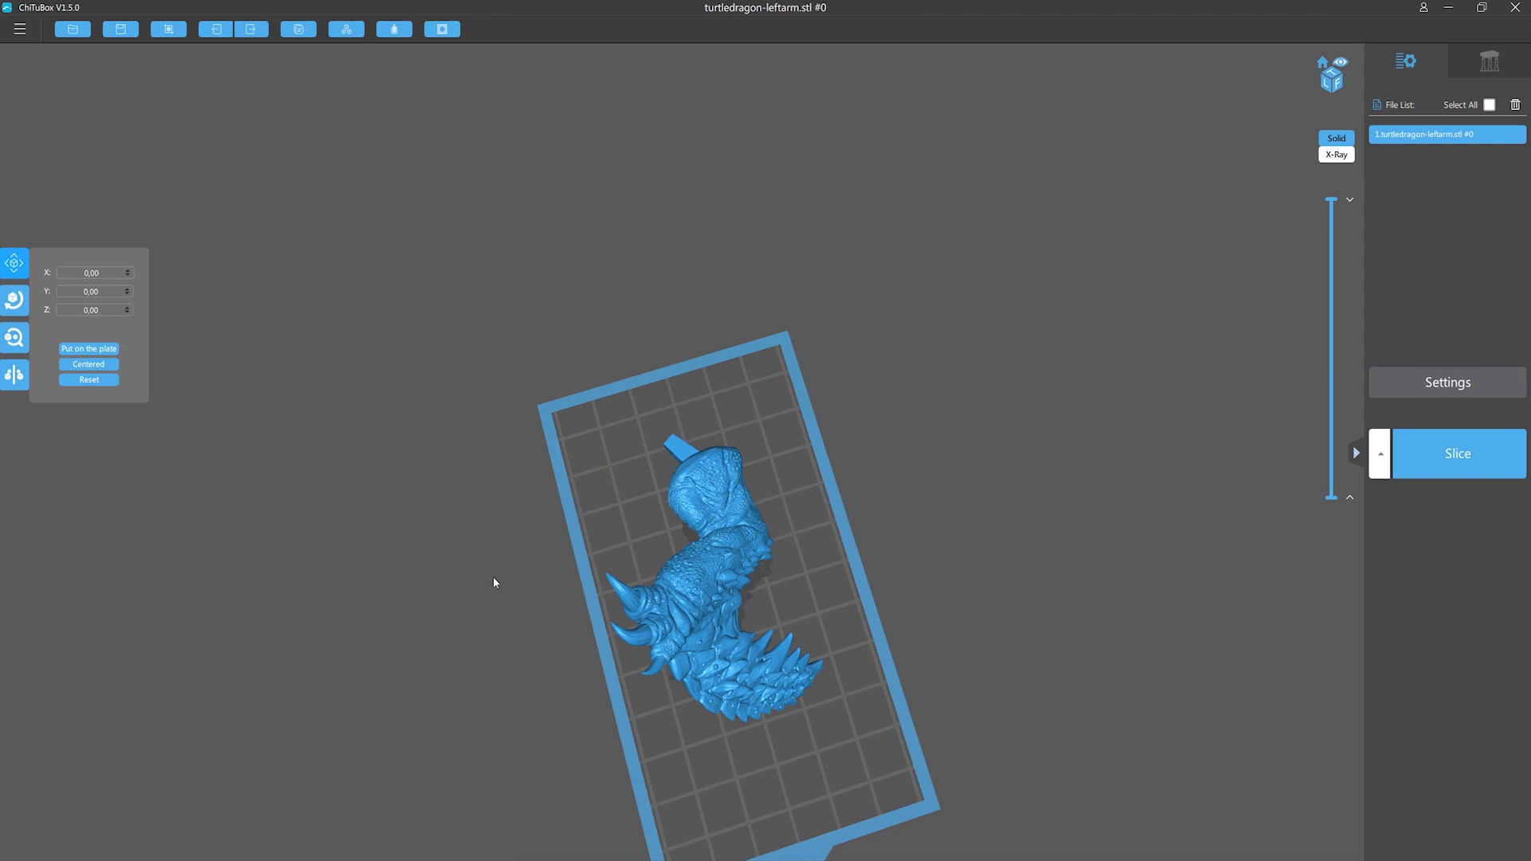
{"action": "left_click", "coordinate": [128, 271]}
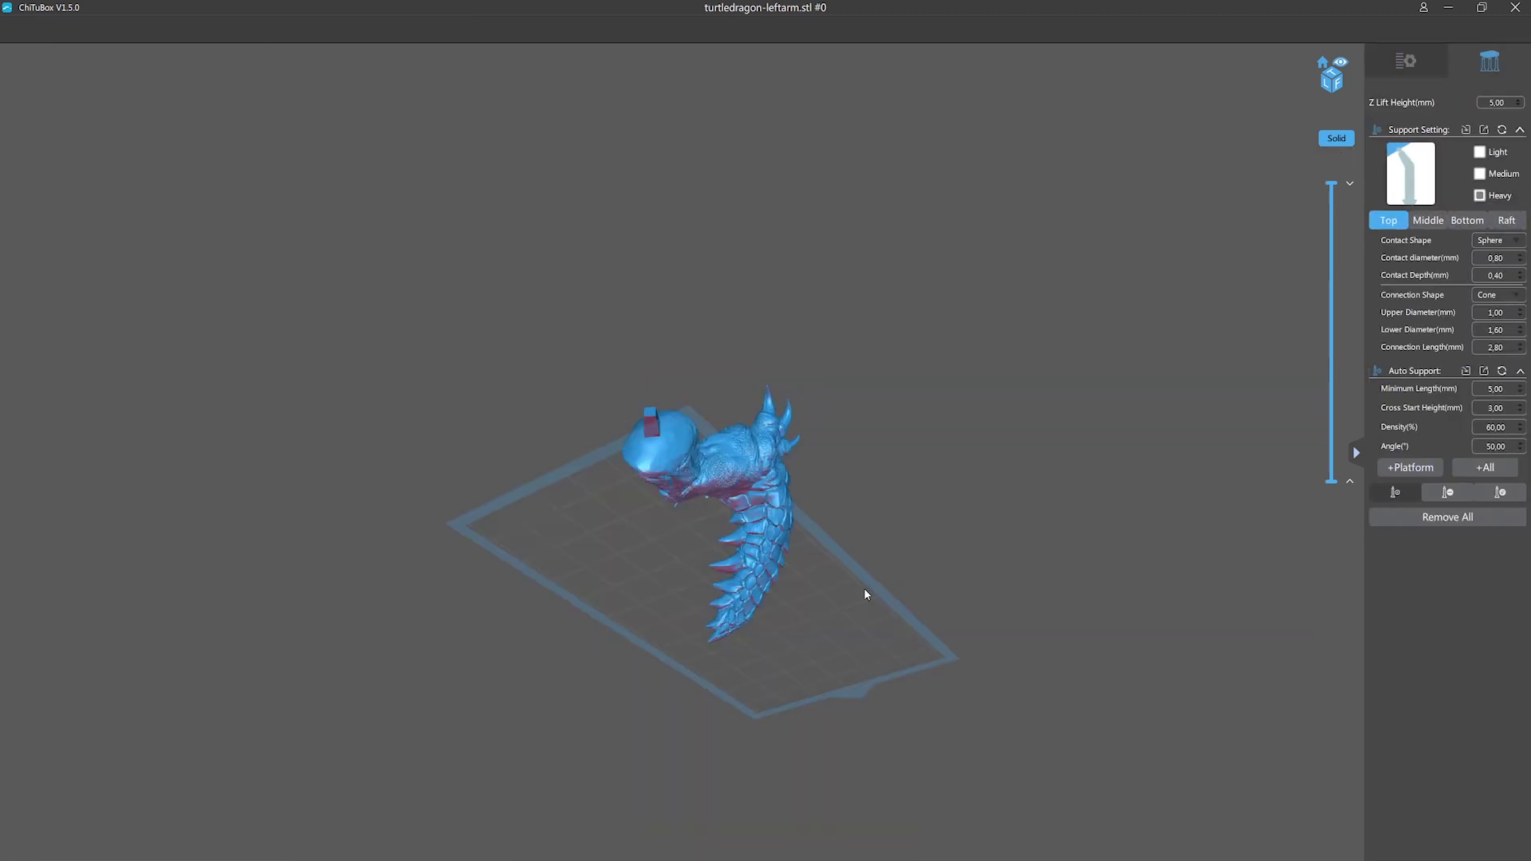
{"action": "left_click_drag", "start_coordinate": [865, 594], "coordinate": [714, 621]}
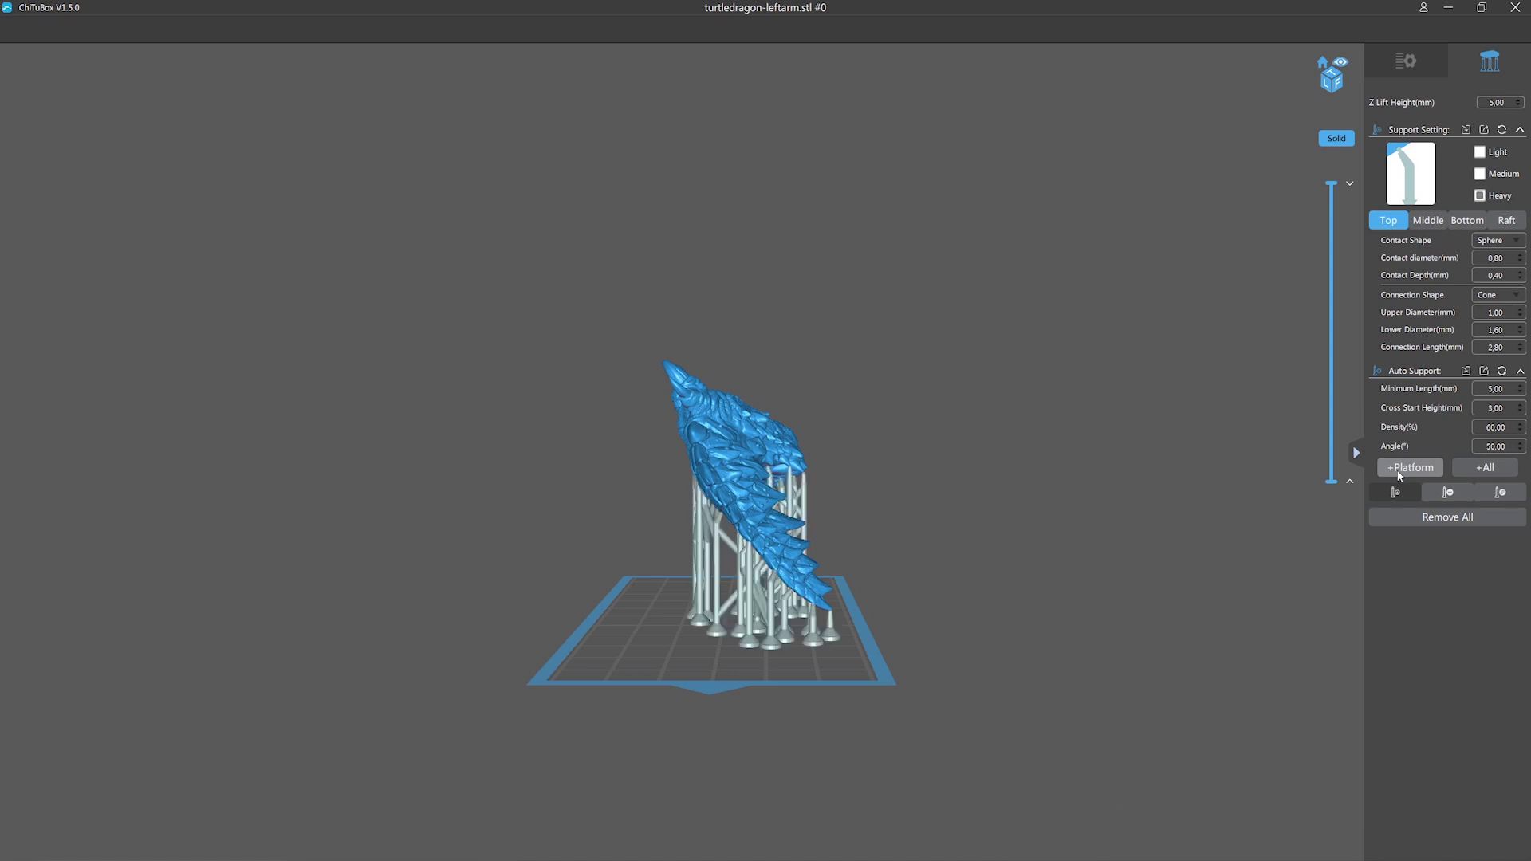
{"action": "left_click_drag", "start_coordinate": [984, 648], "coordinate": [516, 580]}
{"action": "scroll", "coordinate": [636, 592], "scroll_direction": "up", "scroll_amount": 5}
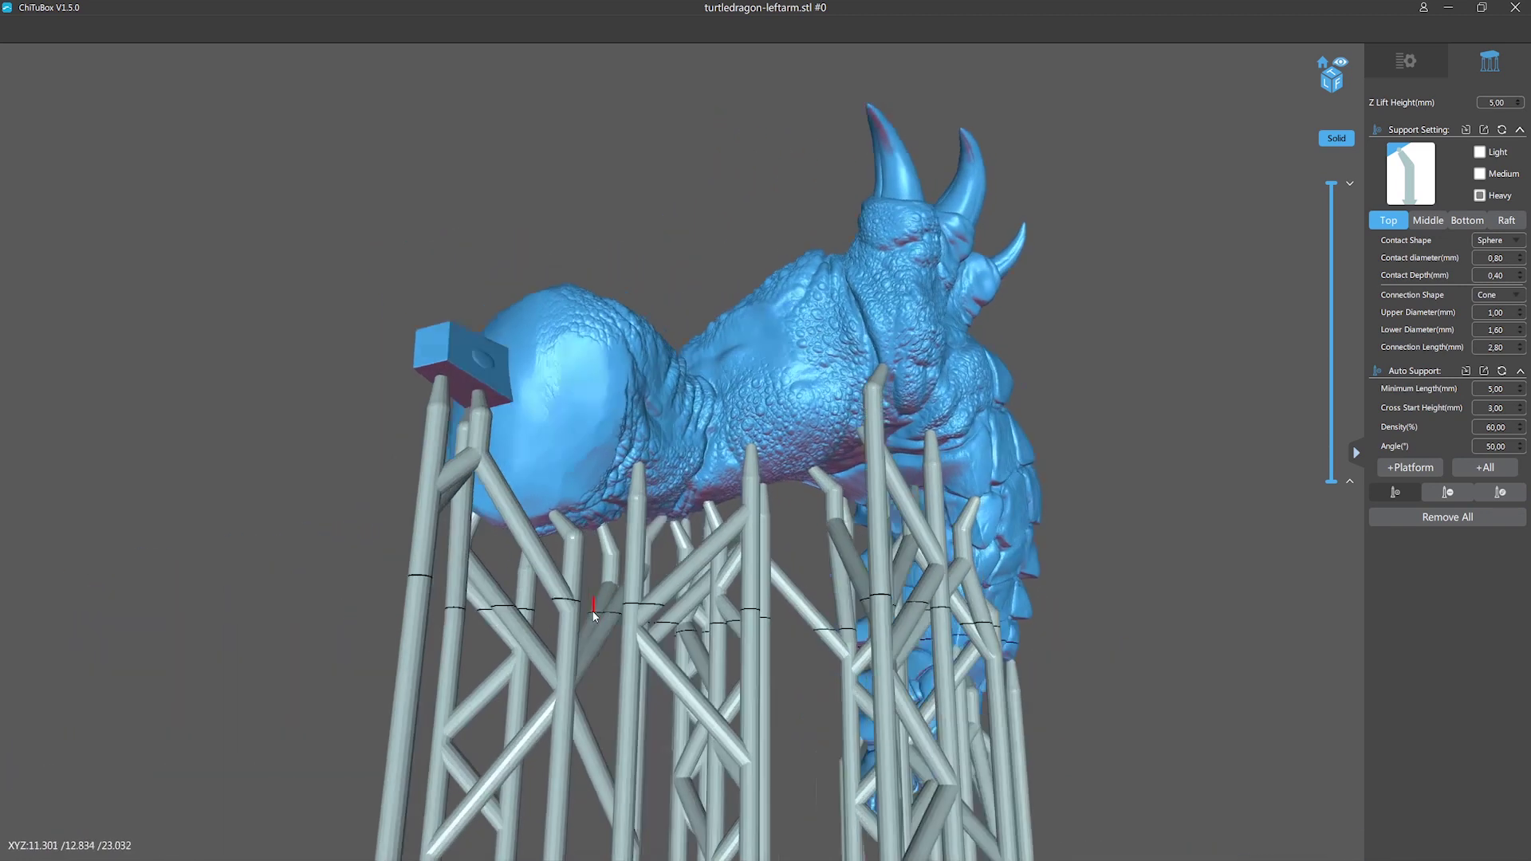
{"action": "left_click_drag", "start_coordinate": [664, 673], "coordinate": [1030, 591]}
{"action": "scroll", "coordinate": [939, 642], "scroll_direction": "down", "scroll_amount": 3}
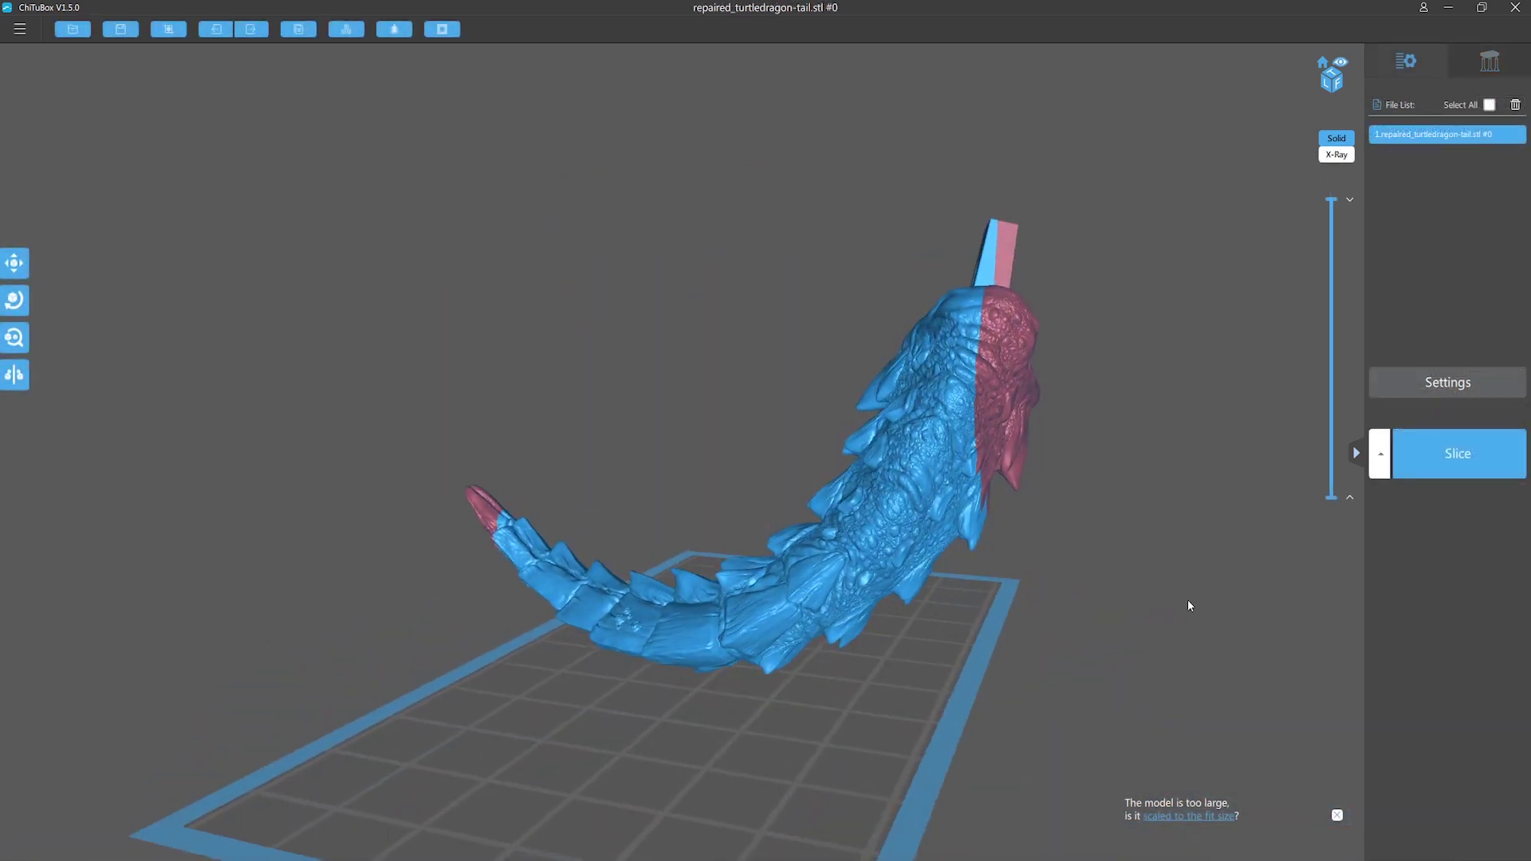
Step: Rotate the tail in several turns until it stands upright, then set it onto the build plate
{"action": "left_click_drag", "start_coordinate": [1188, 605], "coordinate": [1243, 598]}
{"action": "left_click", "coordinate": [14, 300]}
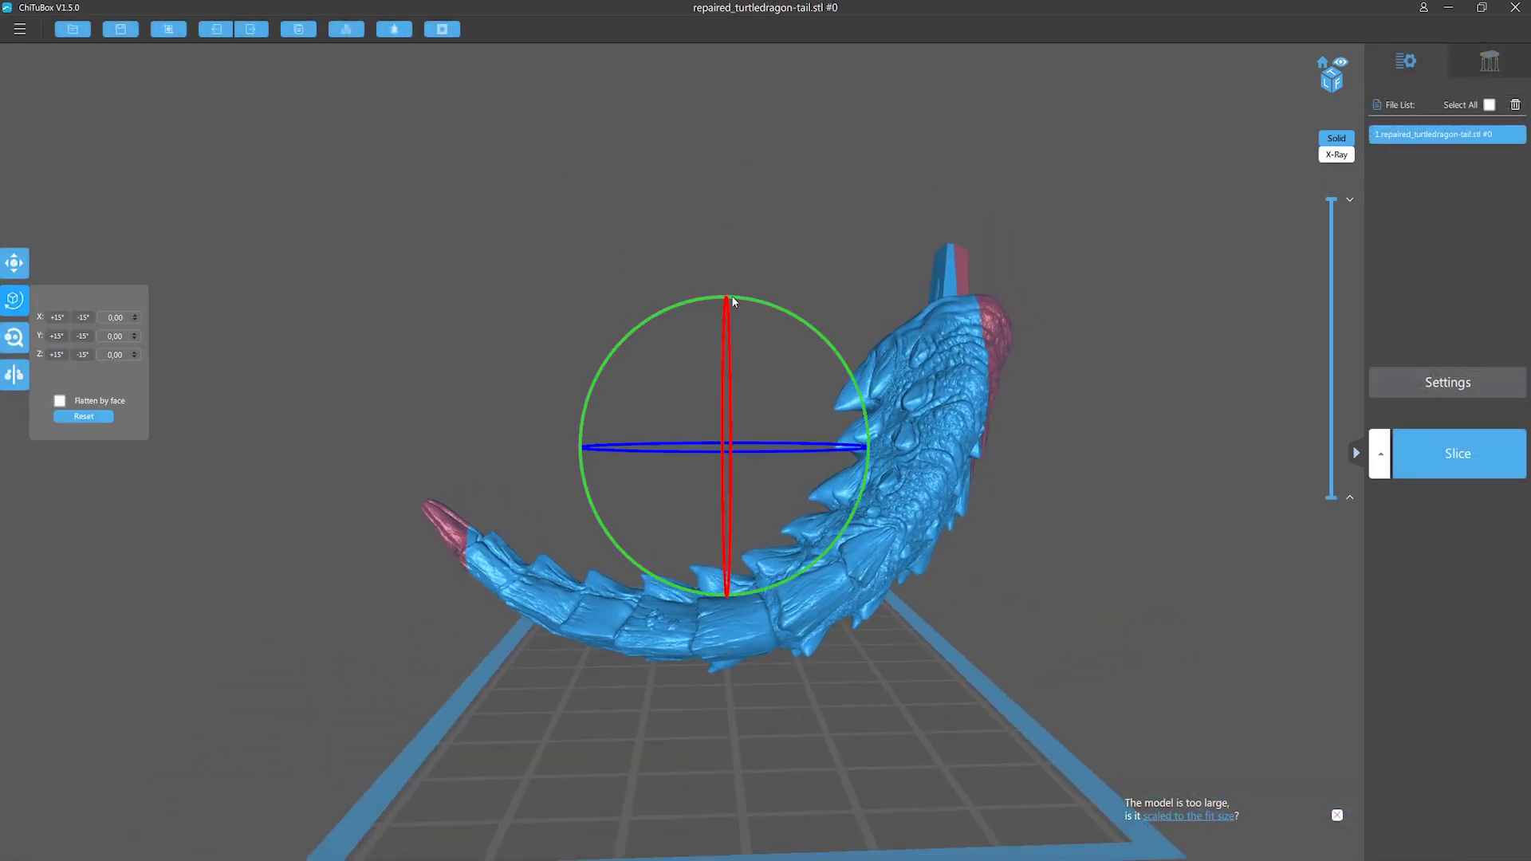
{"action": "left_click_drag", "start_coordinate": [734, 301], "coordinate": [932, 505]}
{"action": "left_click", "coordinate": [14, 300]}
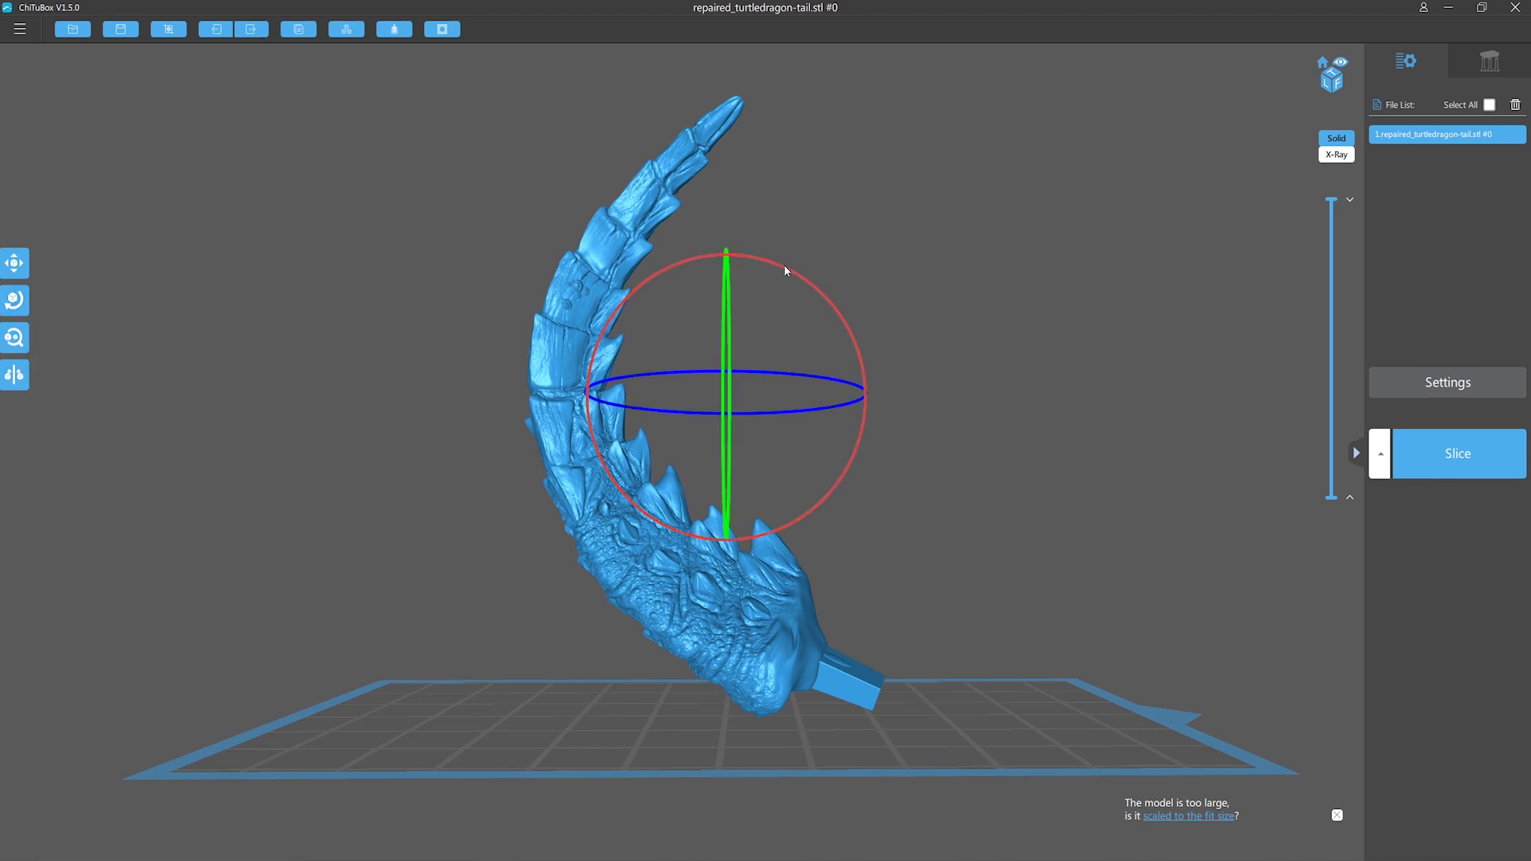
{"action": "left_click_drag", "start_coordinate": [783, 265], "coordinate": [613, 490]}
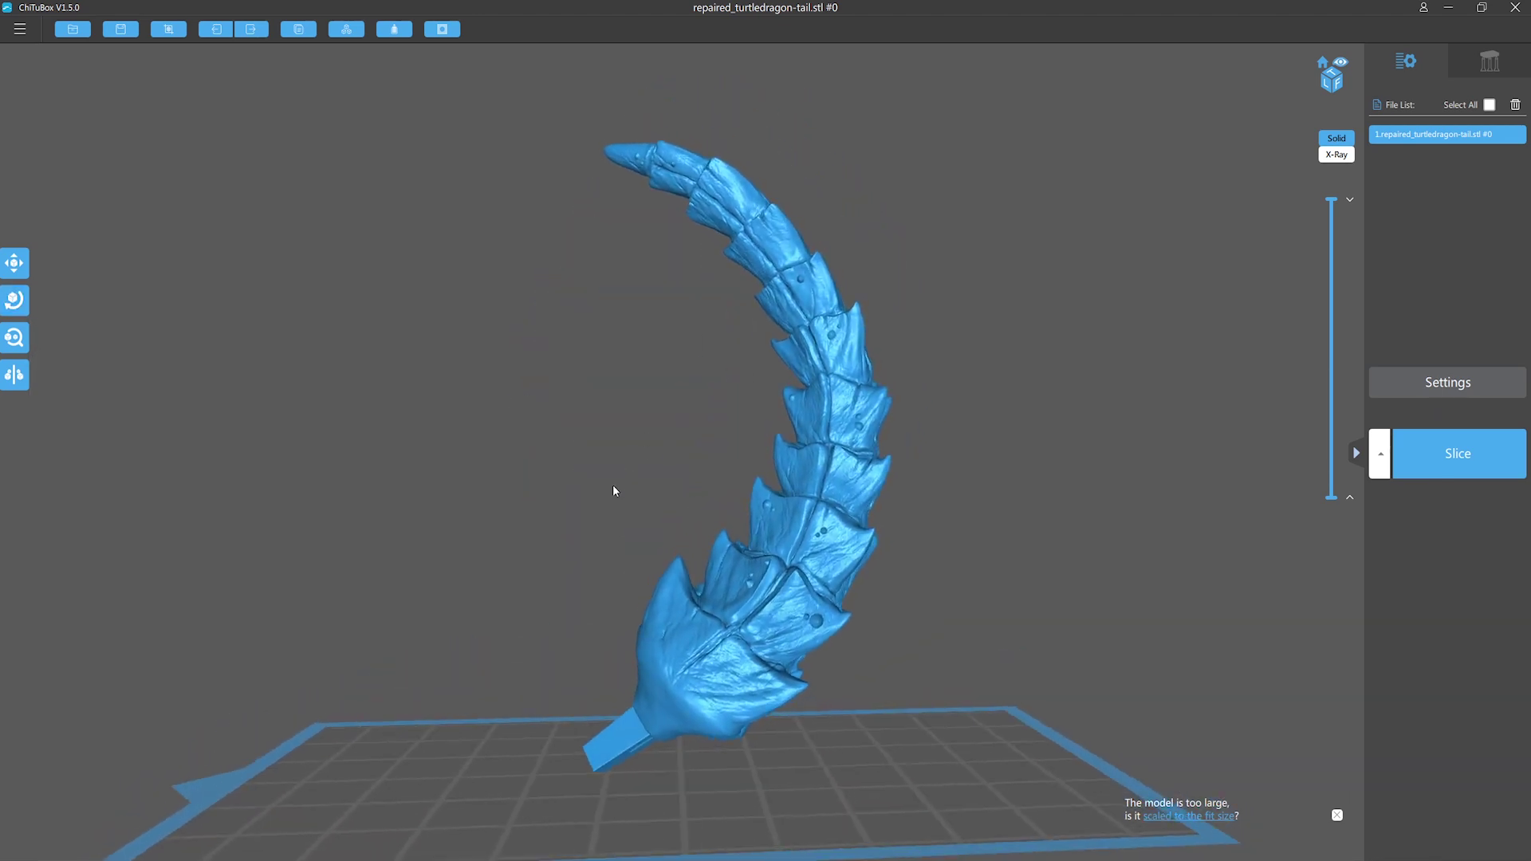
{"action": "left_click", "coordinate": [17, 310]}
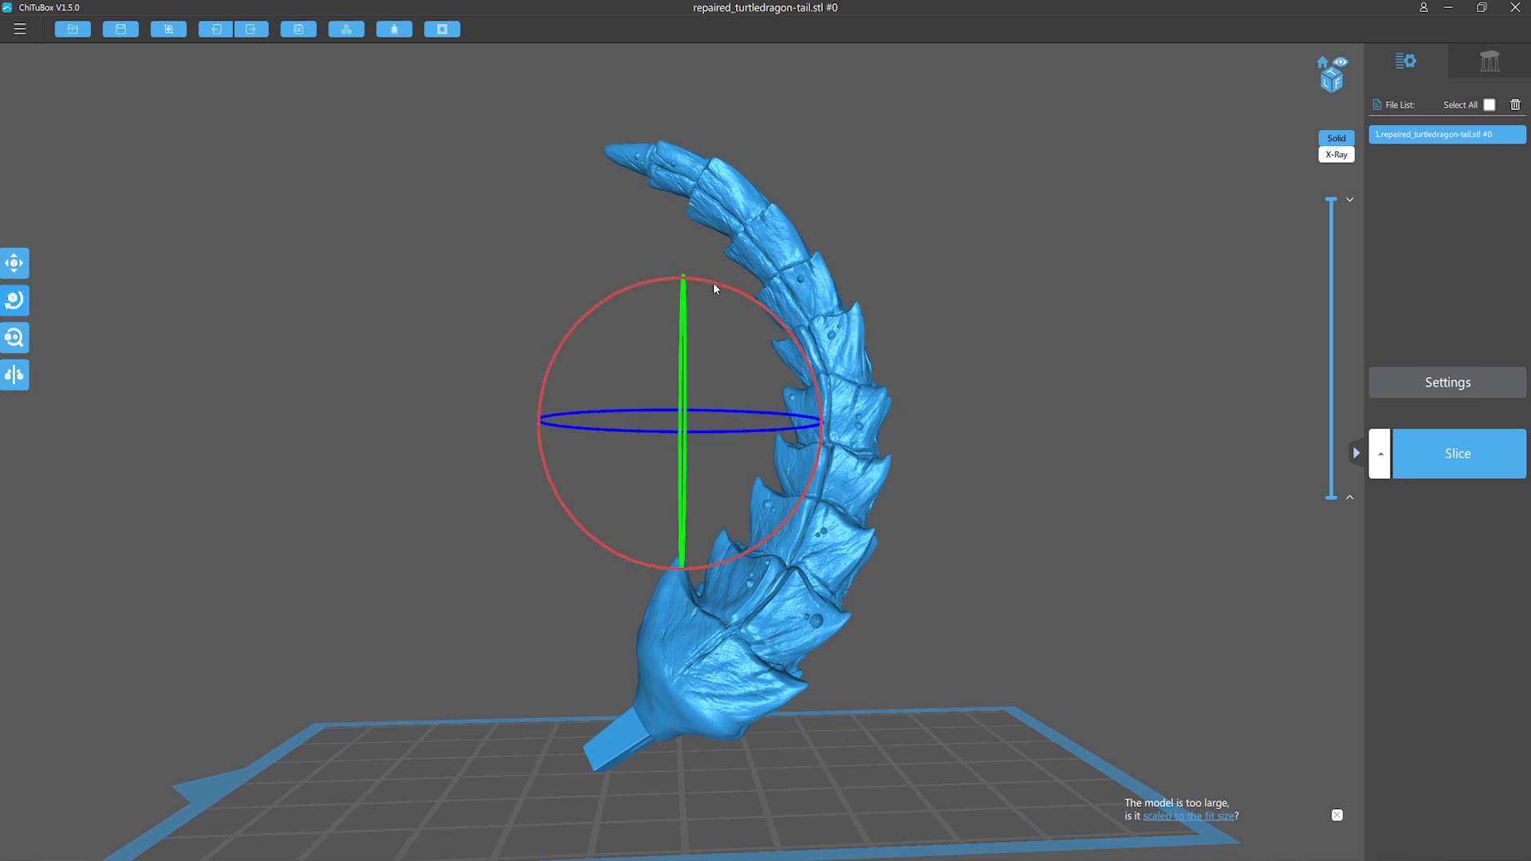
{"action": "left_click_drag", "start_coordinate": [712, 282], "coordinate": [705, 280]}
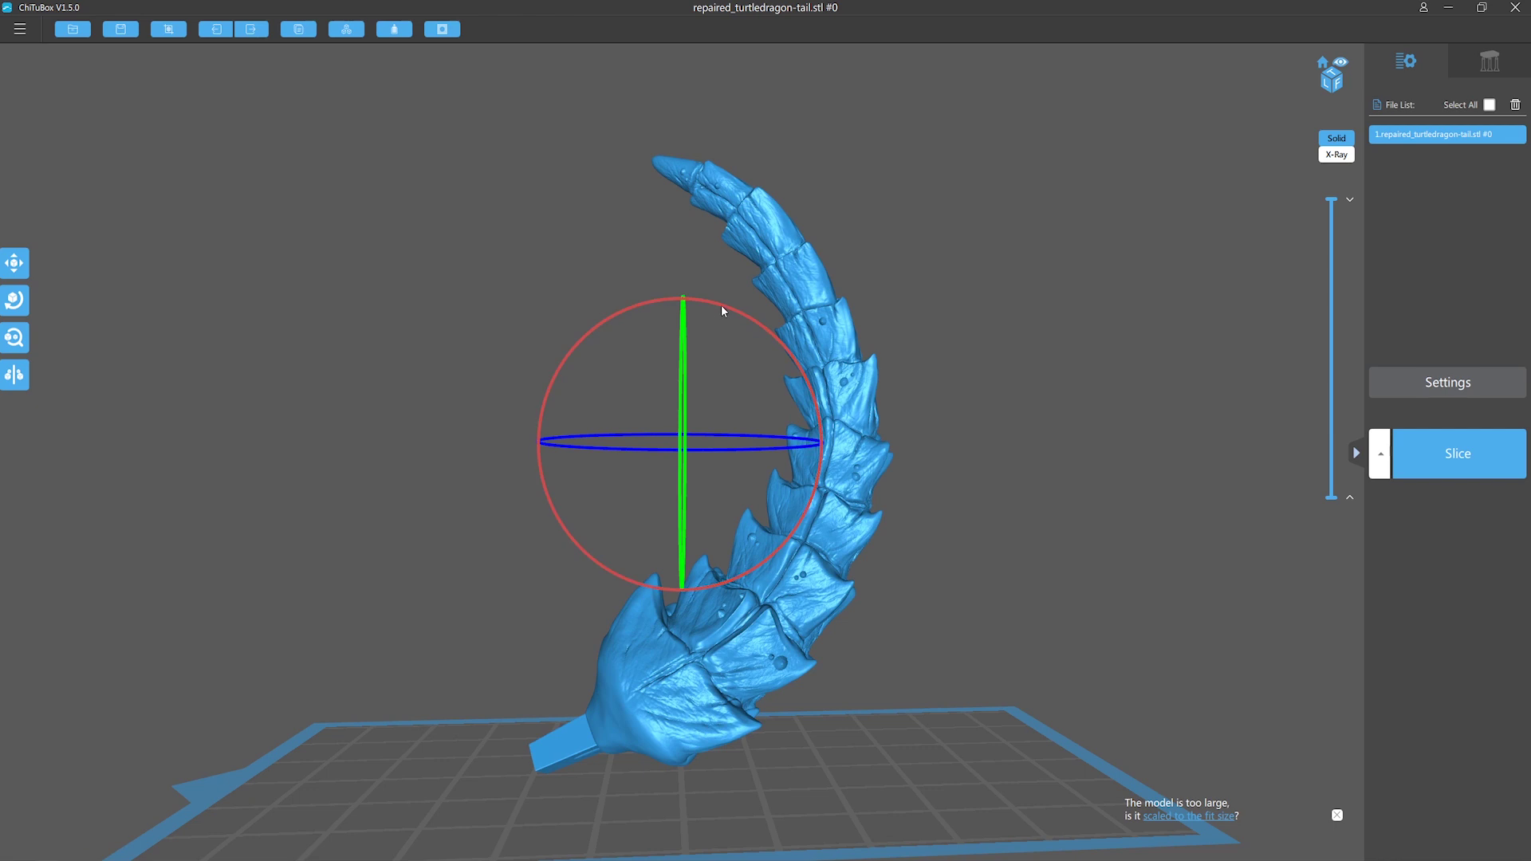
{"action": "left_click_drag", "start_coordinate": [723, 310], "coordinate": [472, 510]}
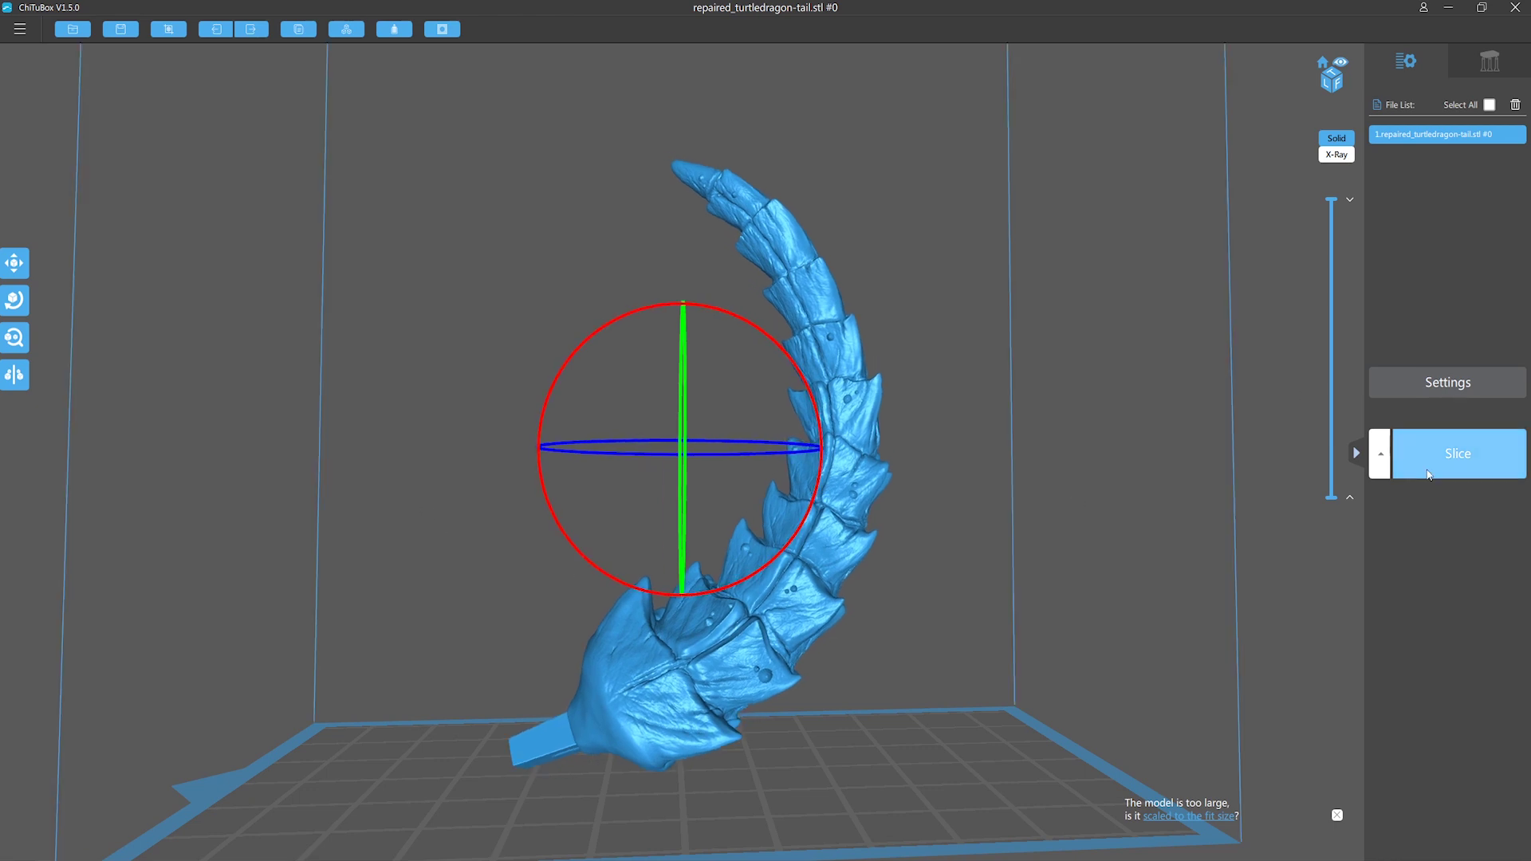
{"action": "left_click", "coordinate": [14, 263]}
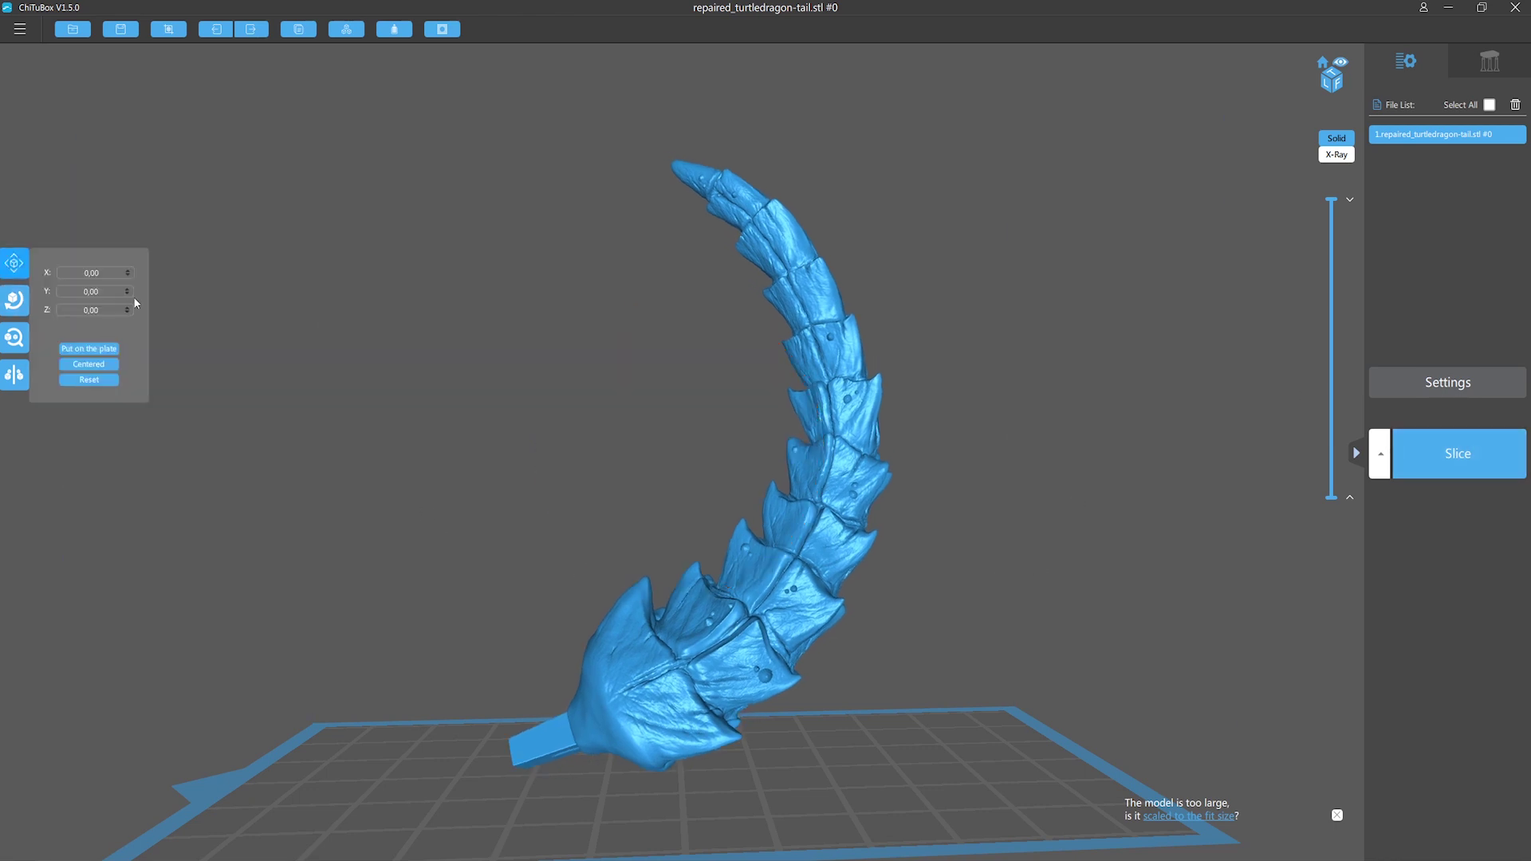
{"action": "key", "text": "Return"}
{"action": "left_click", "coordinate": [332, 406]}
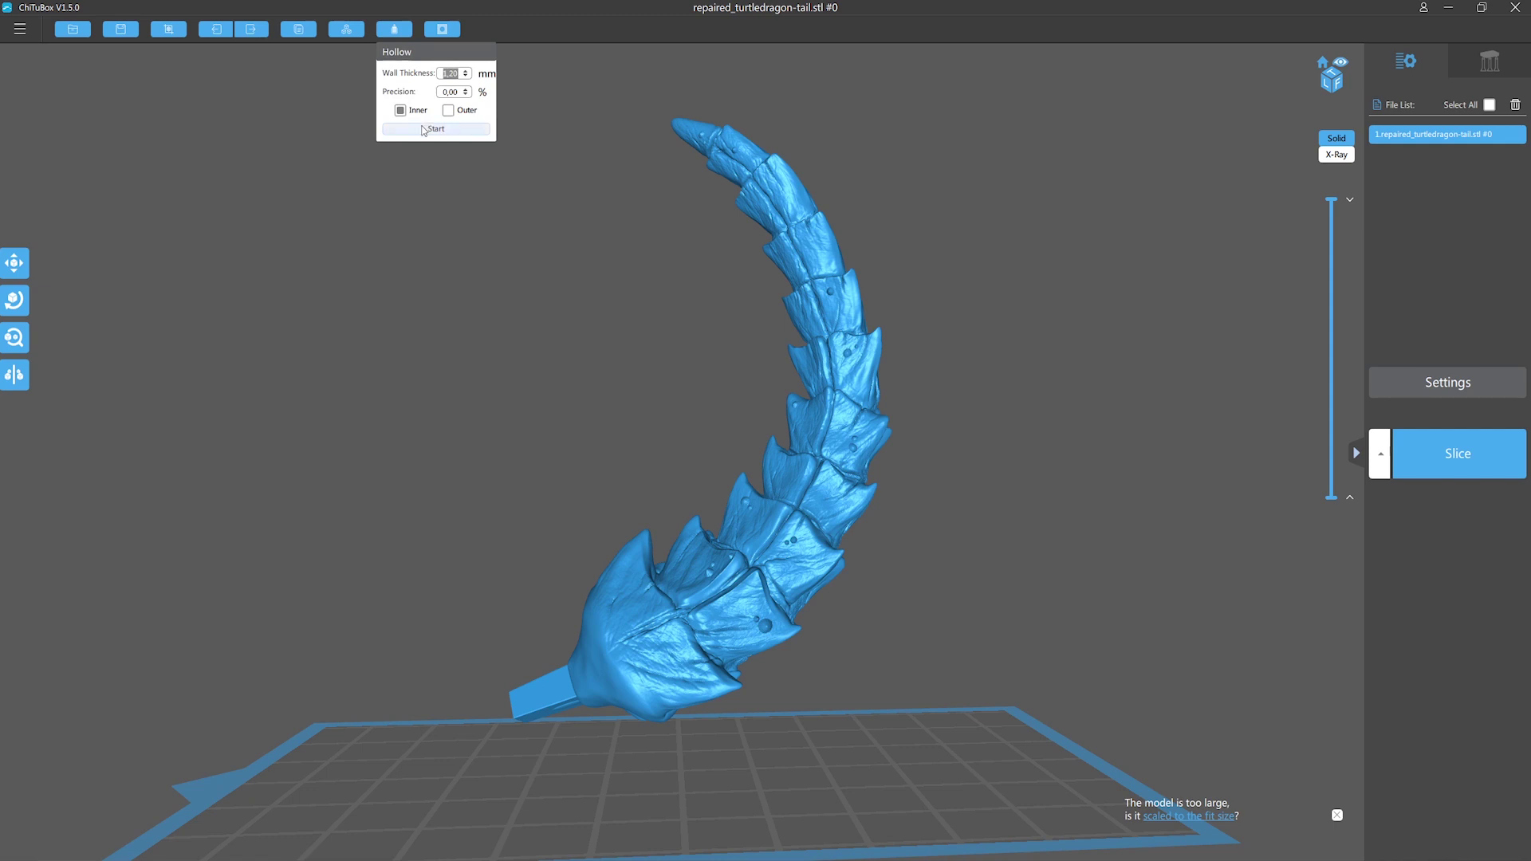
Step: Hollow the tail inward with 1.20 mm walls and step through its layers to confirm the empty interior
{"action": "left_click", "coordinate": [461, 133]}
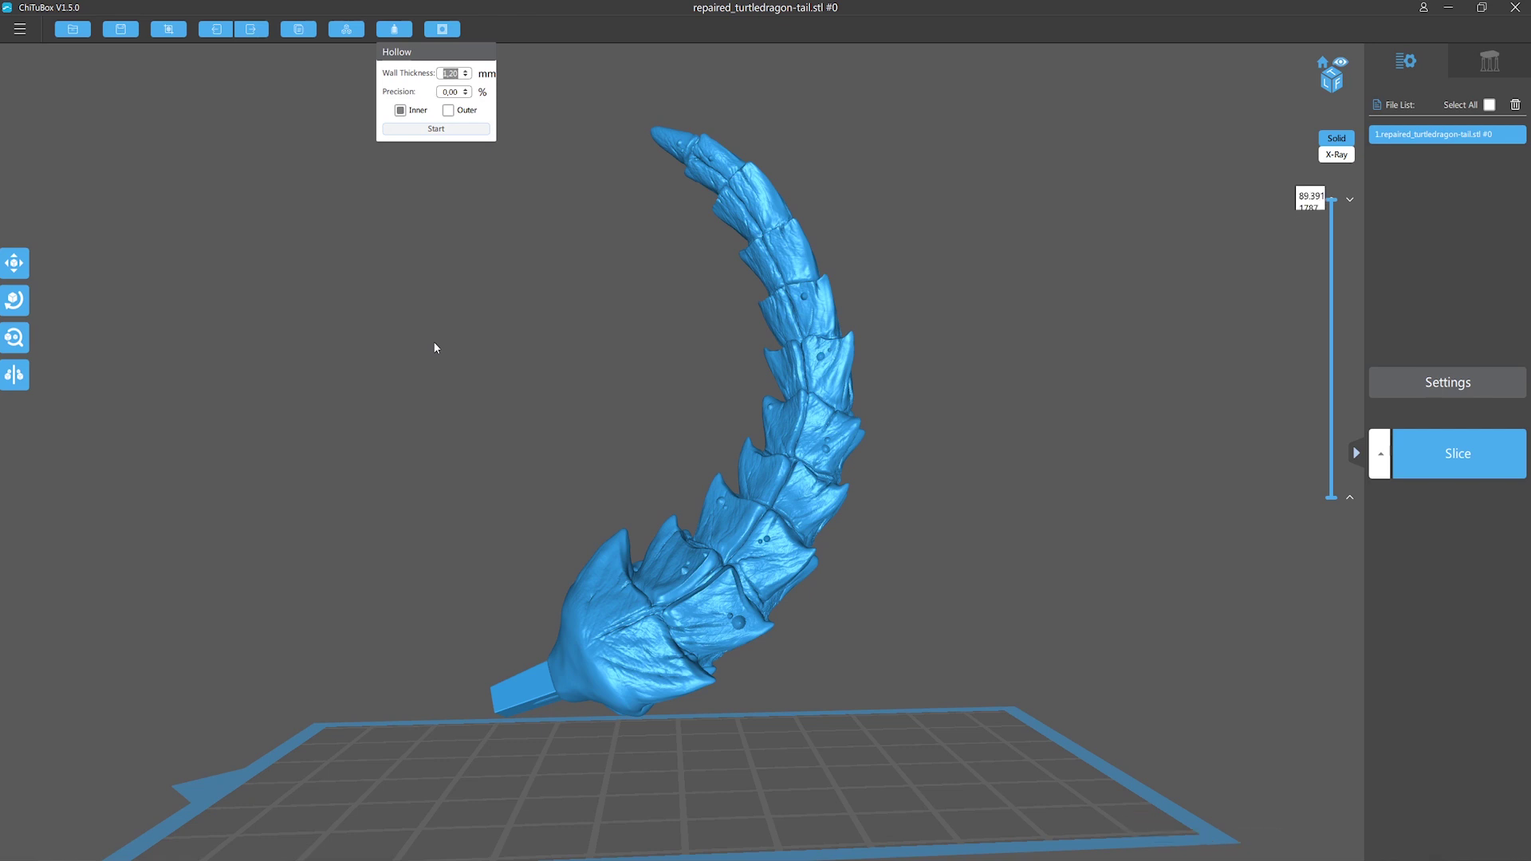
{"action": "left_click_drag", "start_coordinate": [550, 313], "coordinate": [513, 478]}
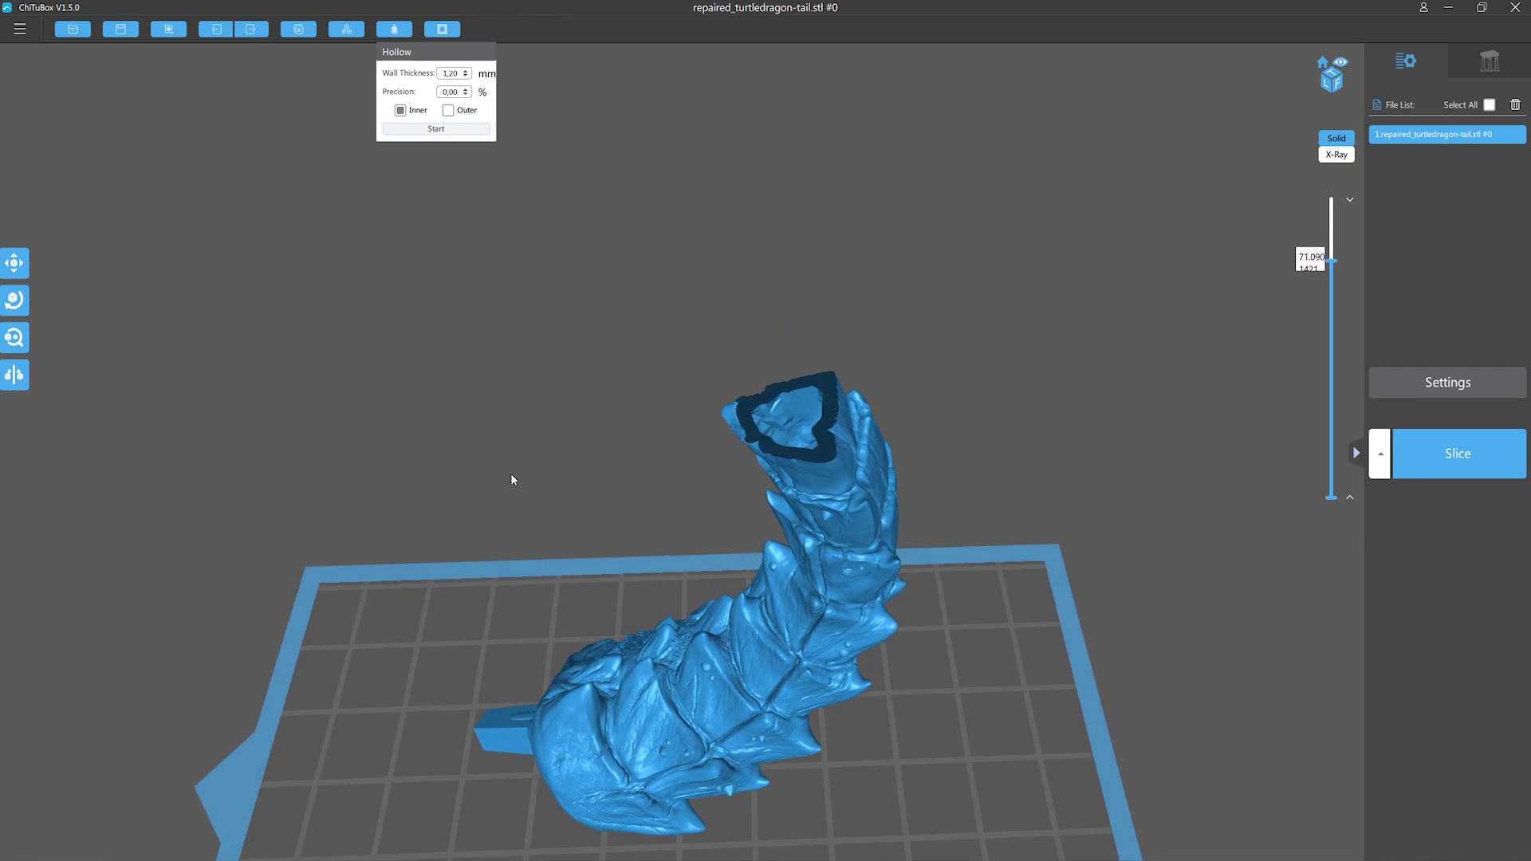
{"action": "key", "text": "Down"}
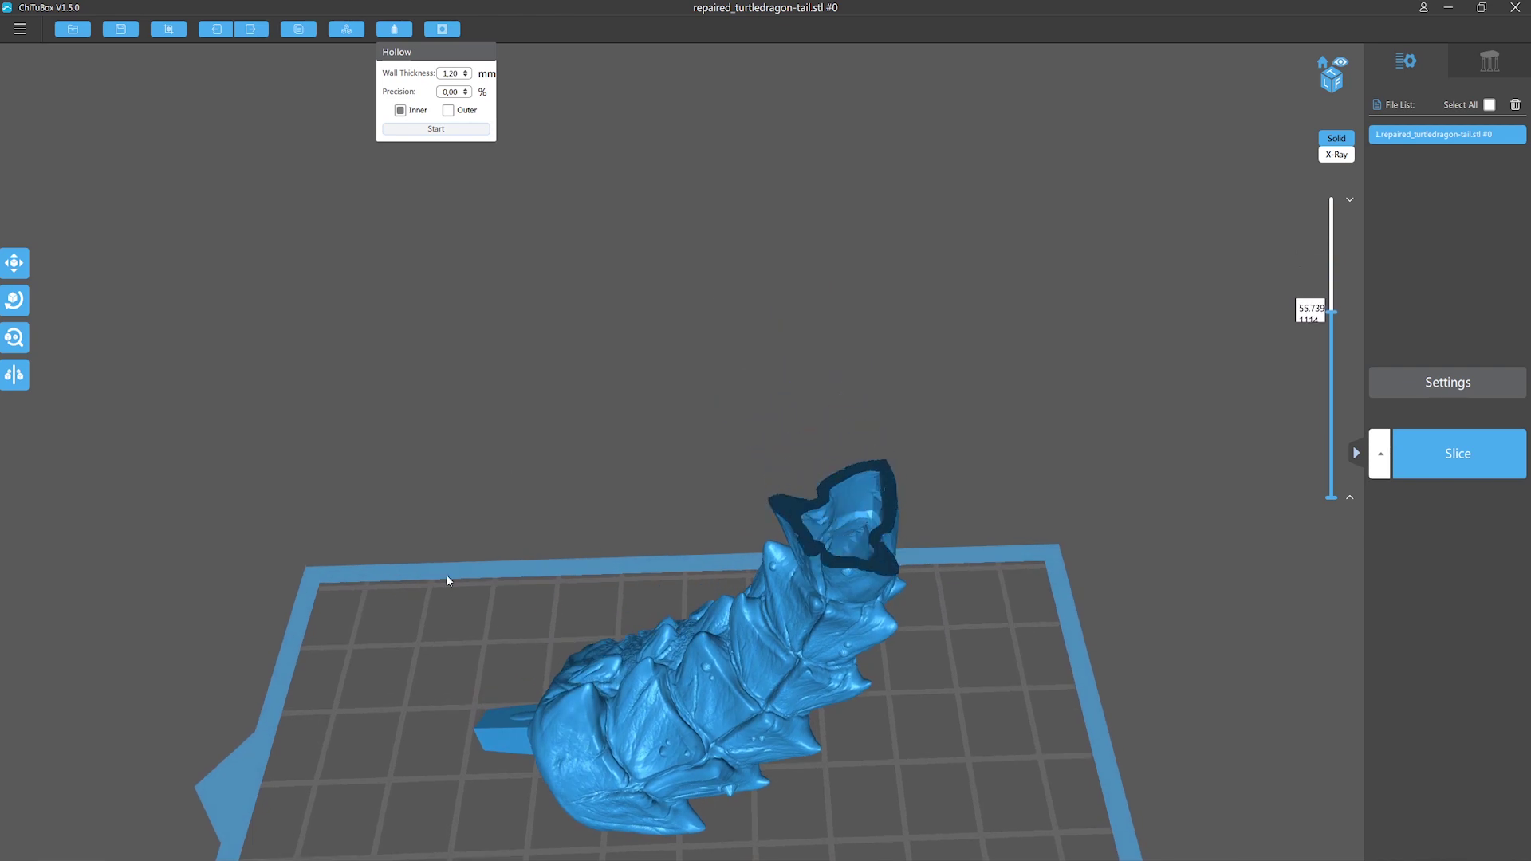
{"action": "key", "text": "Down"}
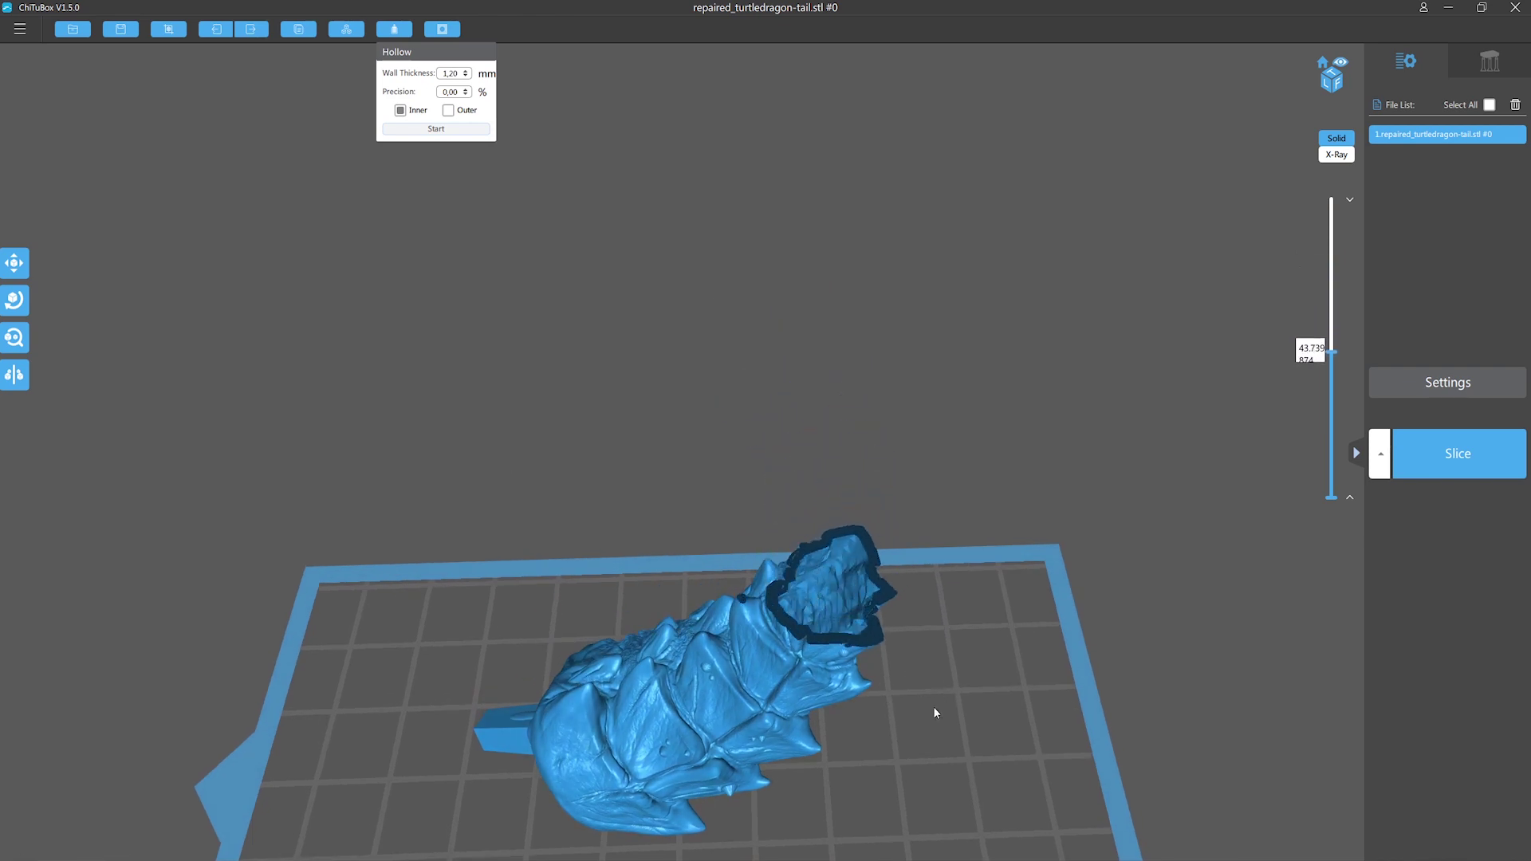
{"action": "left_click_drag", "start_coordinate": [922, 706], "coordinate": [955, 571]}
{"action": "key", "text": "Down"}
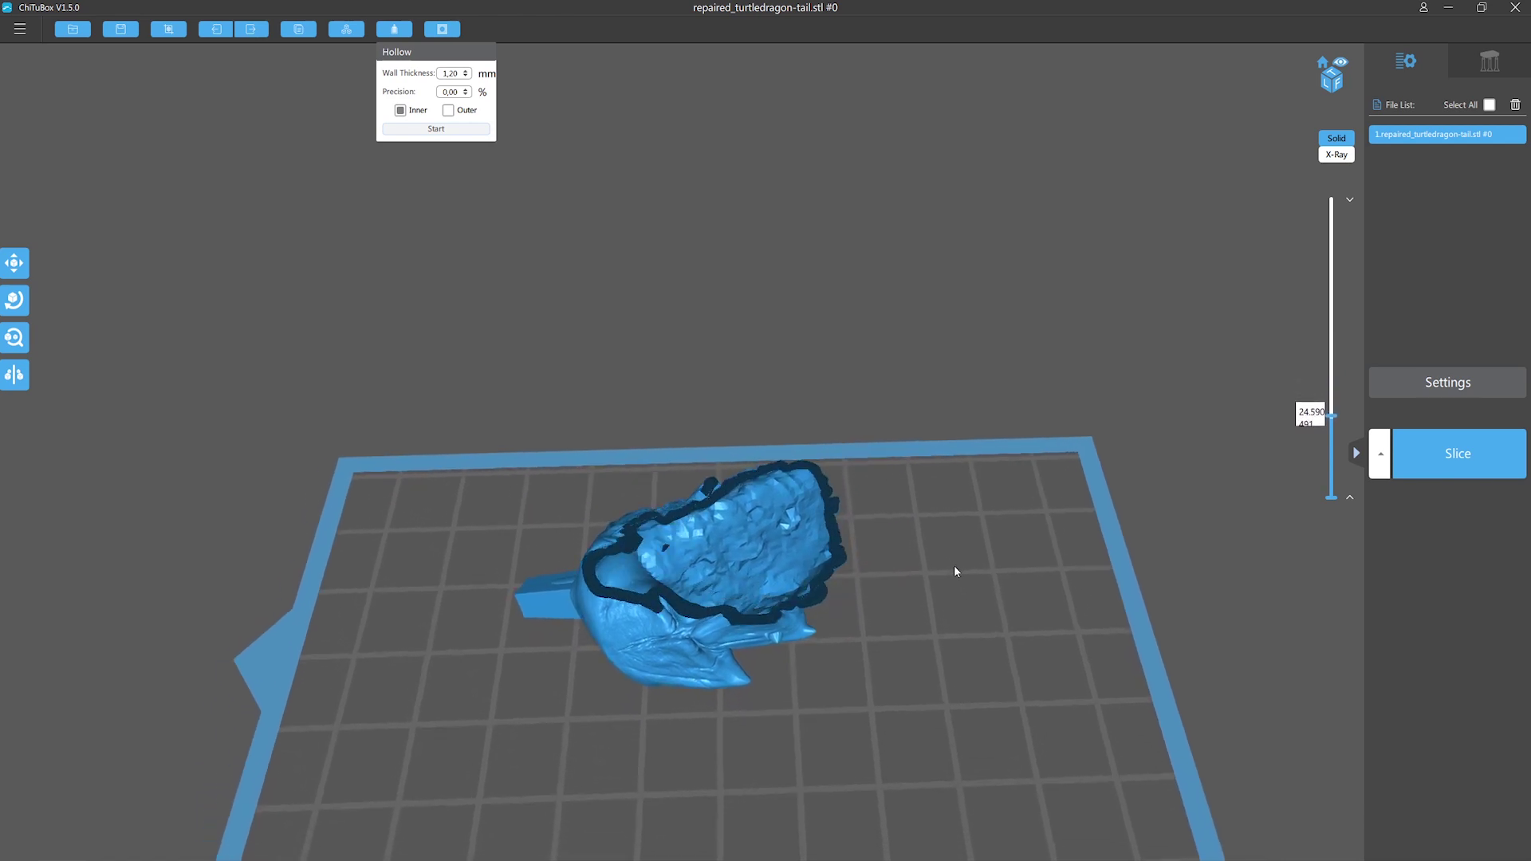
{"action": "key", "text": "Down"}
{"action": "left_click_drag", "start_coordinate": [830, 705], "coordinate": [683, 304]}
{"action": "key", "text": "End"}
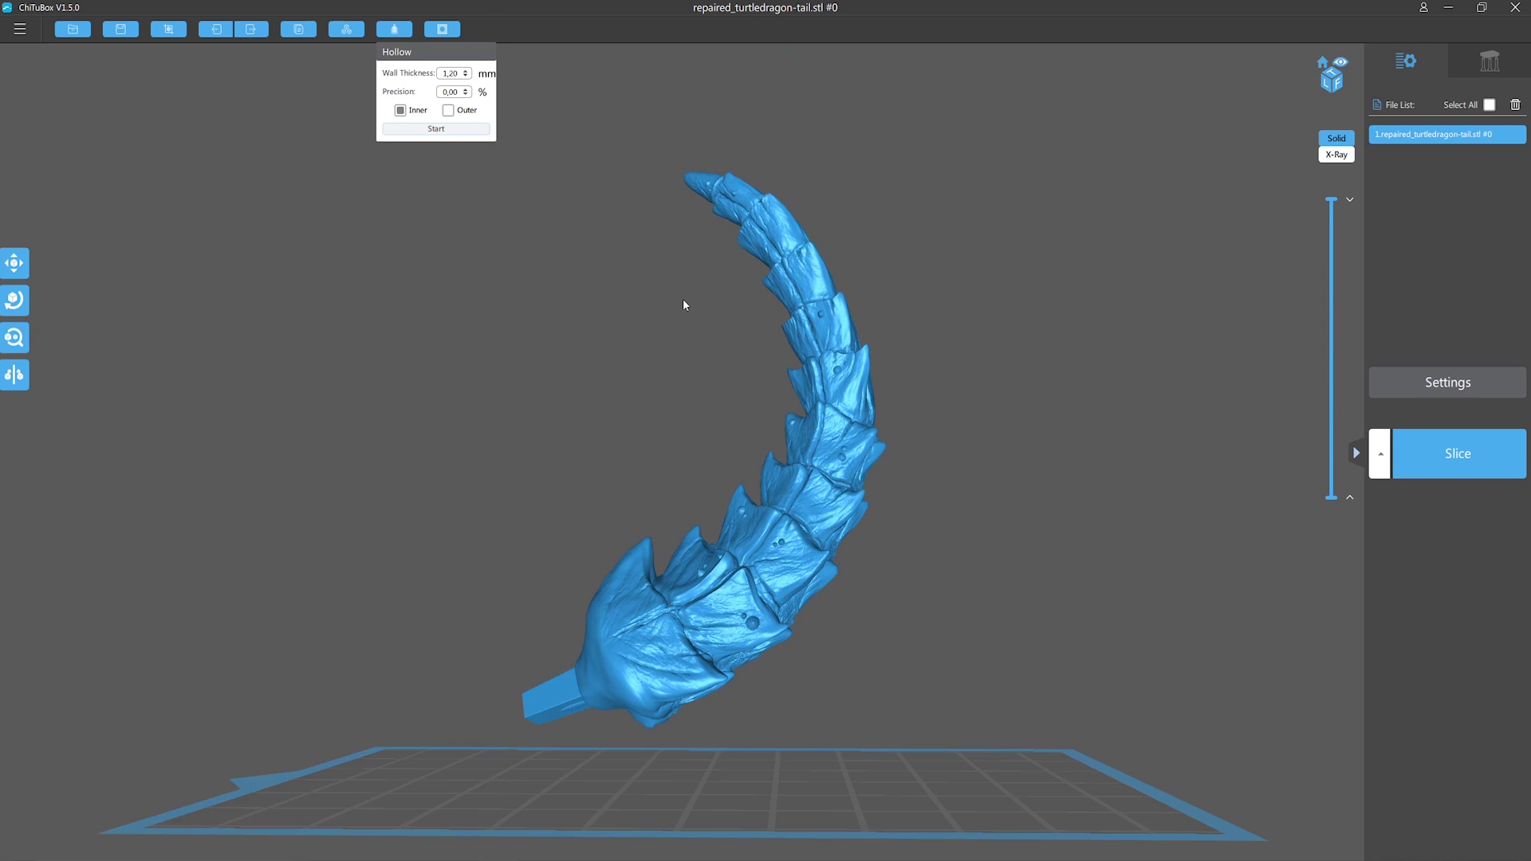
Step: Dig two drain holes into the underside of the hollow tail's base
{"action": "left_click_drag", "start_coordinate": [495, 478], "coordinate": [533, 422]}
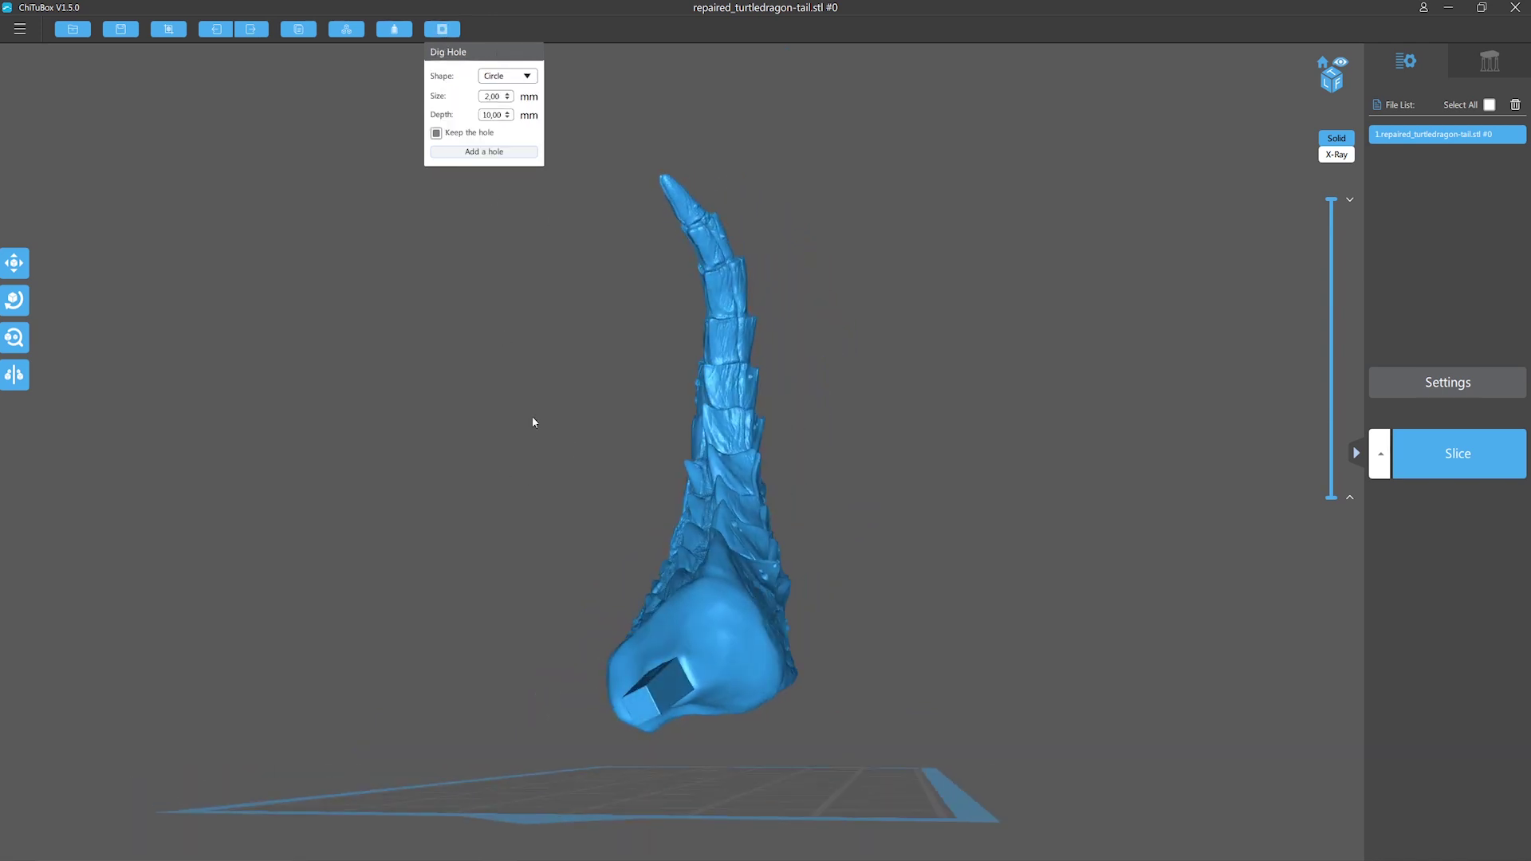
{"action": "left_click", "coordinate": [473, 154]}
{"action": "mouse_move", "coordinate": [718, 654]}
{"action": "left_mouse_down"}
{"action": "mouse_move", "coordinate": [893, 658]}
{"action": "mouse_move", "coordinate": [694, 686]}
{"action": "left_mouse_up"}
{"action": "left_click", "coordinate": [681, 687]}
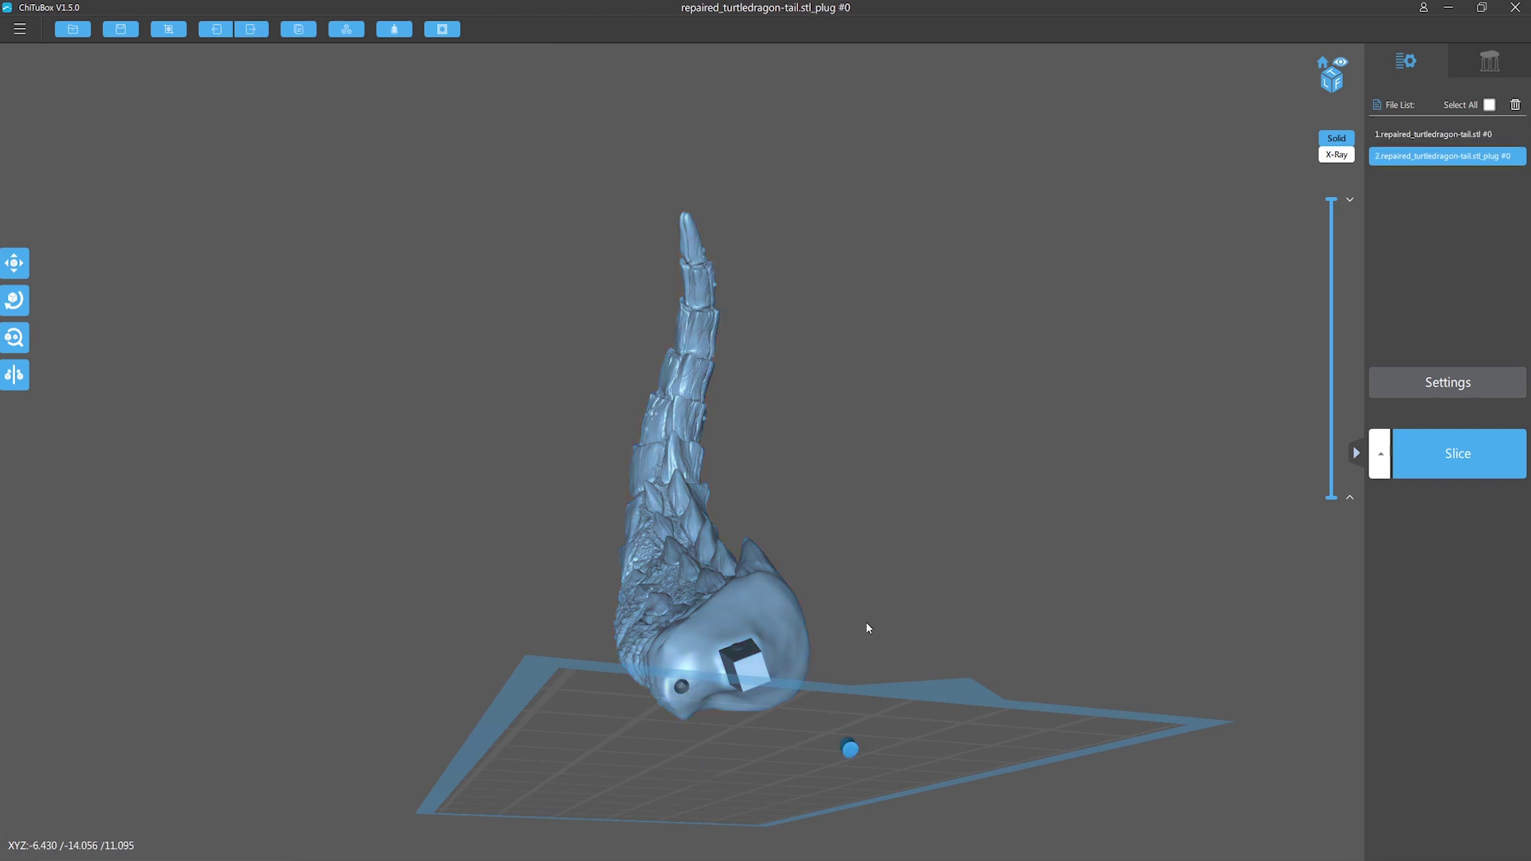
{"action": "mouse_move", "coordinate": [868, 625]}
{"action": "left_mouse_down"}
{"action": "mouse_move", "coordinate": [912, 592]}
{"action": "mouse_move", "coordinate": [745, 658]}
{"action": "left_mouse_up"}
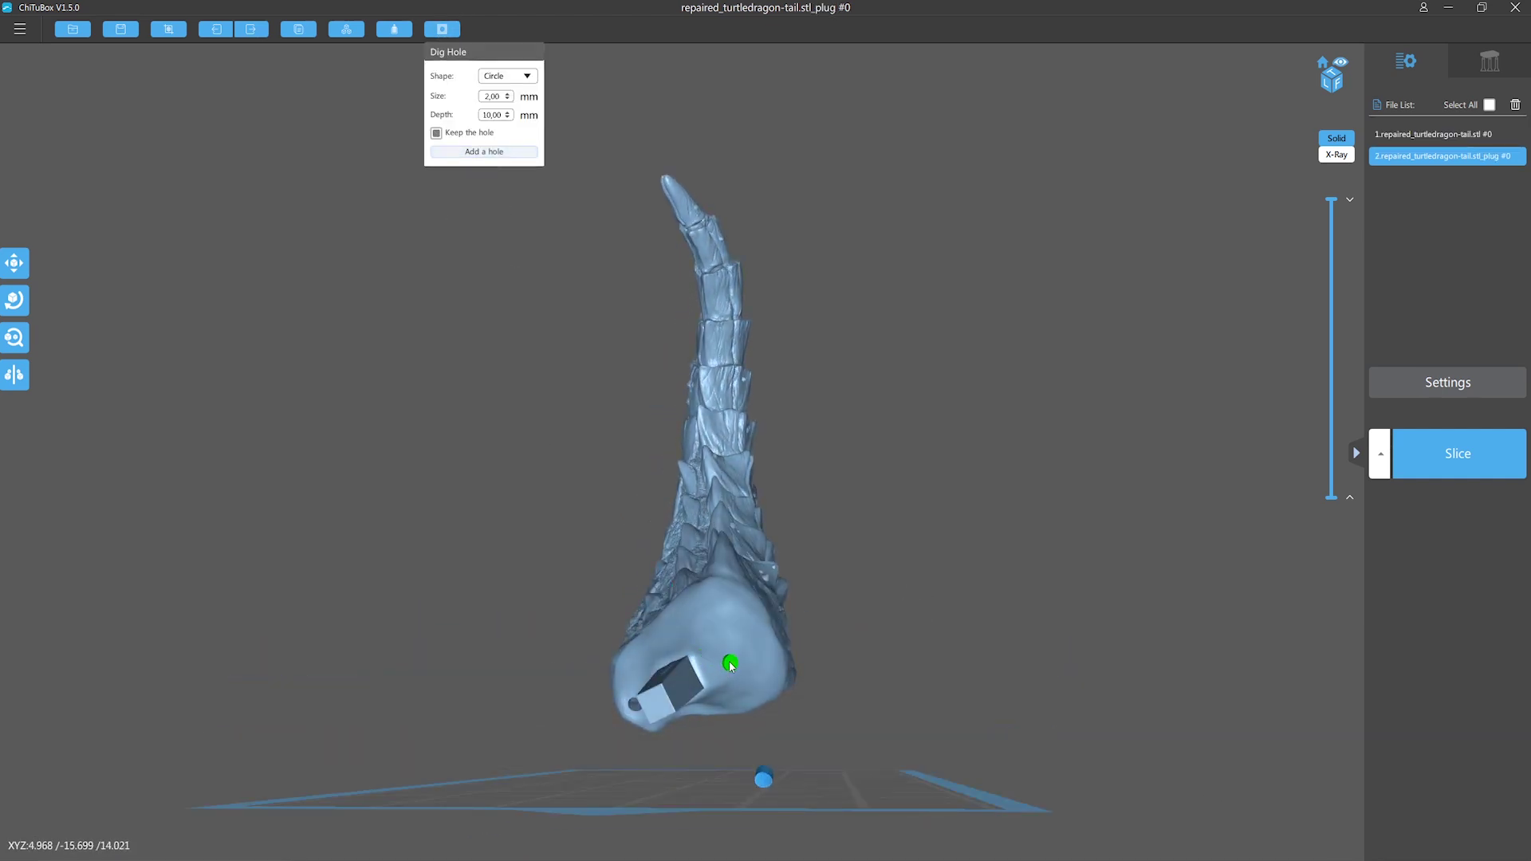
{"action": "left_click", "coordinate": [762, 650]}
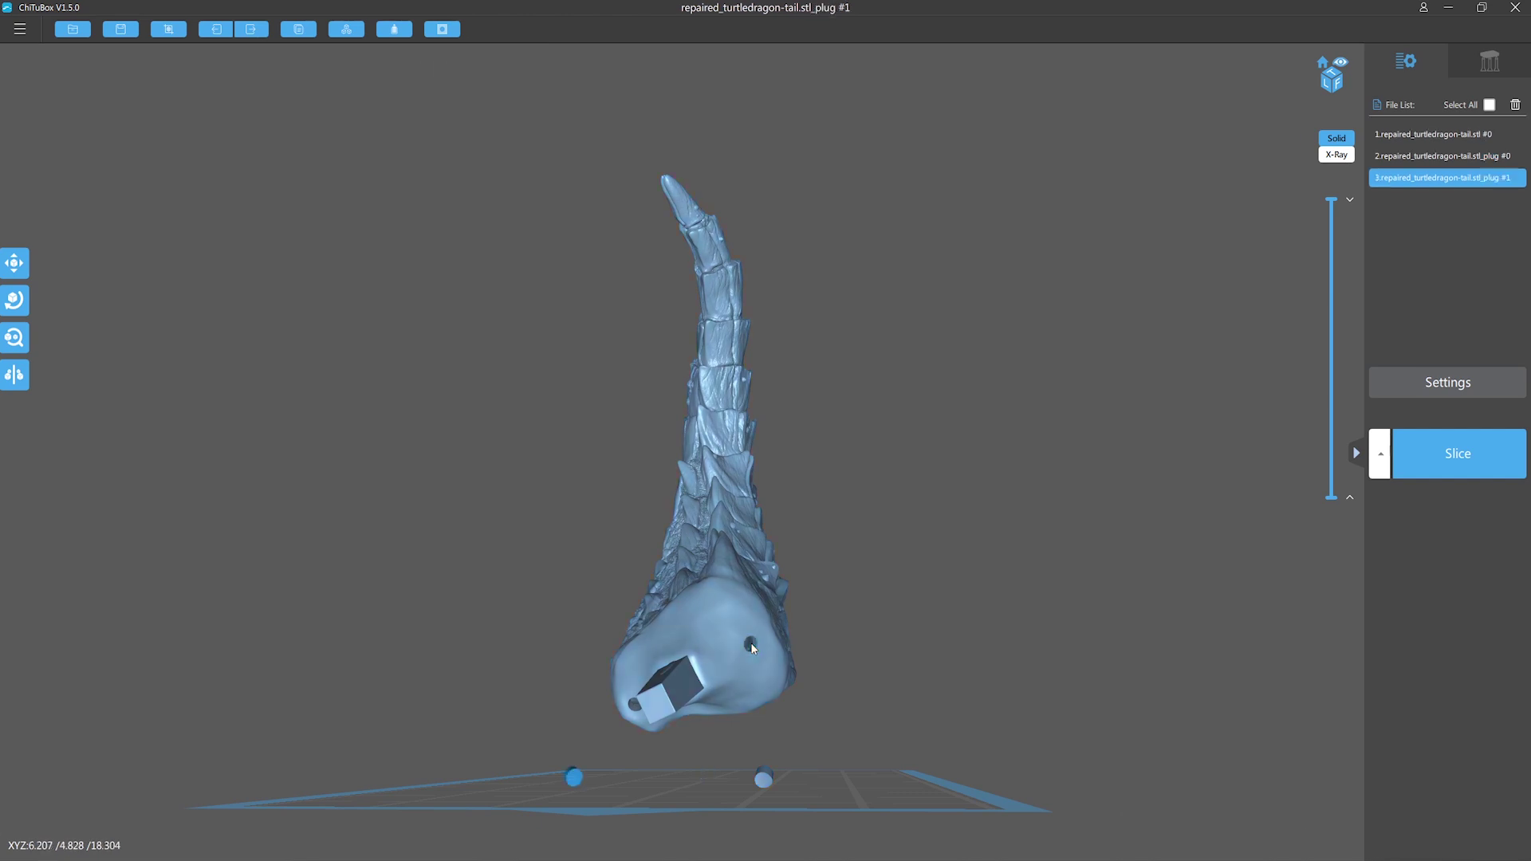
Step: Delete the leftover hole plug objects so only repaired_turtledragon-tail.stl remains
{"action": "mouse_move", "coordinate": [762, 650]}
{"action": "left_mouse_down"}
{"action": "mouse_move", "coordinate": [893, 687]}
{"action": "mouse_move", "coordinate": [804, 831]}
{"action": "left_mouse_up"}
{"action": "left_click_drag", "start_coordinate": [925, 730], "coordinate": [683, 705]}
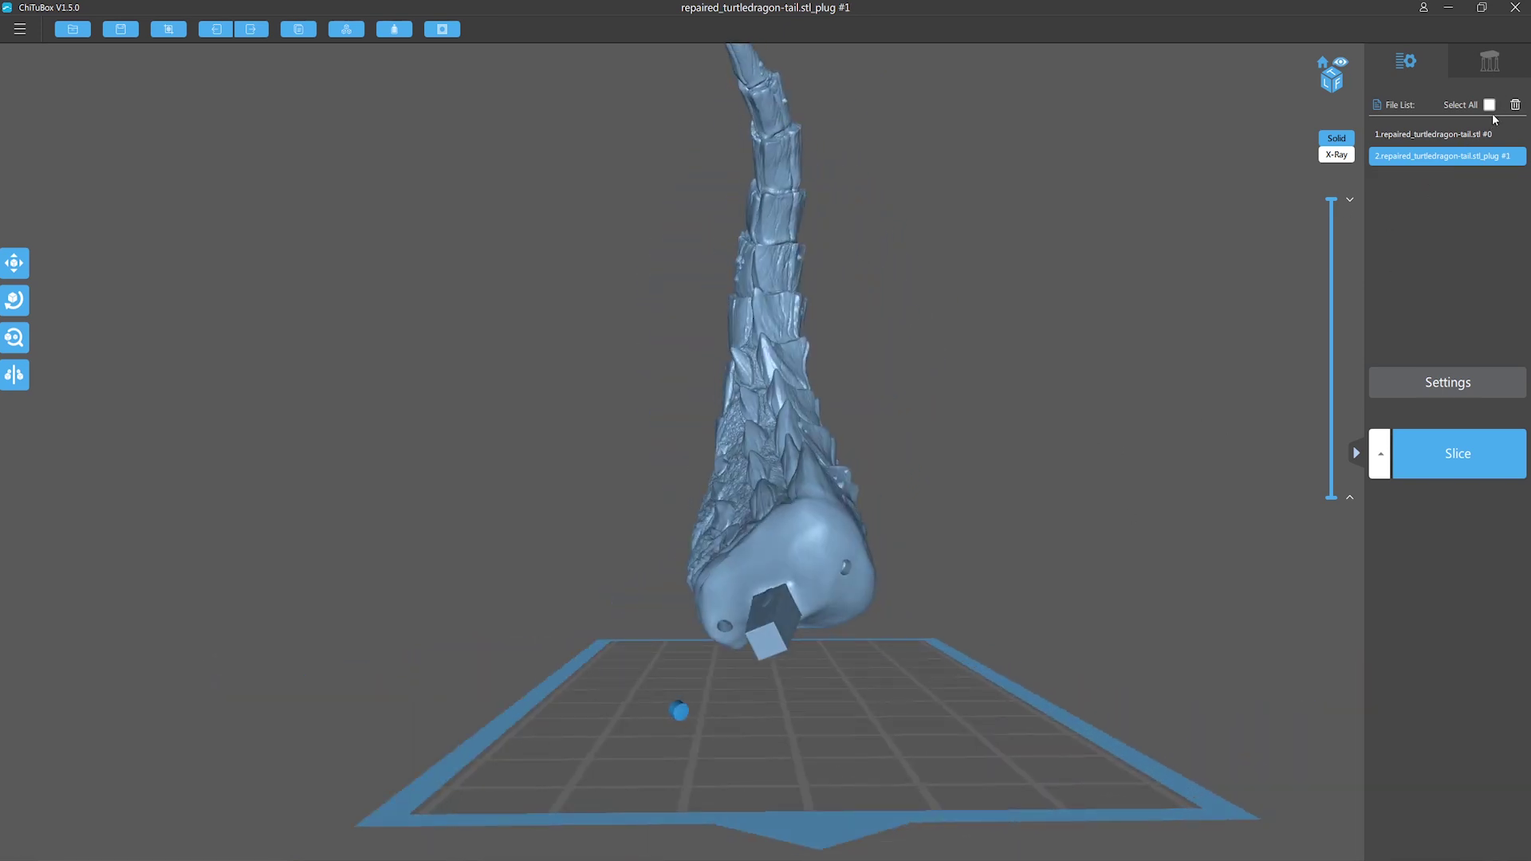
{"action": "left_click", "coordinate": [1514, 104]}
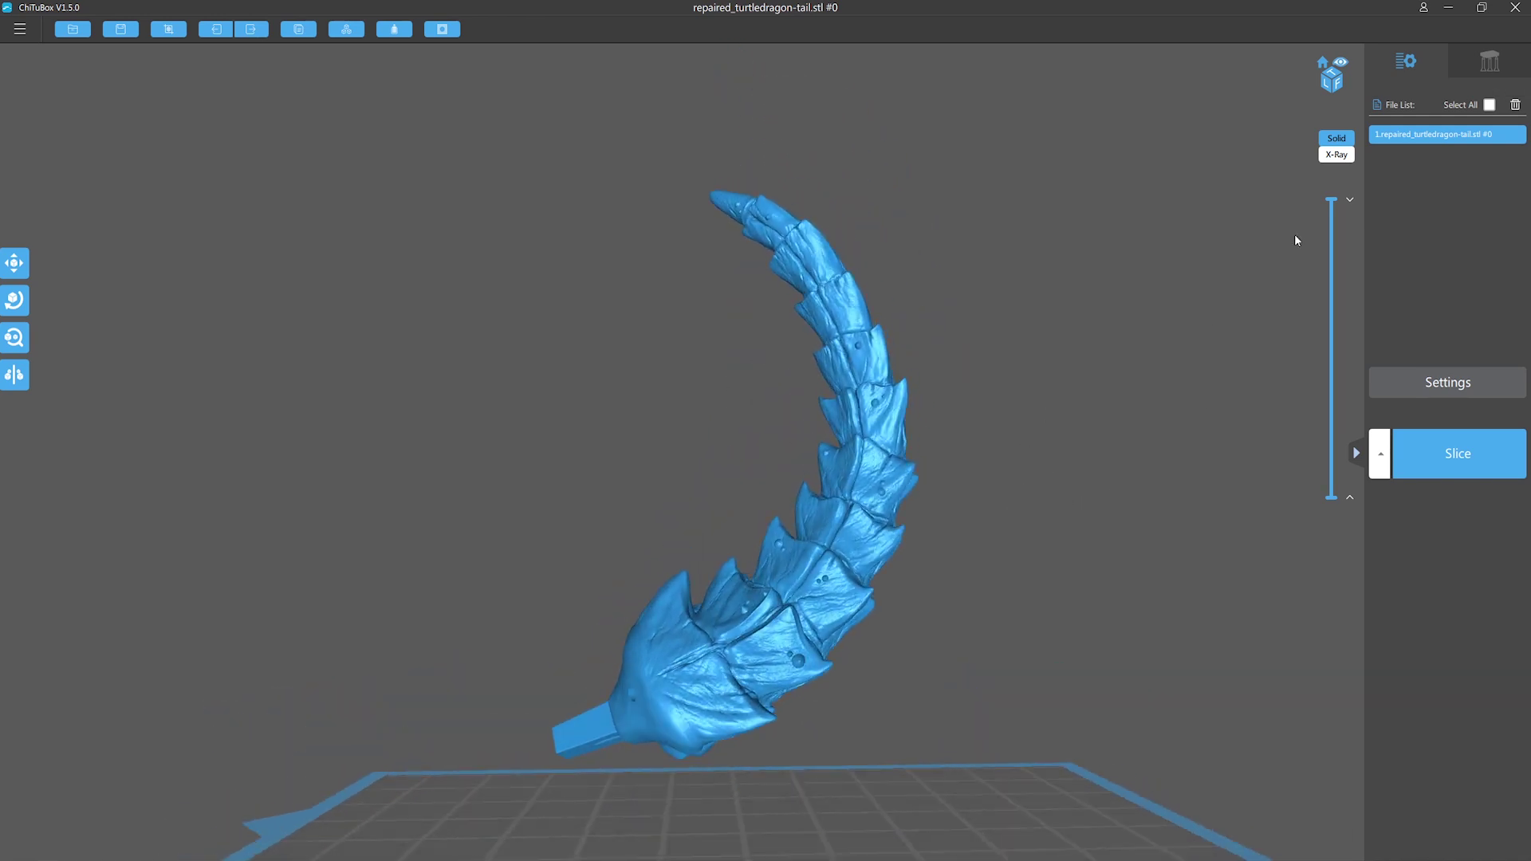
Step: Auto-generate a full set of supports for the hollow tail and inspect them from a low angle
{"action": "left_click", "coordinate": [1489, 64]}
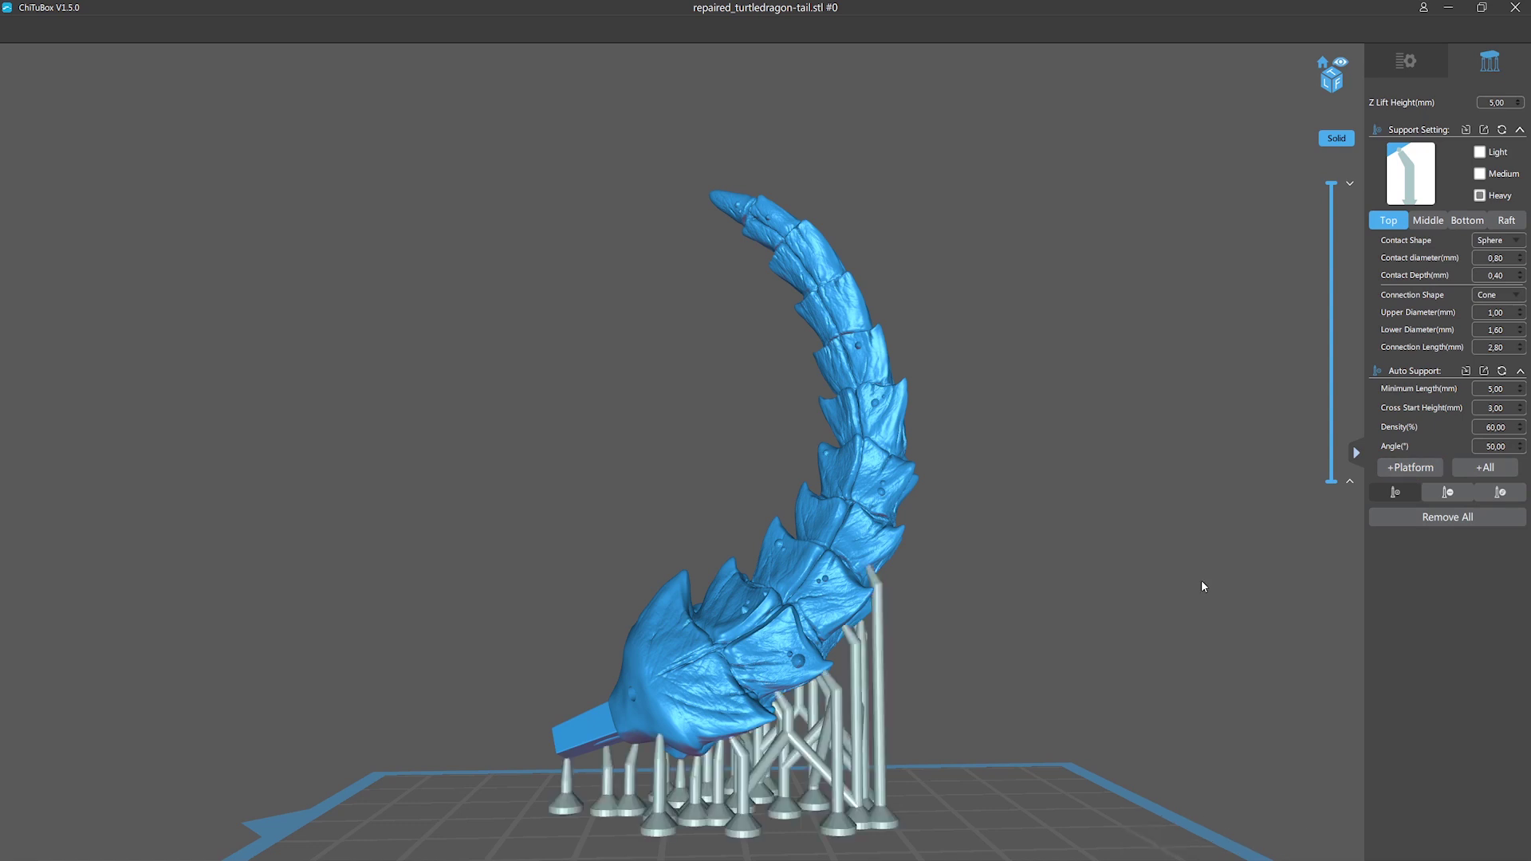
{"action": "left_click_drag", "start_coordinate": [963, 713], "coordinate": [843, 653]}
{"action": "left_click_drag", "start_coordinate": [718, 498], "coordinate": [630, 754]}
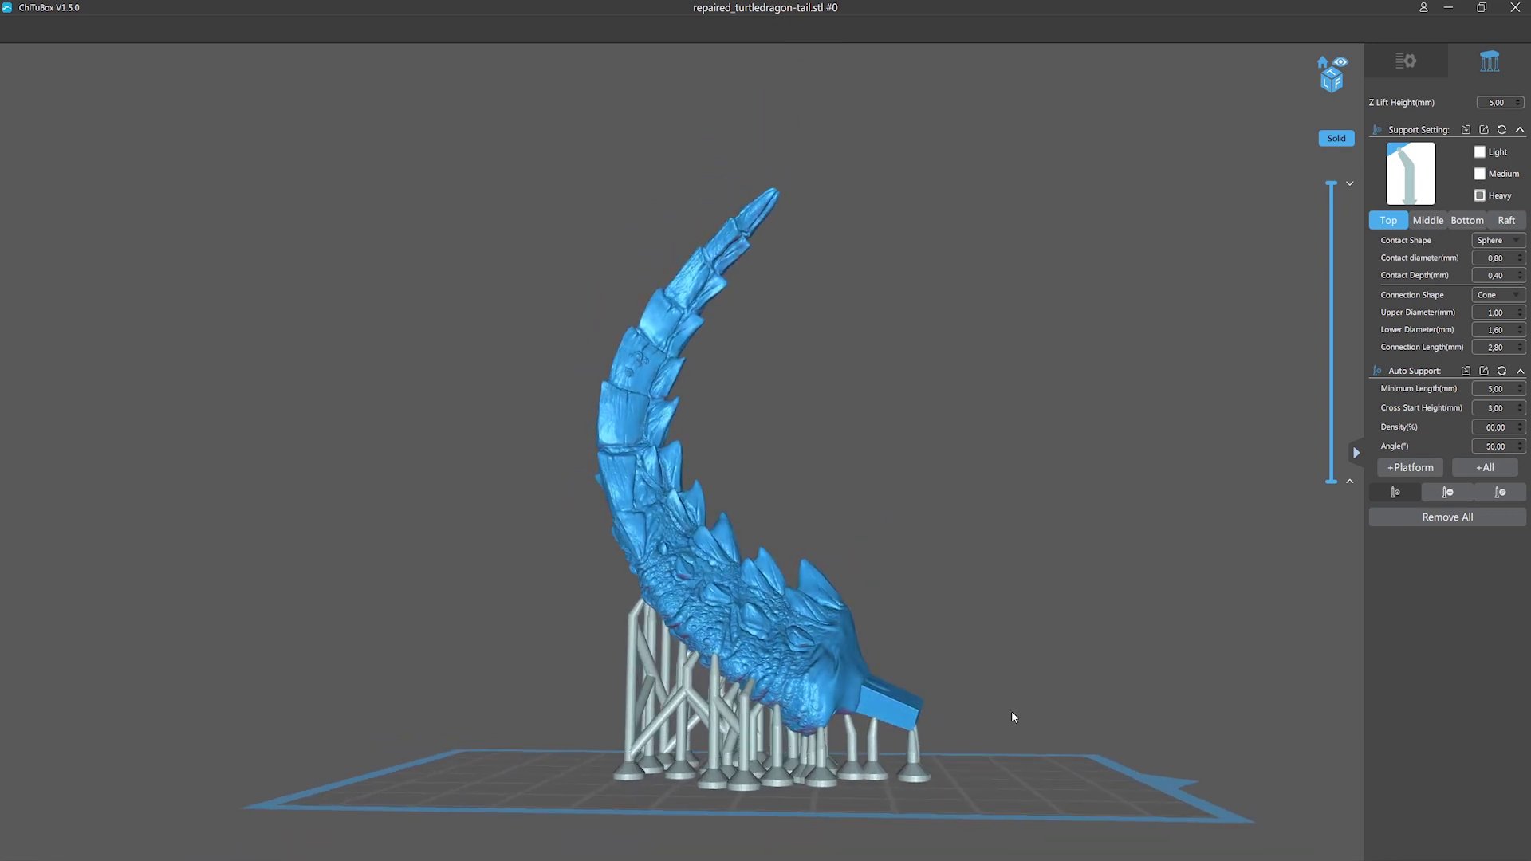
Step: Return to the File List and Slice panel showing repaired_turtledragon-tail.stl
{"action": "left_click", "coordinate": [1393, 66]}
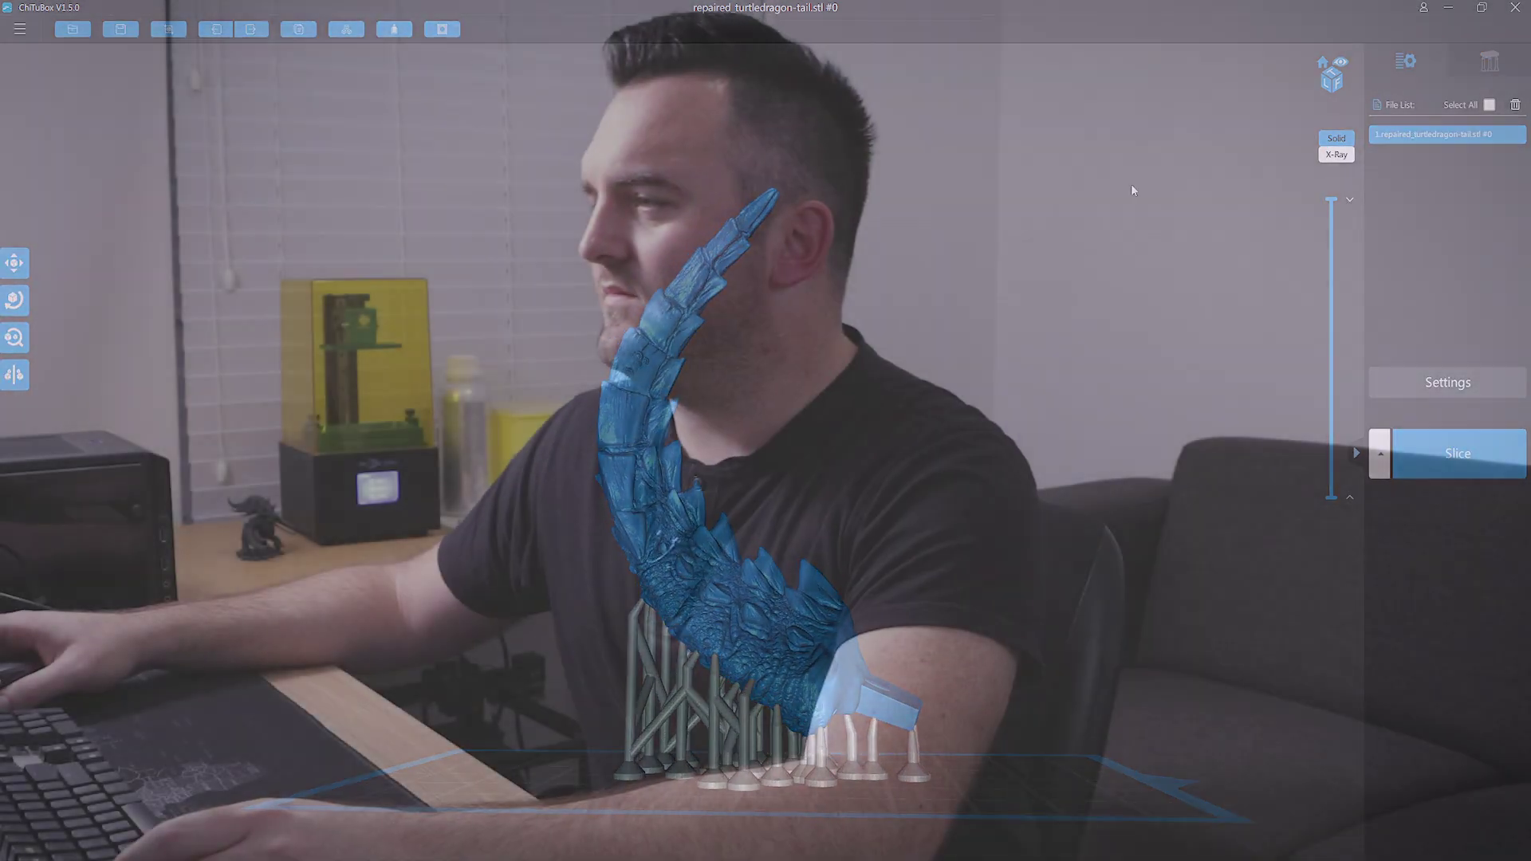